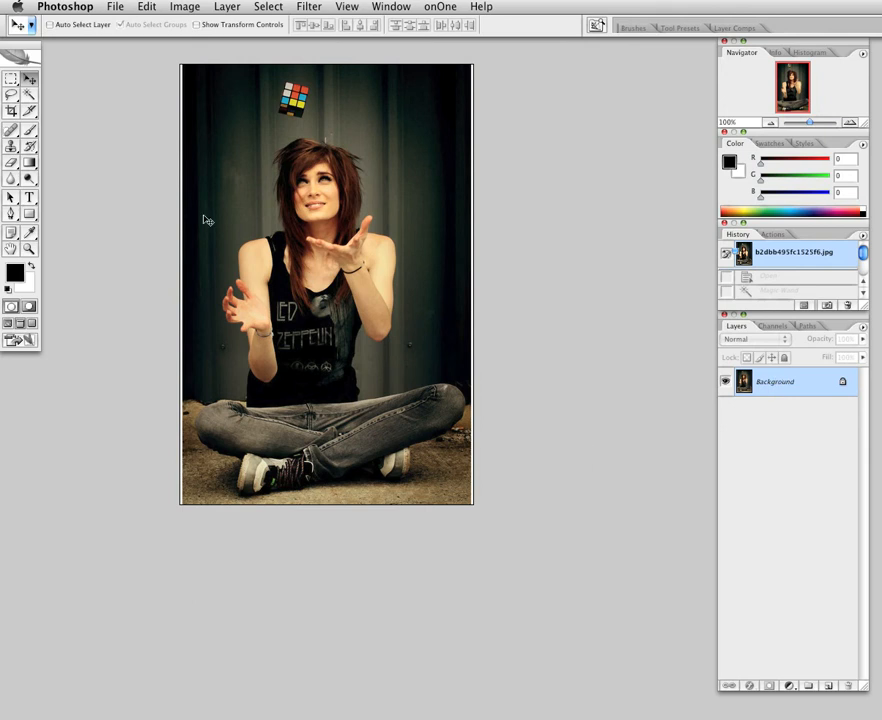
# Select the entire dark backdrop around the woman and the cube with the Magic Wand at tolerance 32, adding the remaining areas
pyautogui.click(30, 96)
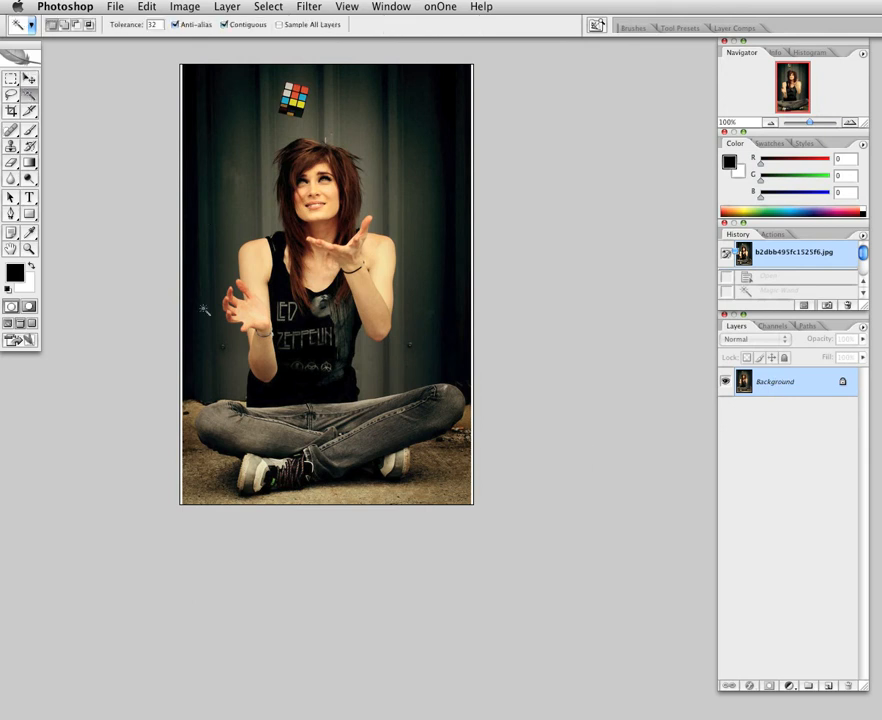
pyautogui.click(204, 310)
pyautogui.press('shift')
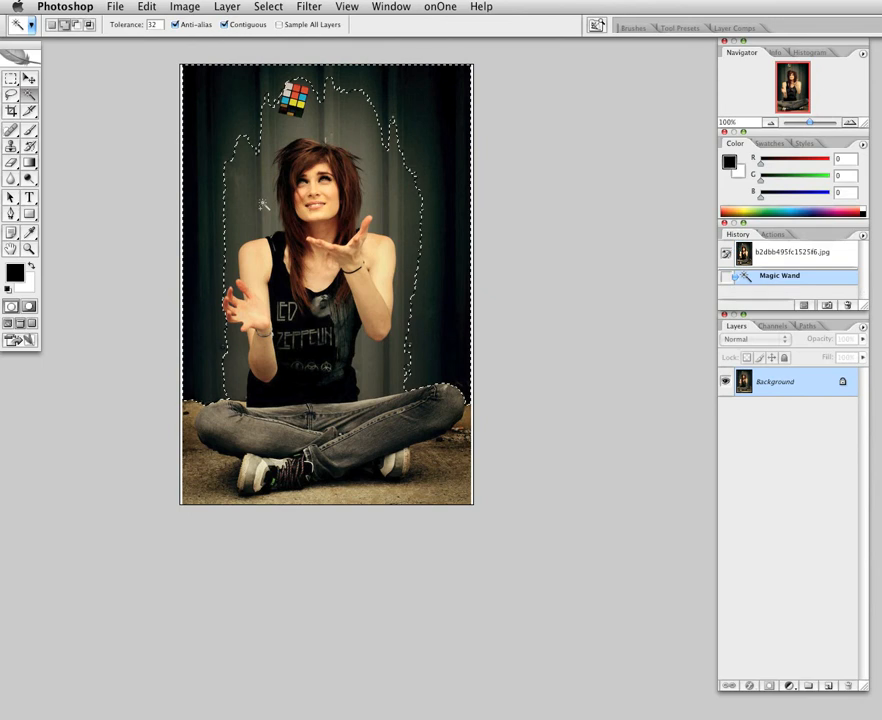
pyautogui.keyDown('shift'); pyautogui.click(265, 145); pyautogui.keyUp('shift')
pyautogui.keyDown('shift'); pyautogui.click(260, 189); pyautogui.keyUp('shift')
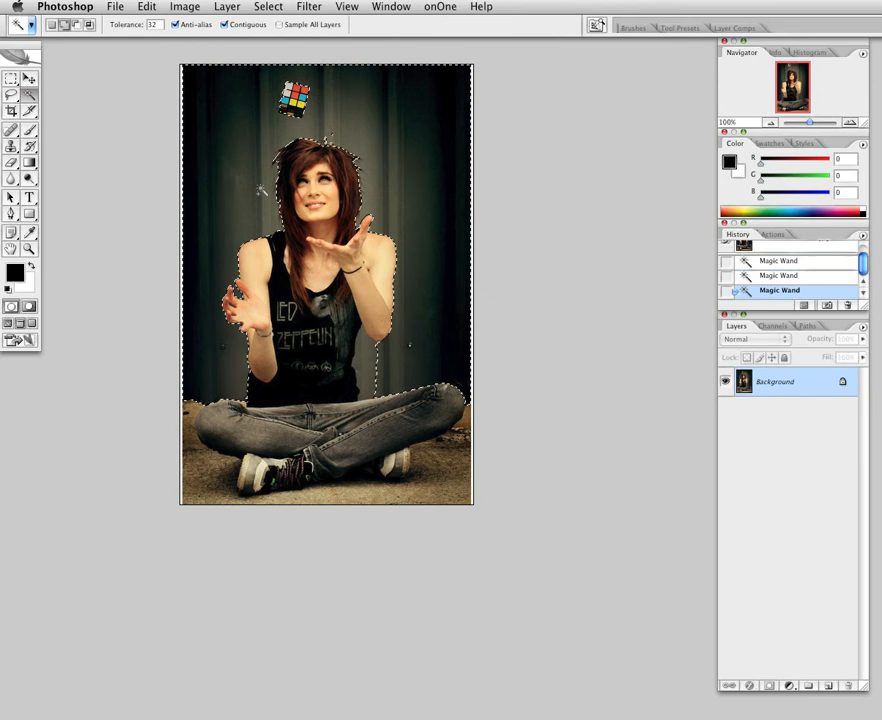
pyautogui.keyDown('shift'); pyautogui.click(410, 318); pyautogui.keyUp('shift')
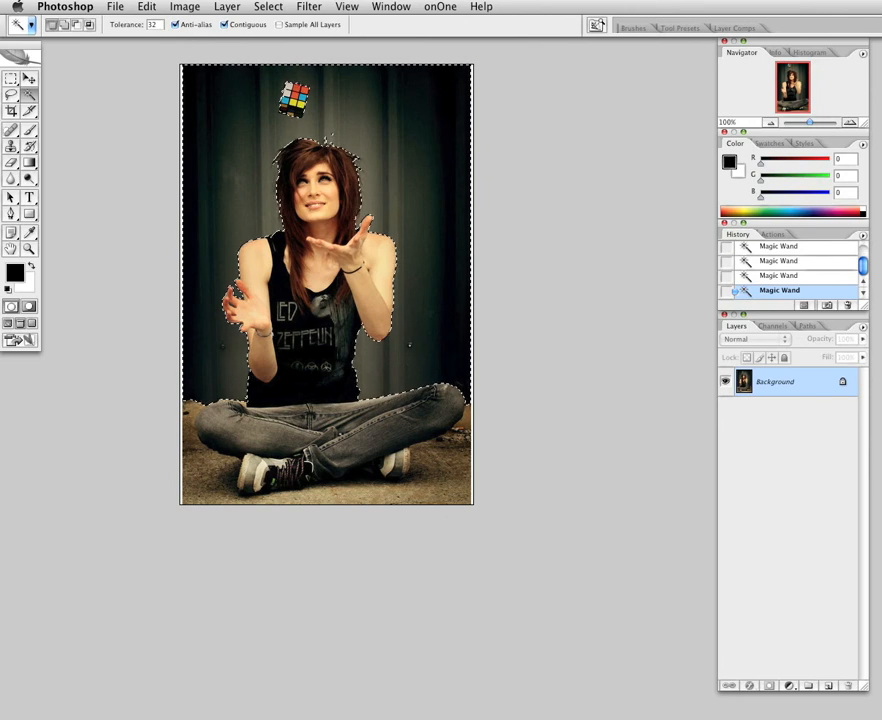
# Clear the selected dark backdrop to white and deselect
pyautogui.click(180, 261)
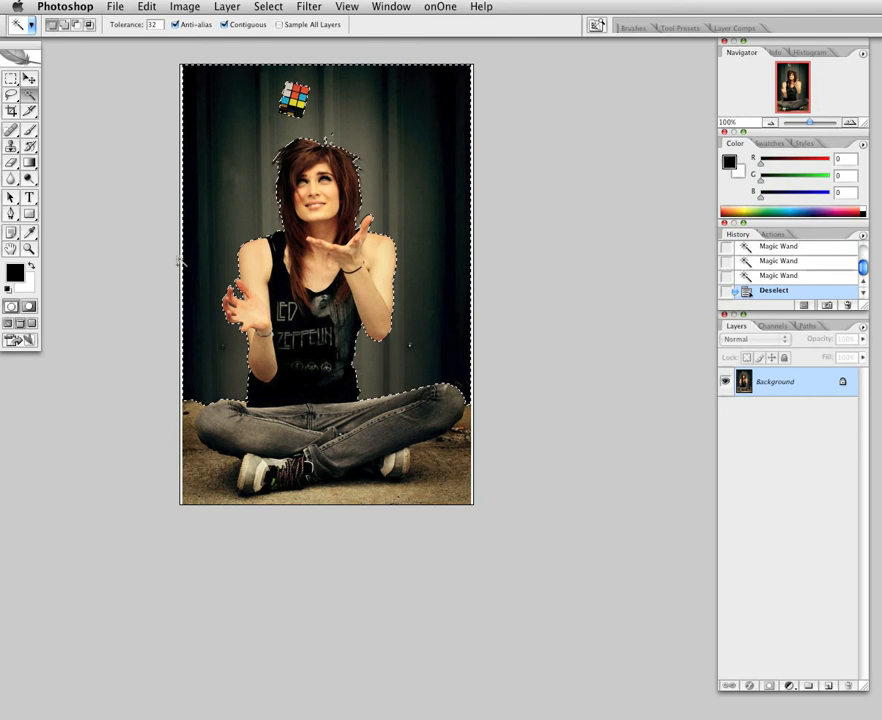
pyautogui.click(253, 265)
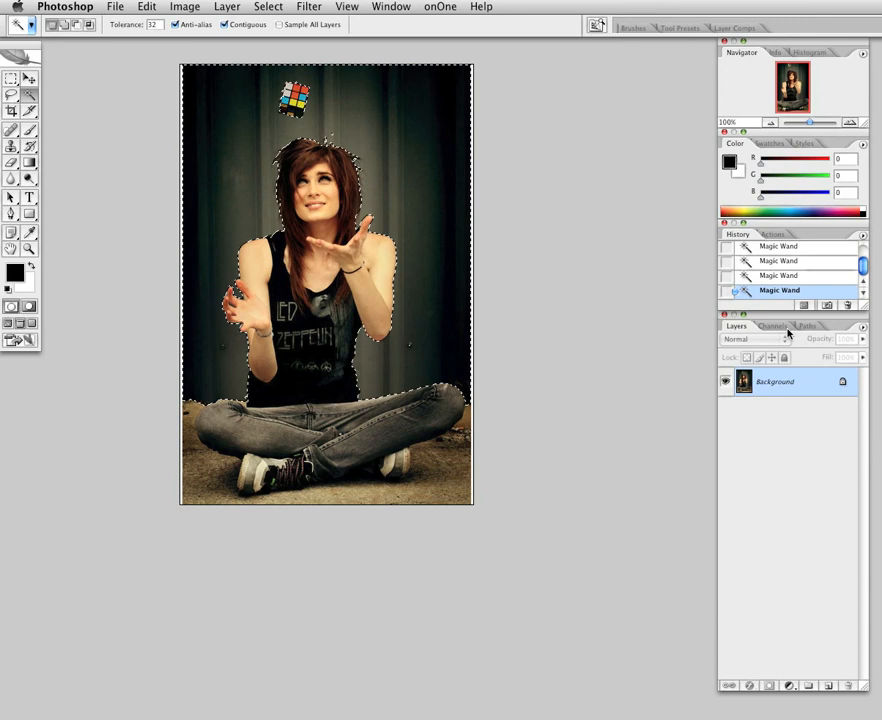
pyautogui.press('shift')
pyautogui.press('Delete')
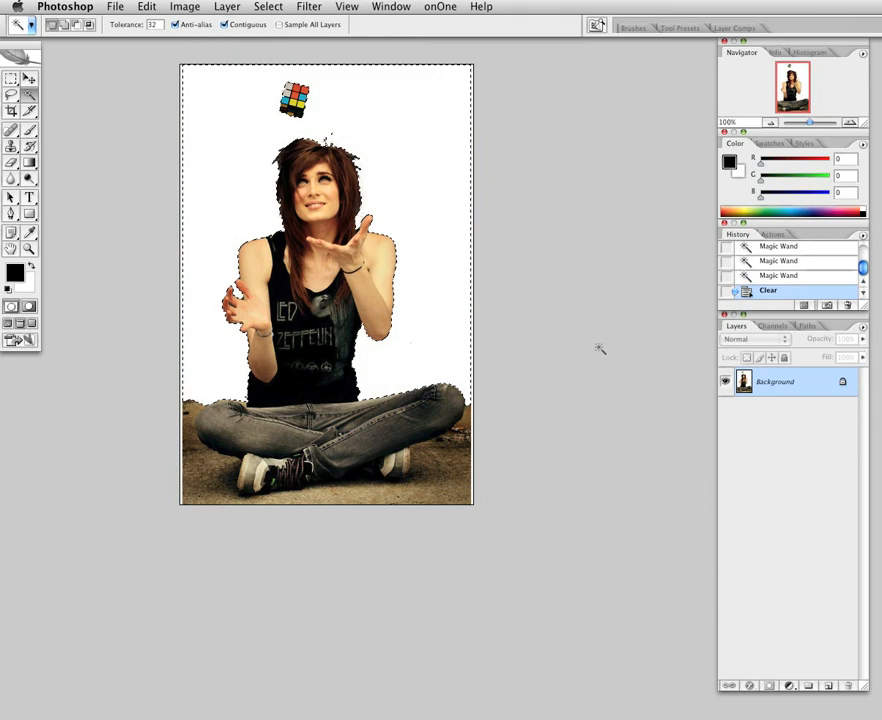
pyautogui.press('cmd+d')
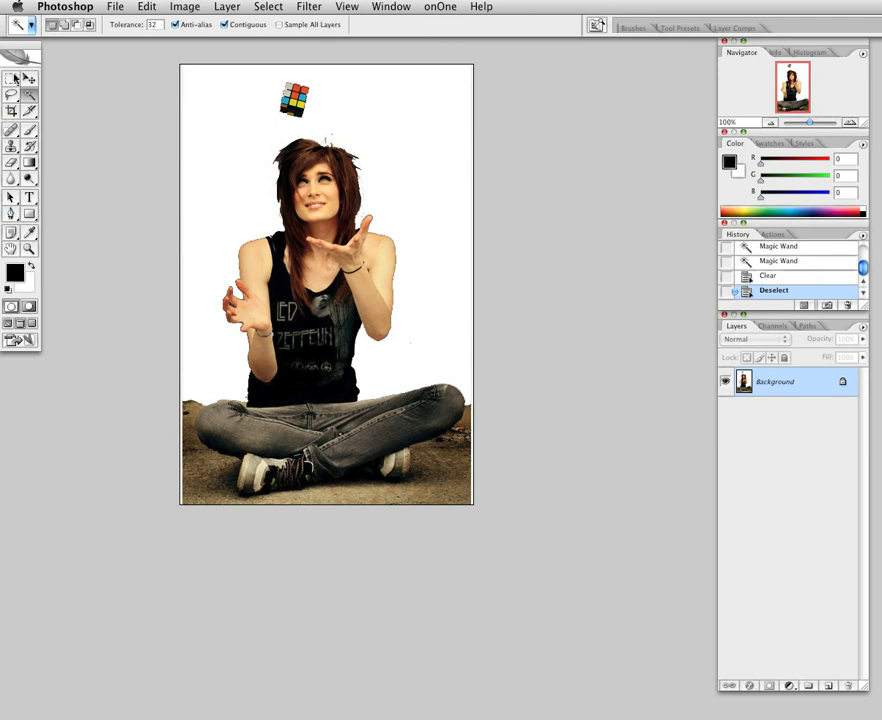
# Crop the image to a rectangular selection that leaves out the thin strips along the photo's edges, and deselect
pyautogui.click(11, 78)
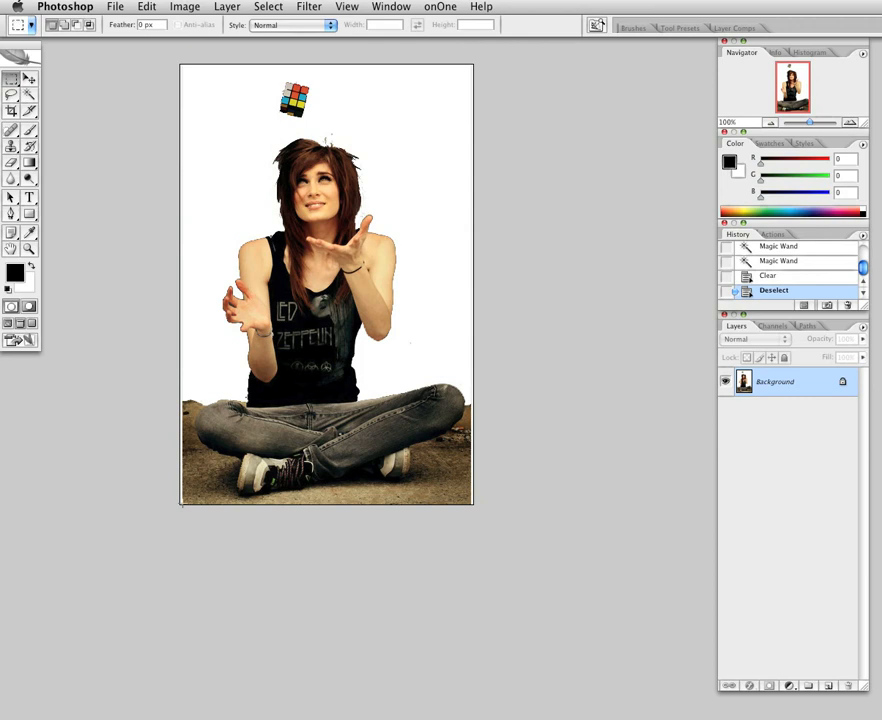
pyautogui.moveTo(181, 505); pyautogui.dragTo(472, 67)
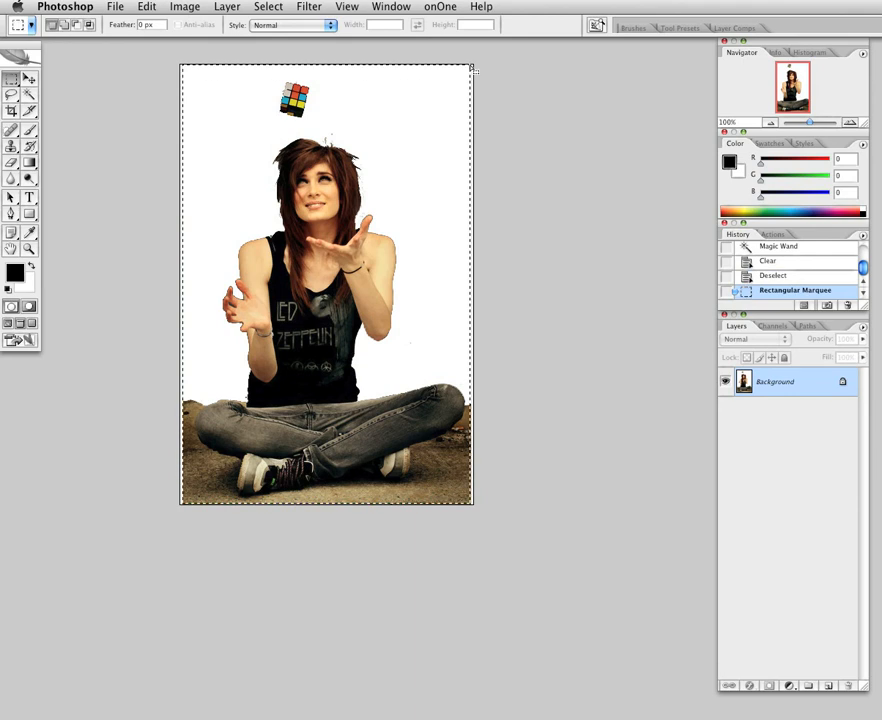
pyautogui.click(186, 6)
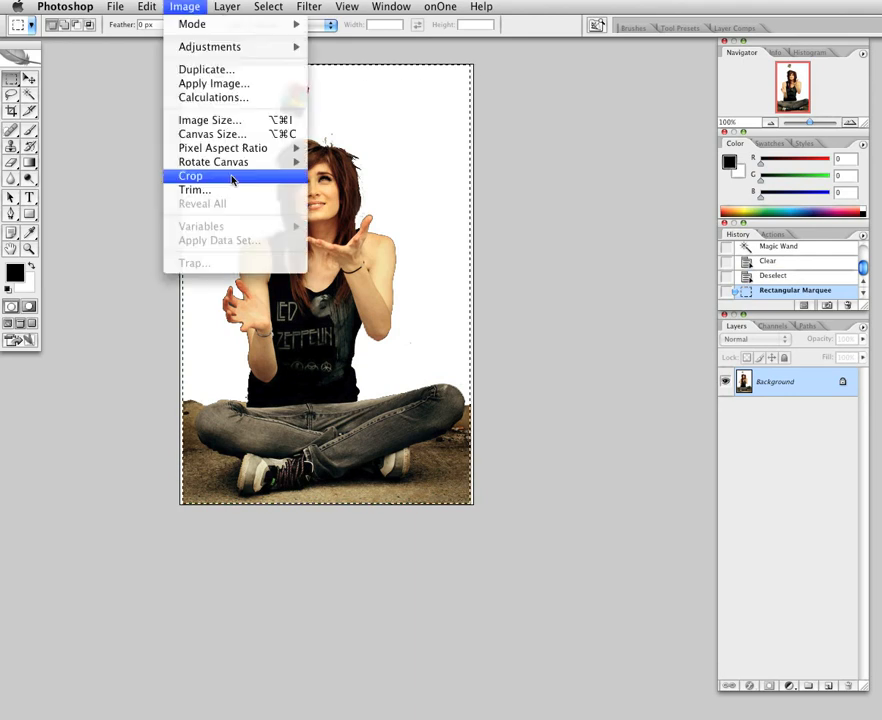
pyautogui.click(231, 179)
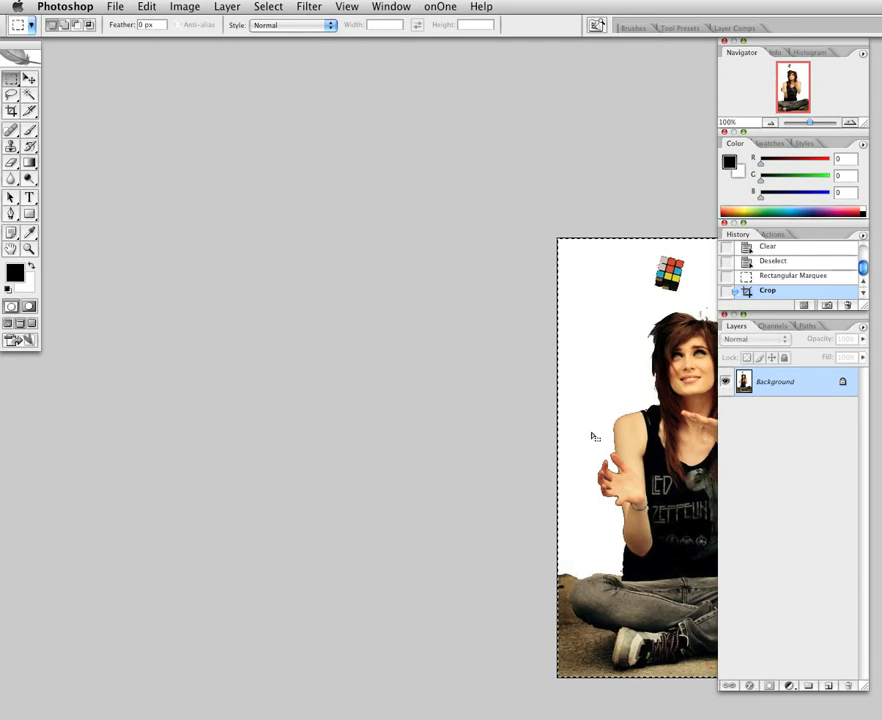
pyautogui.press('space')
pyautogui.moveTo(508, 377); pyautogui.dragTo(283, 323)
pyautogui.click(612, 406)
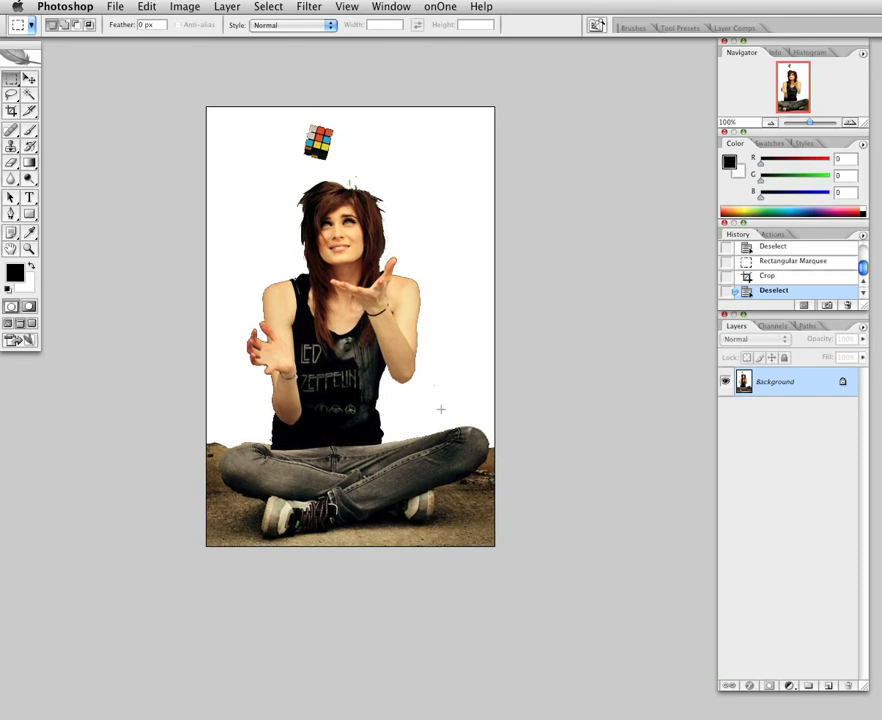
# Select the white background with the Magic Wand, invert the selection and paste the copied woman, cube and ground as a new layer
pyautogui.click(28, 94)
pyautogui.click(273, 163)
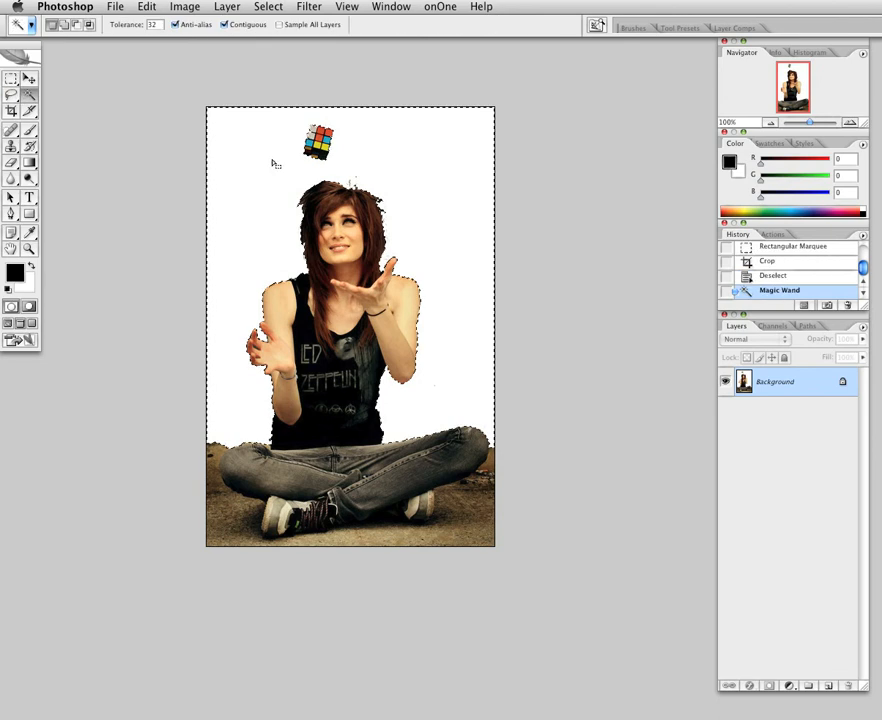
pyautogui.click(272, 6)
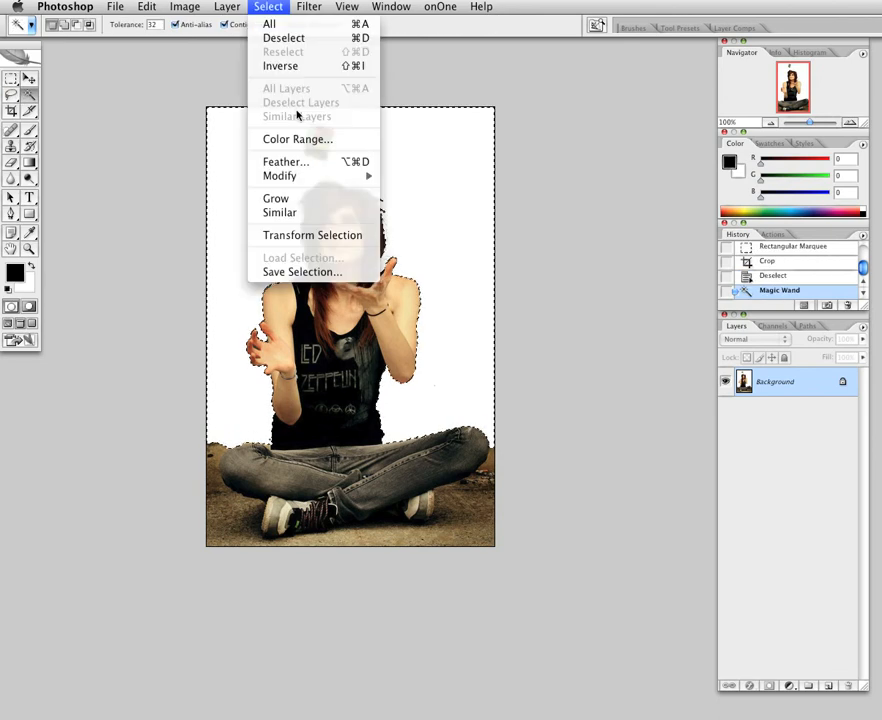
pyautogui.click(294, 68)
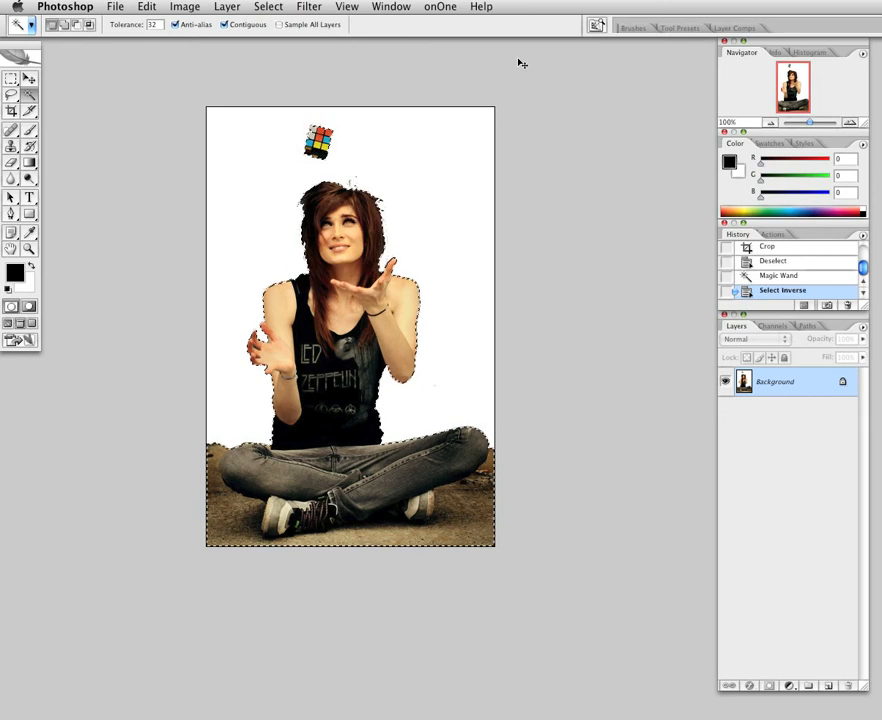
pyautogui.press('super+v')
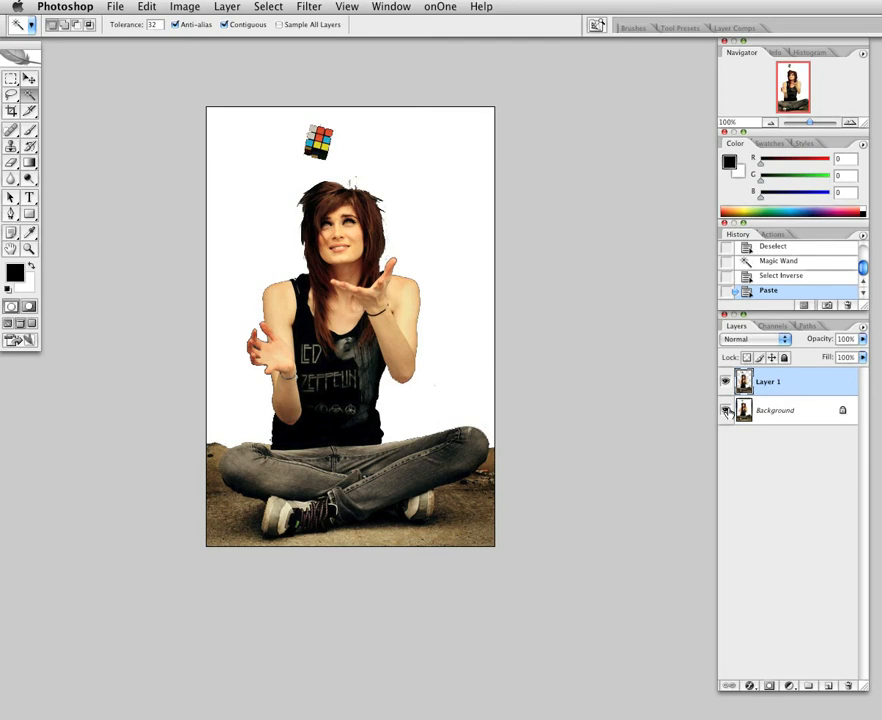
pyautogui.press('v')
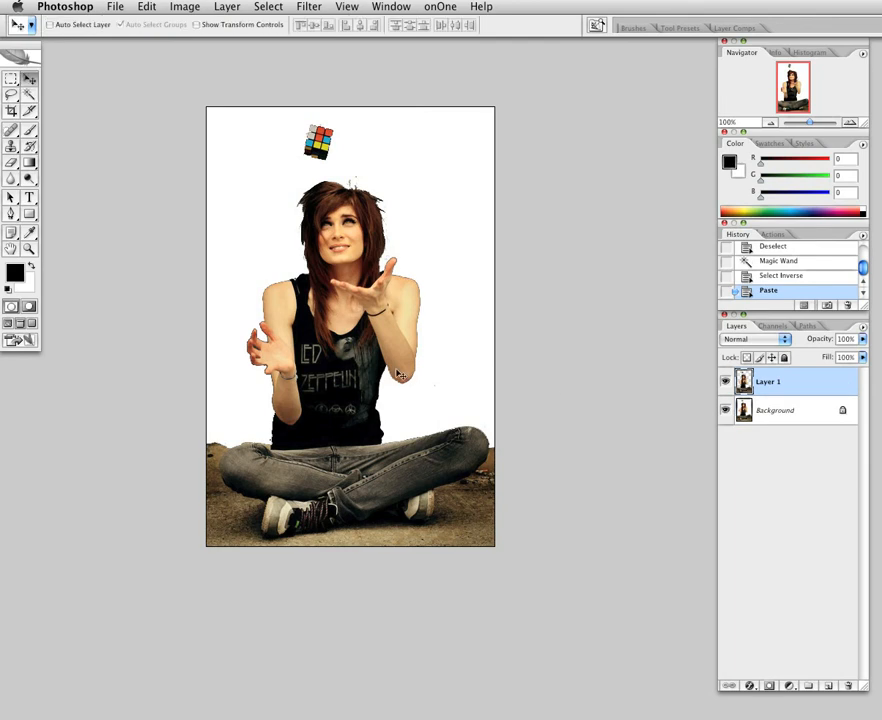
pyautogui.moveTo(398, 374); pyautogui.dragTo(446, 361)
pyautogui.press('super+z')
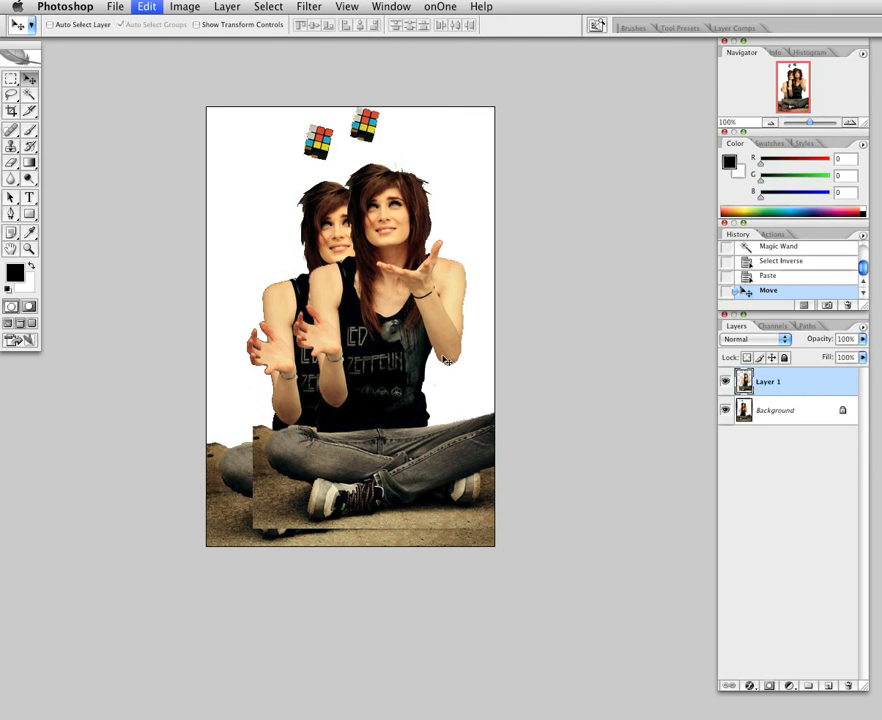
pyautogui.press('super+z')
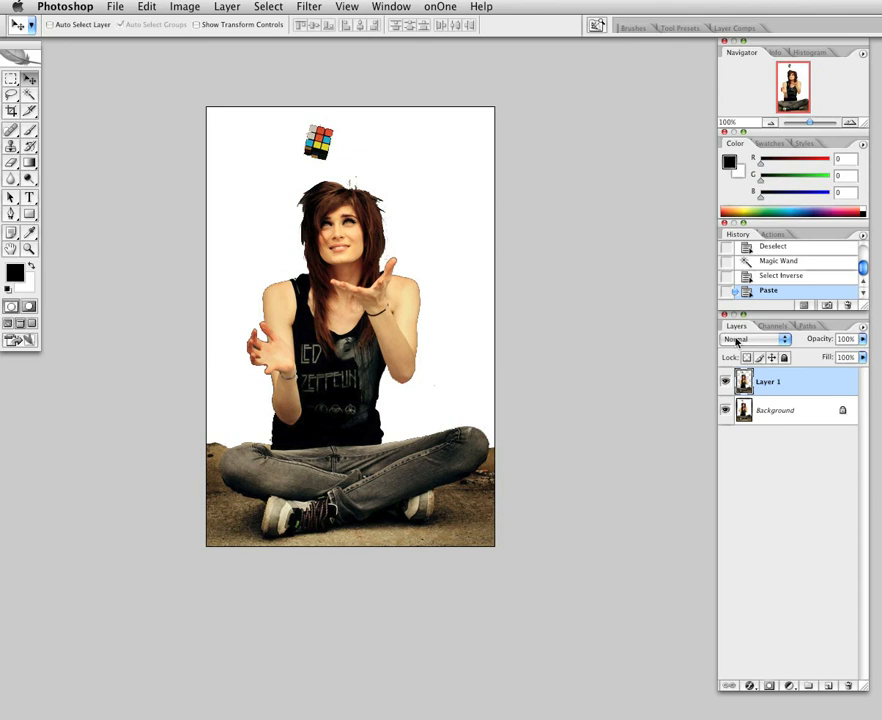
# Select the empty area around the woman and the cube on Layer 1 with the Magic Wand at tolerance 32
pyautogui.click(29, 94)
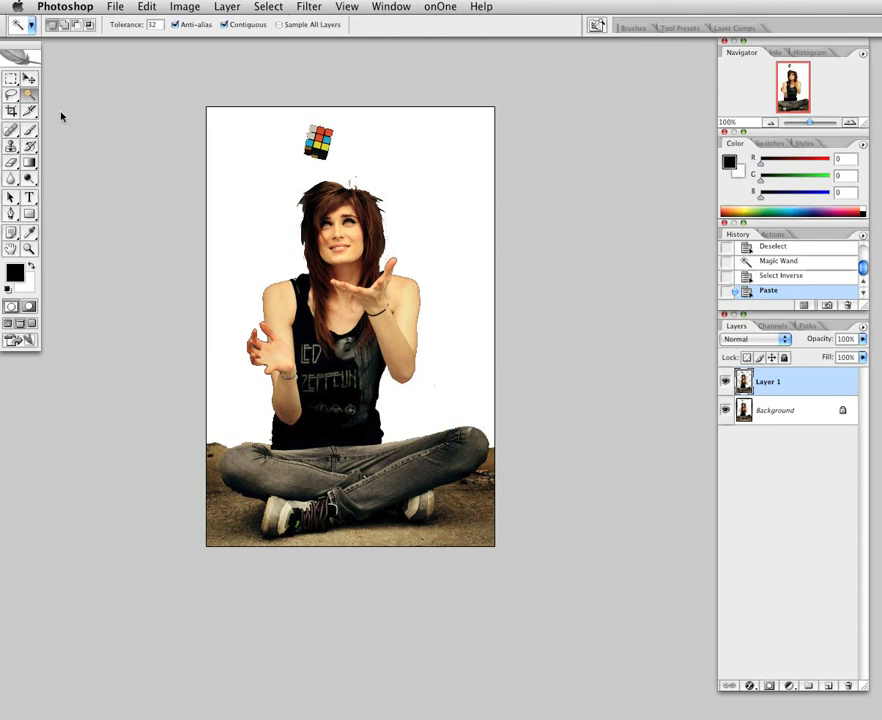
pyautogui.click(237, 183)
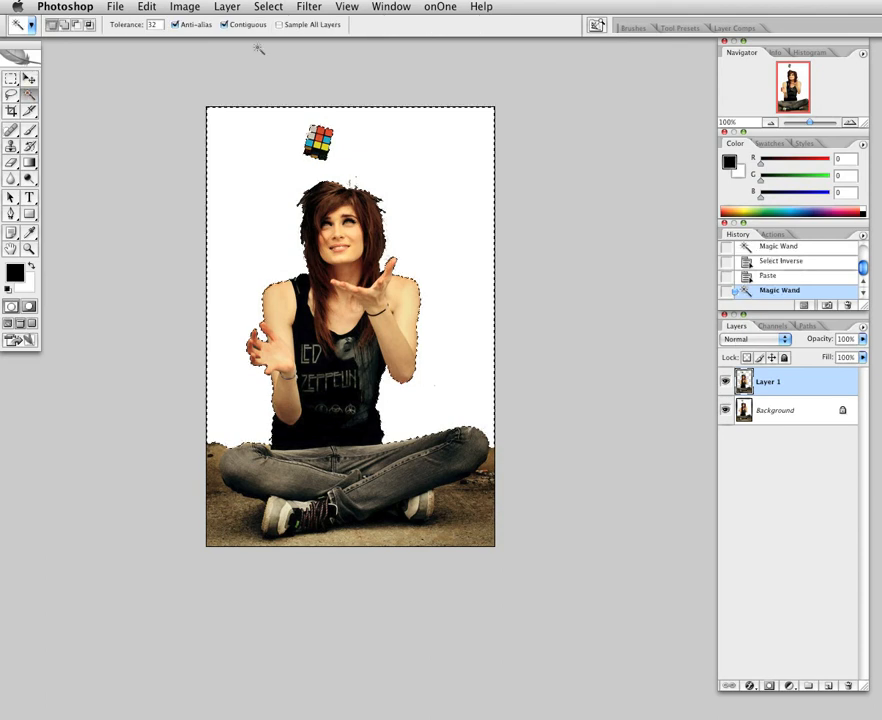
pyautogui.click(268, 6)
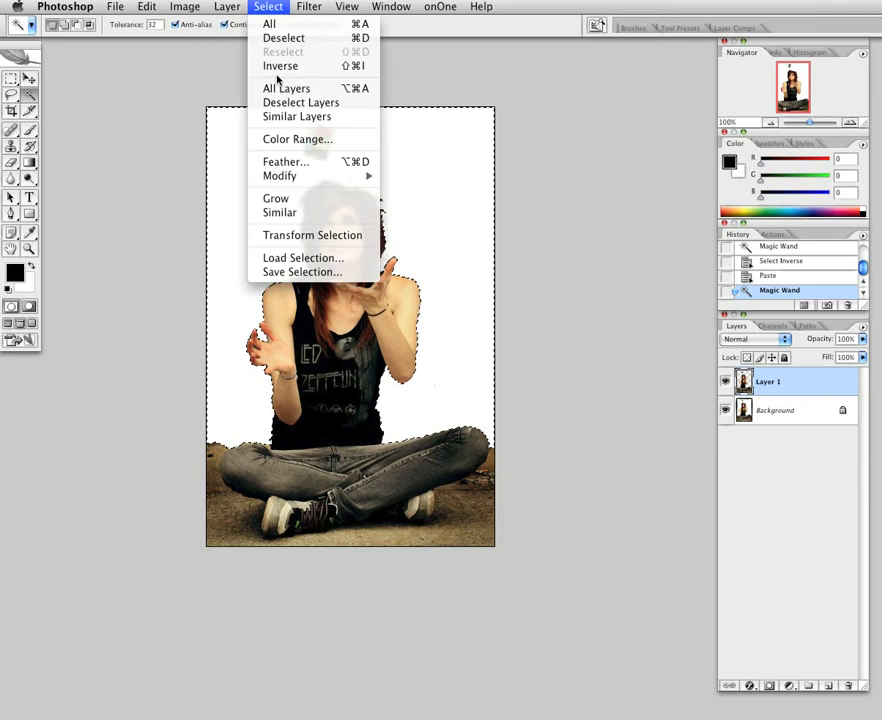
pyautogui.click(278, 66)
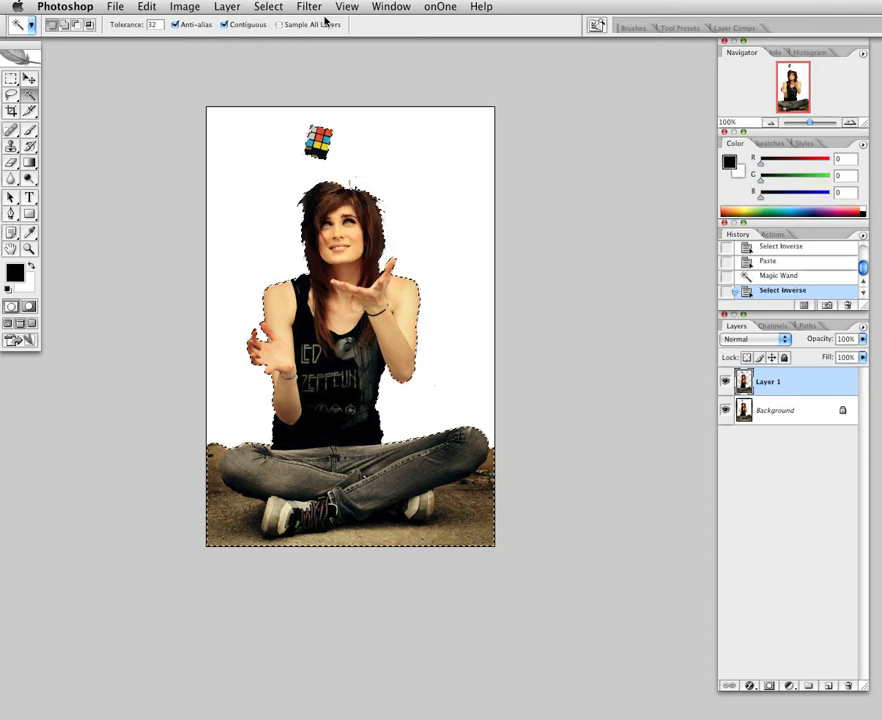
pyautogui.click(316, 7)
pyautogui.moveTo(427, 142)
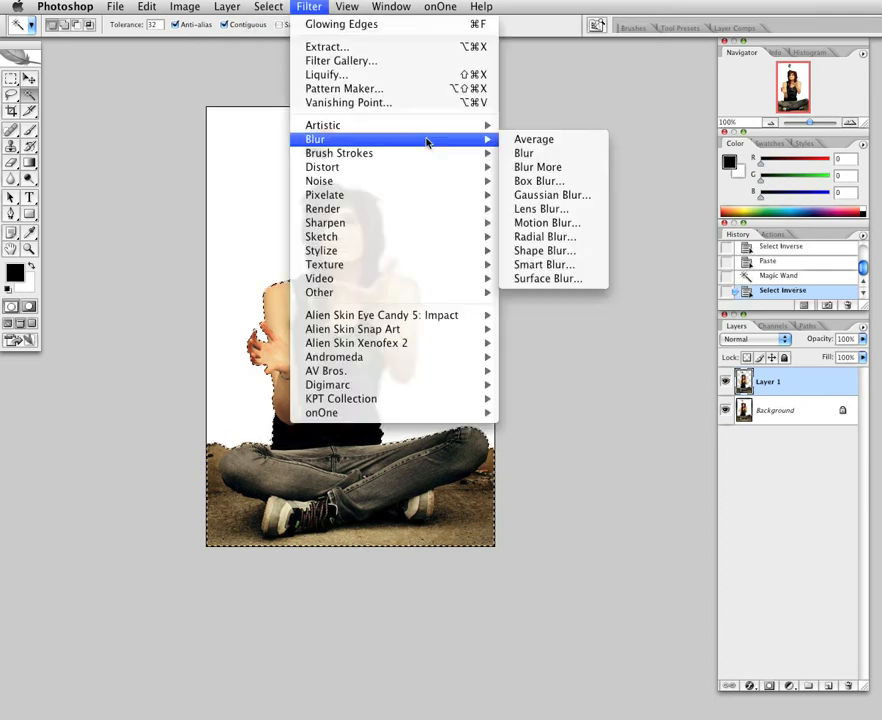
pyautogui.click(539, 250)
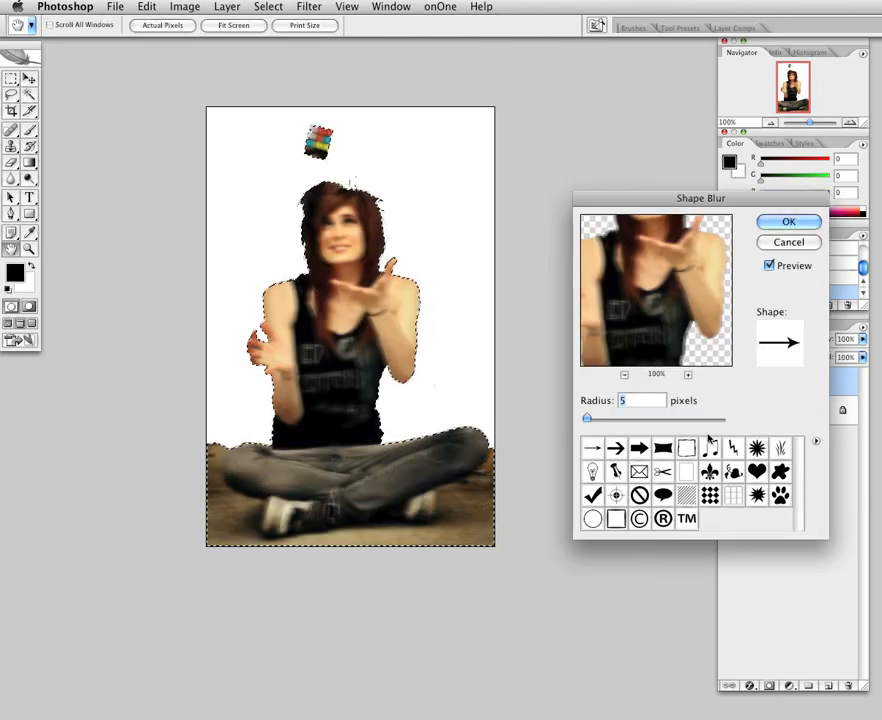
pyautogui.click(762, 246)
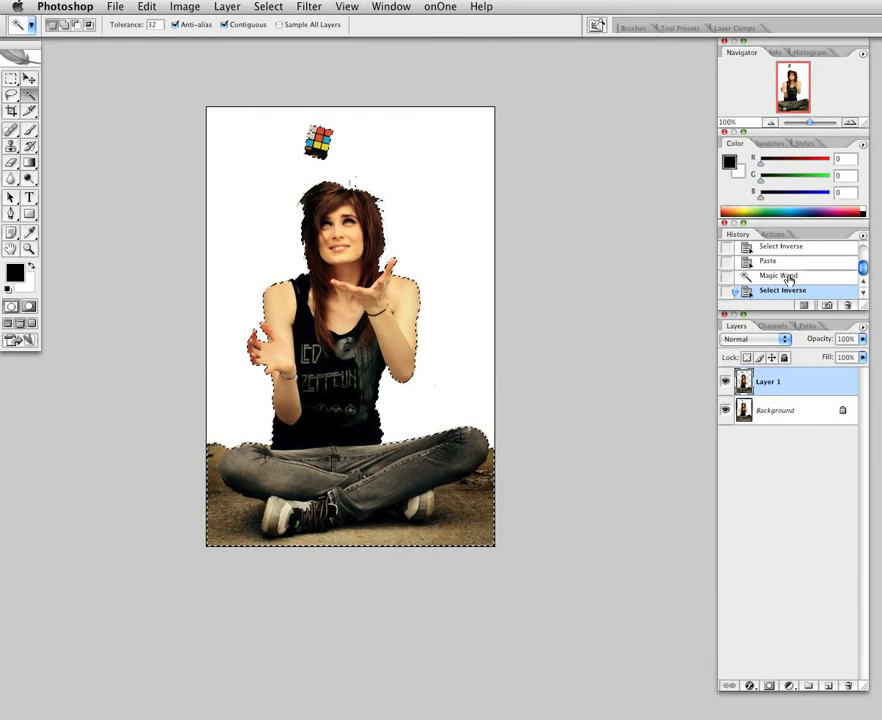
pyautogui.click(788, 276)
# Apply a Shape Blur with the arrow shape and a 5-pixel radius to the selected surroundings on Layer 1, and deselect
pyautogui.click(309, 6)
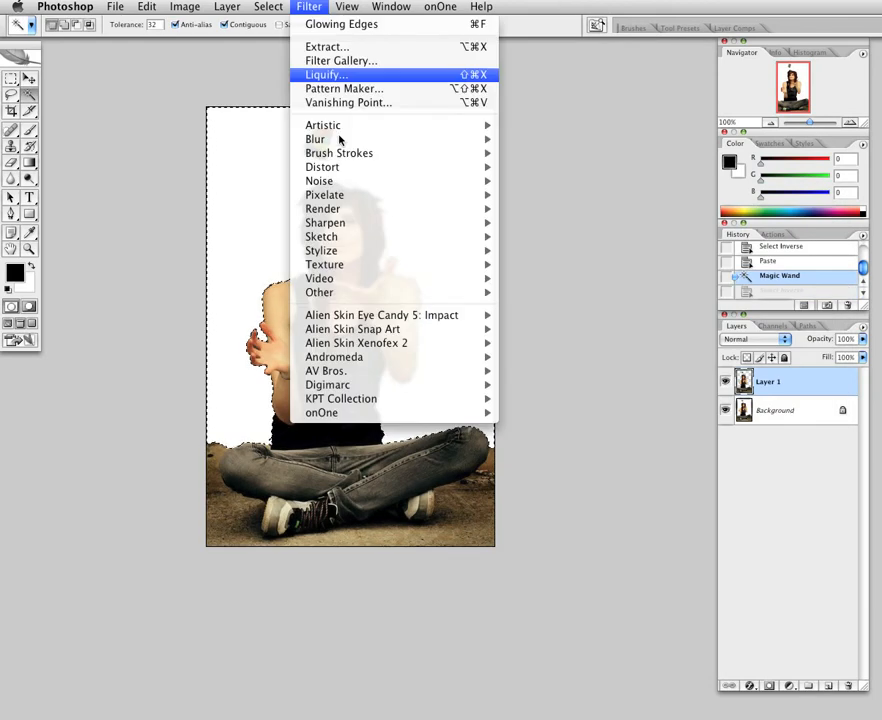
pyautogui.moveTo(344, 147)
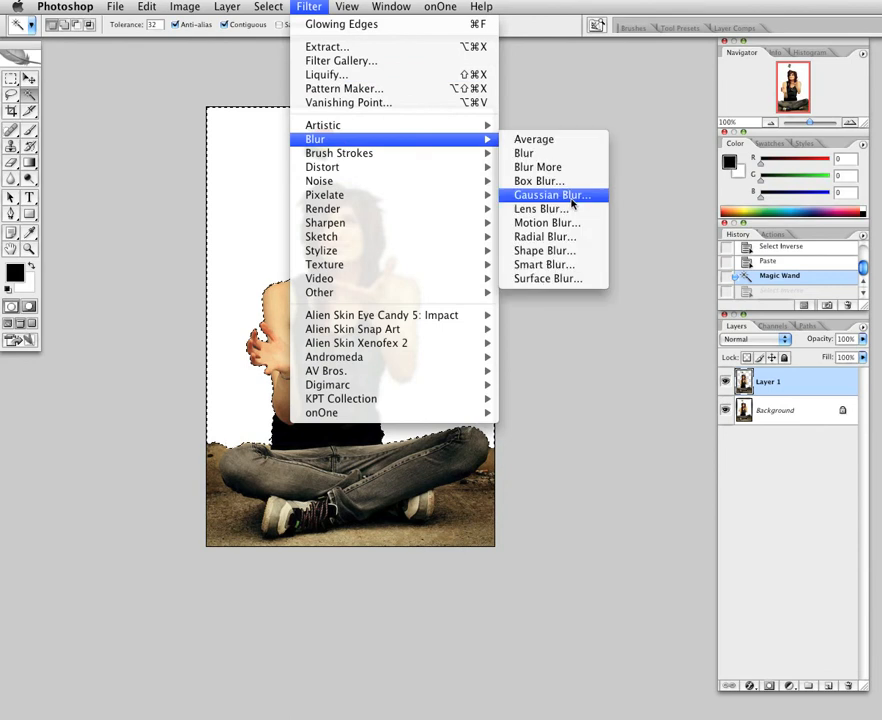
pyautogui.click(574, 255)
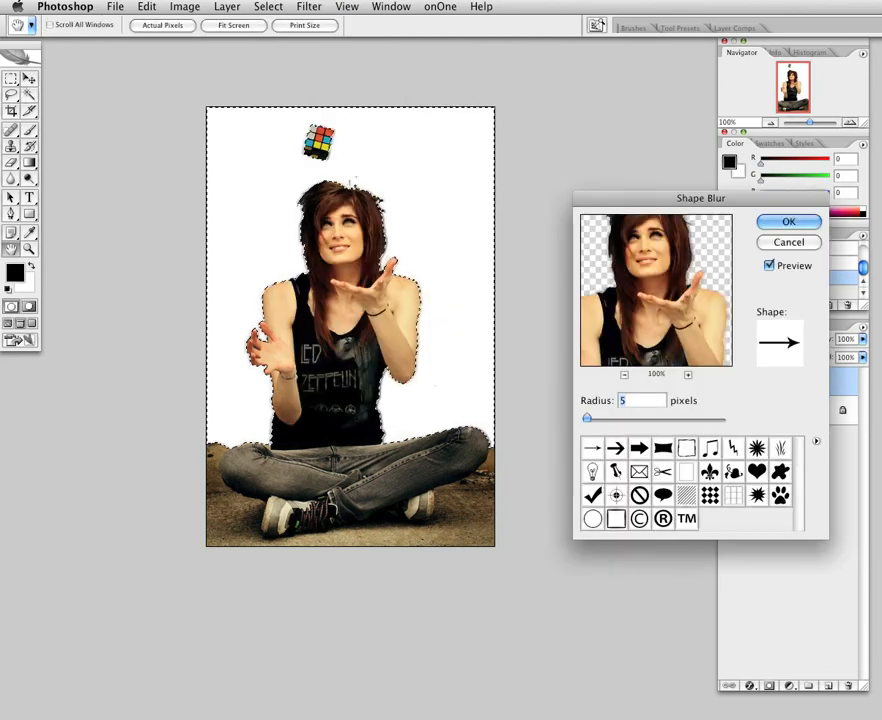
pyautogui.click(789, 223)
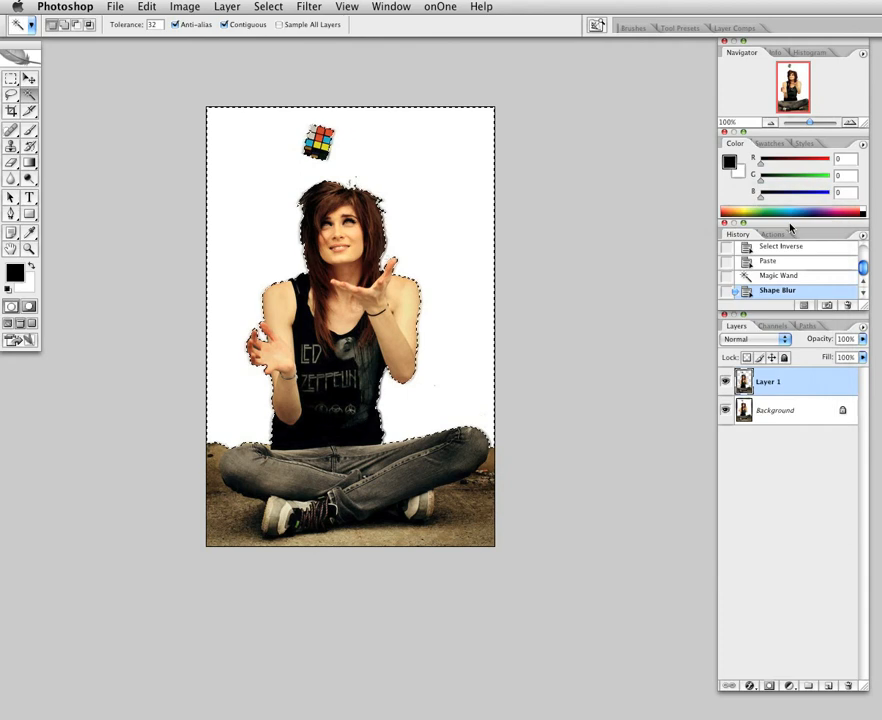
pyautogui.press('super+d')
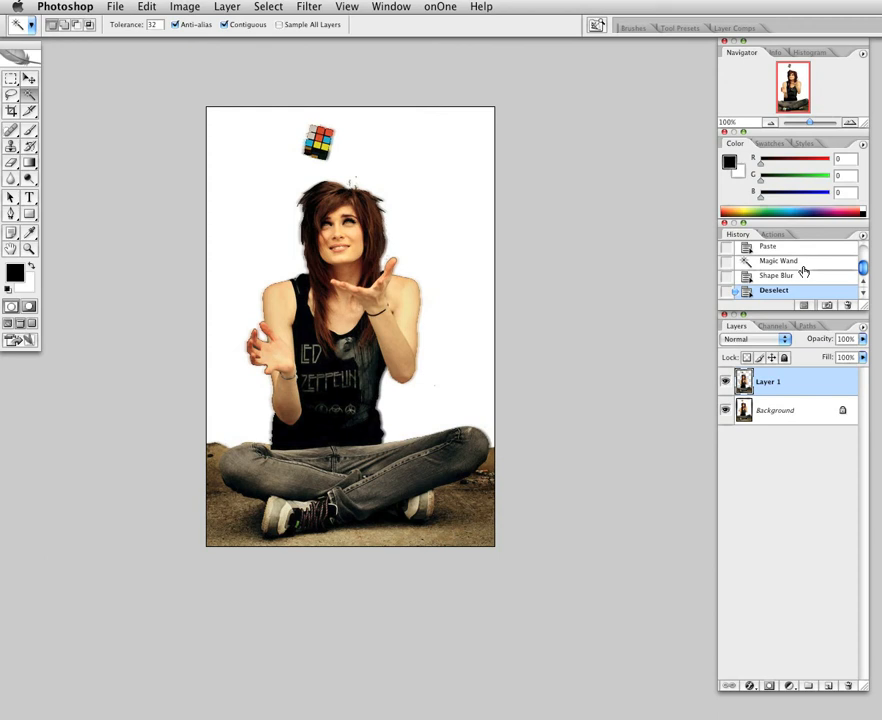
# Add a Drop Shadow to Layer 1 with the light angle set to 73°
pyautogui.doubleClick(812, 387)
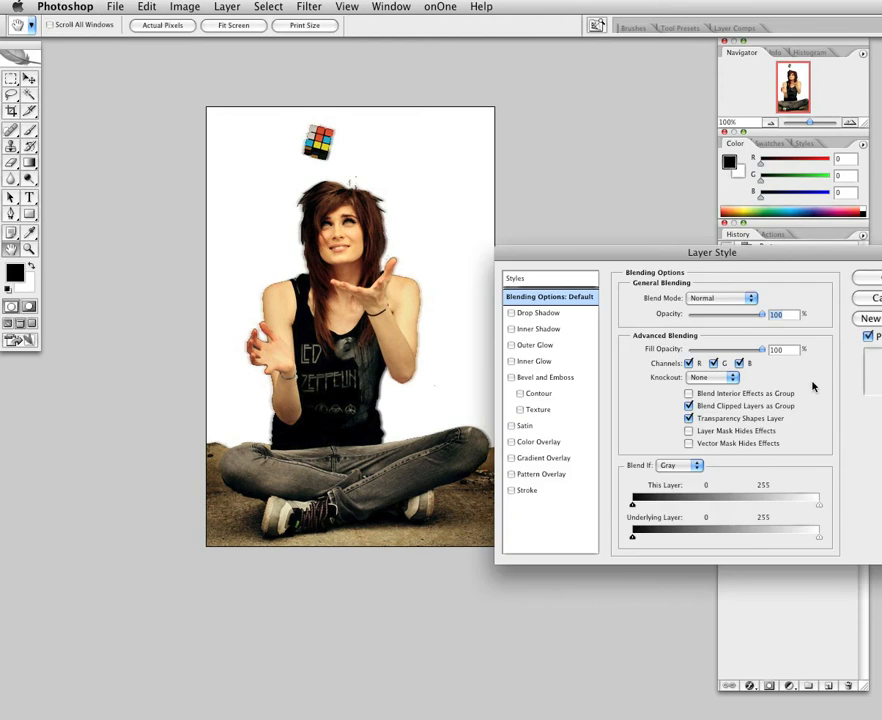
pyautogui.click(512, 313)
pyautogui.click(530, 314)
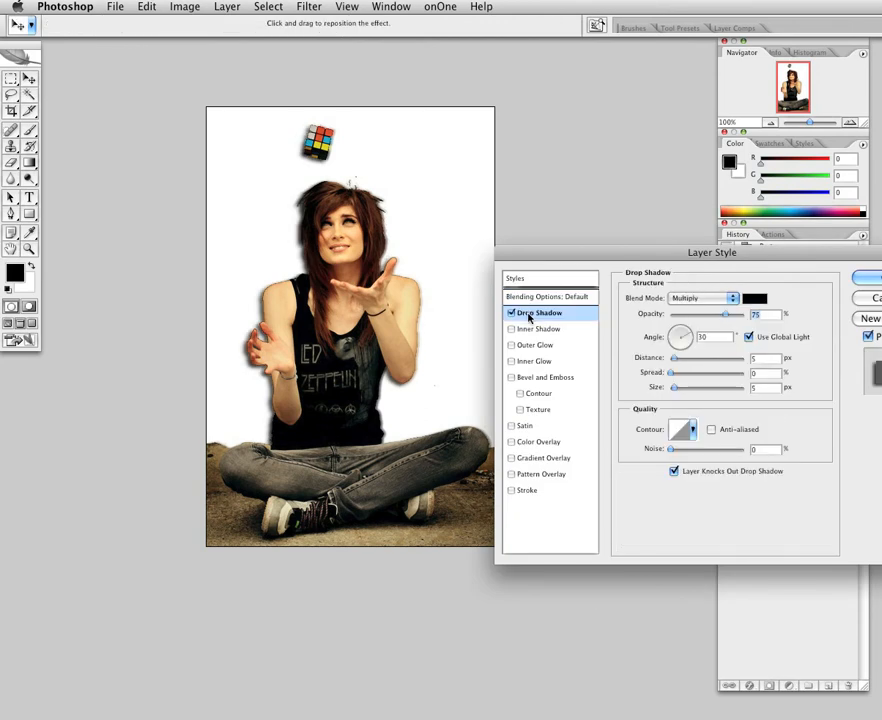
pyautogui.click(681, 334)
pyautogui.moveTo(681, 334); pyautogui.dragTo(685, 334)
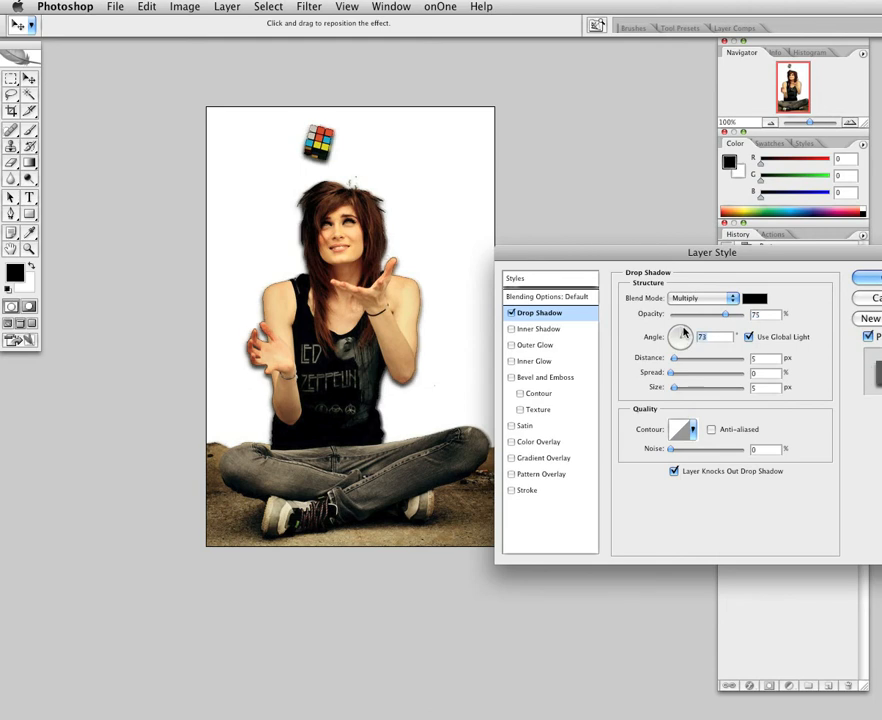
pyautogui.click(870, 279)
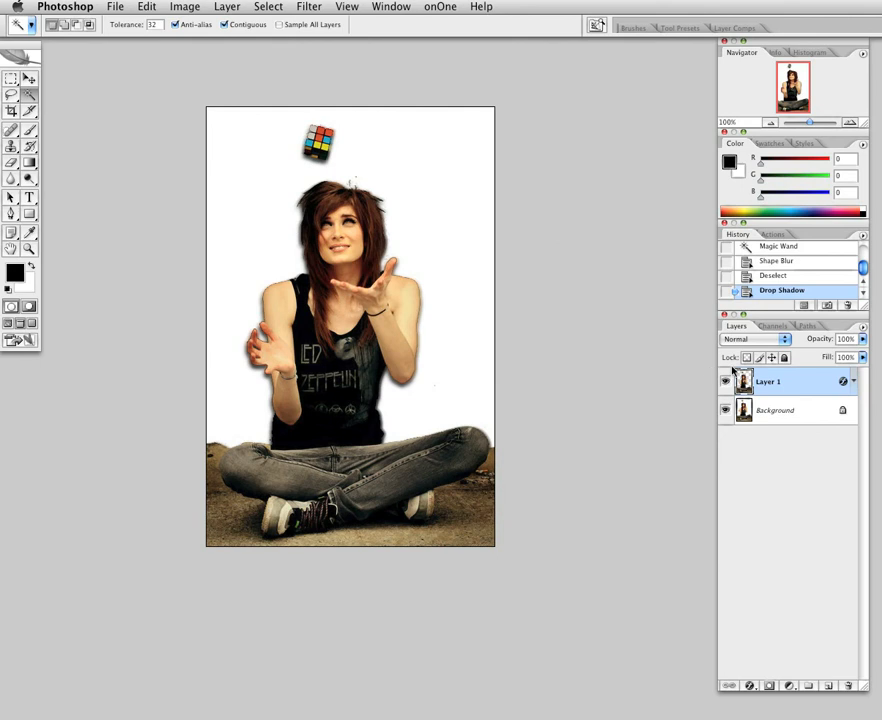
# Copy the leaves-and-grass layer from the Blank document into the woman's image as a new layer
pyautogui.press('F9')
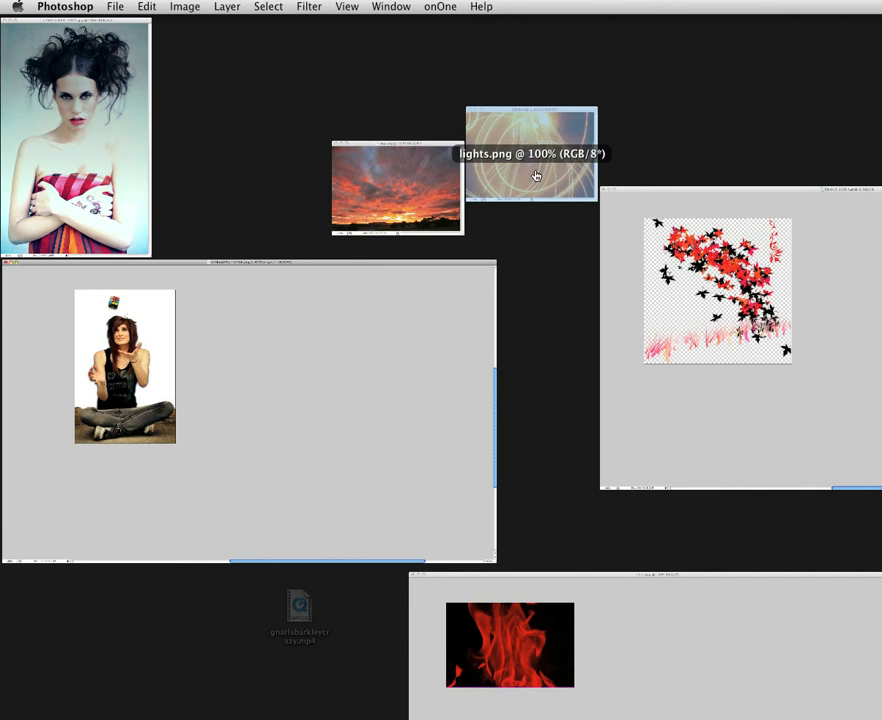
pyautogui.click(638, 255)
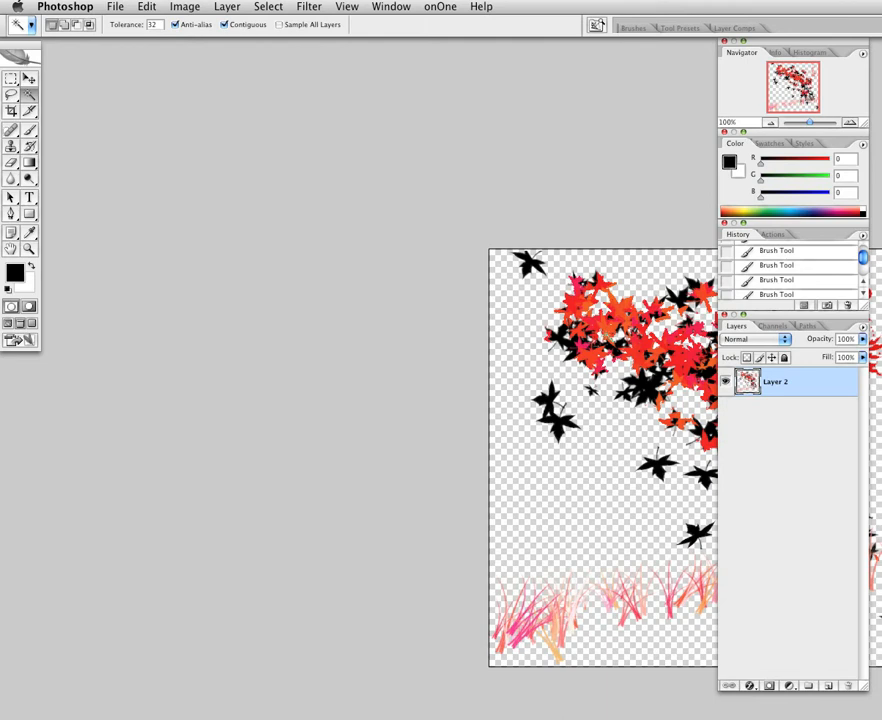
pyautogui.hotkey('ctrl', 'Tab')
pyautogui.hotkey('ctrl', 'Tab')
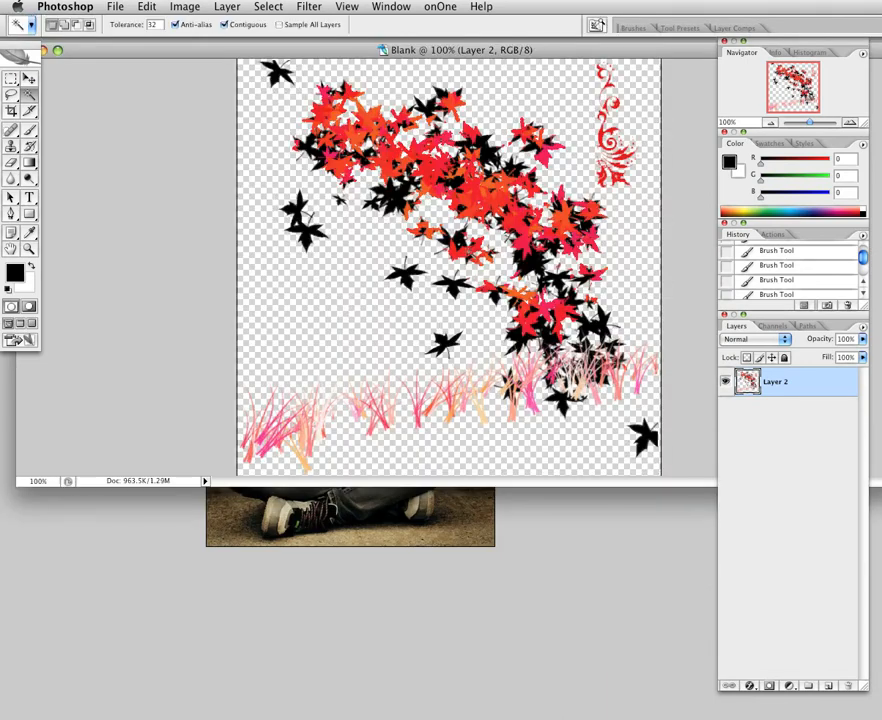
pyautogui.click(27, 78)
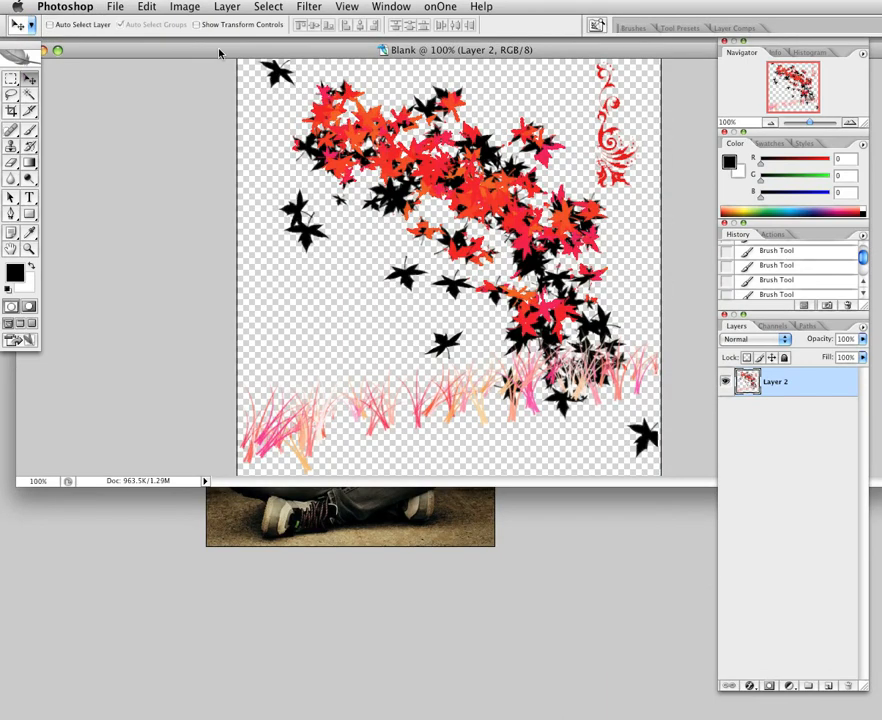
pyautogui.moveTo(219, 53); pyautogui.dragTo(159, 354)
pyautogui.moveTo(347, 494); pyautogui.dragTo(361, 397)
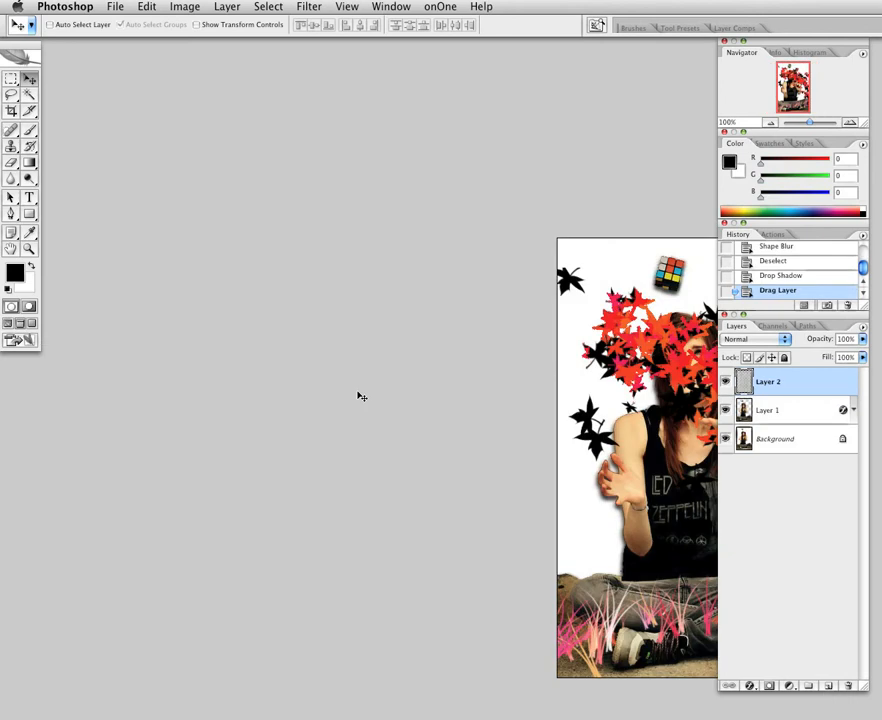
# Place Layer 2 beneath Layer 1 and shift its leaves slightly to the left behind the woman
pyautogui.moveTo(591, 446); pyautogui.dragTo(264, 290)
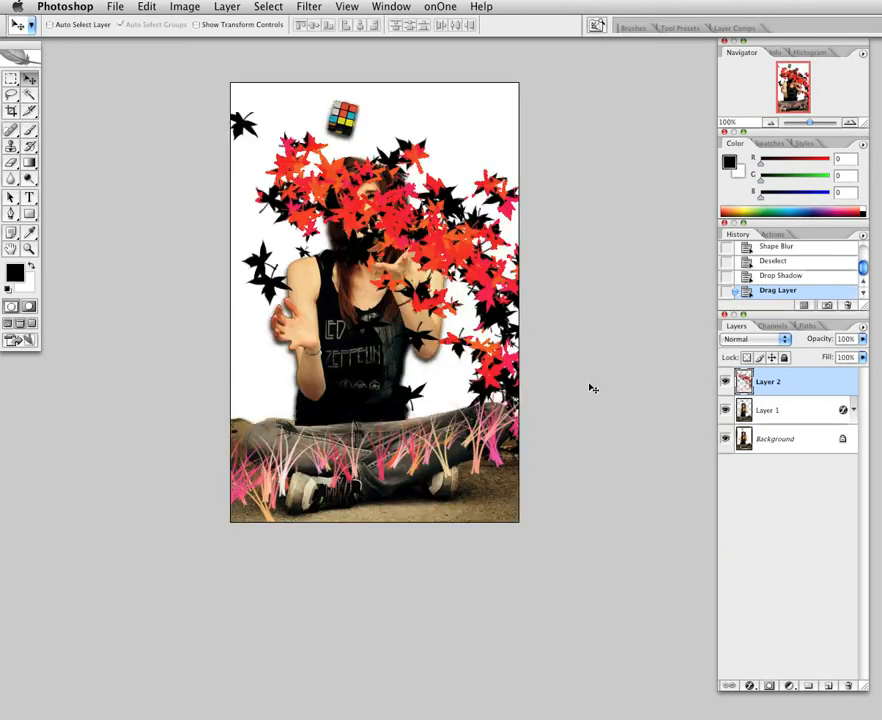
pyautogui.moveTo(782, 384); pyautogui.dragTo(776, 425)
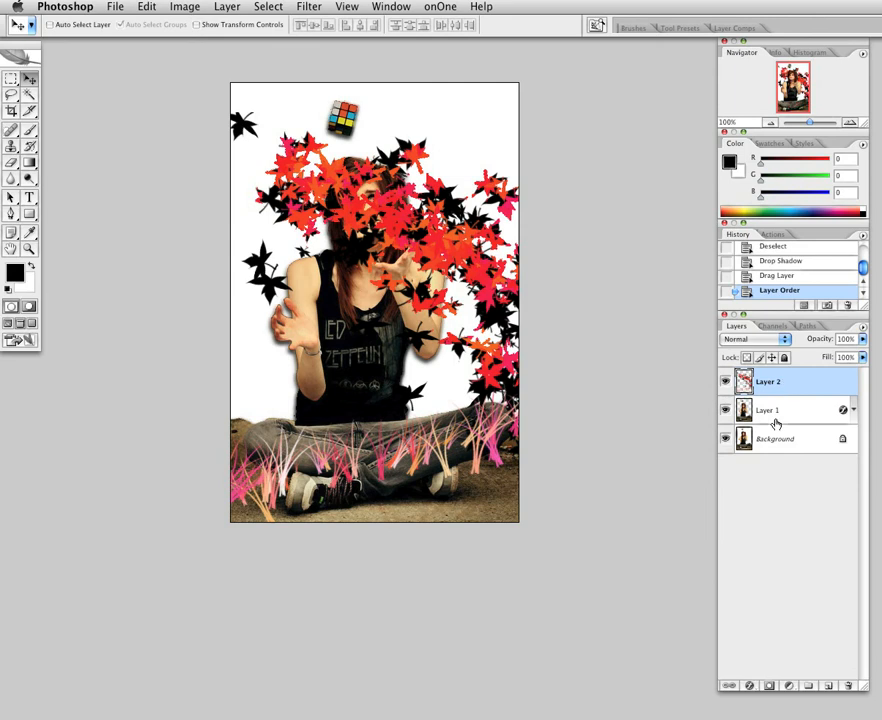
pyautogui.moveTo(456, 292); pyautogui.dragTo(438, 301)
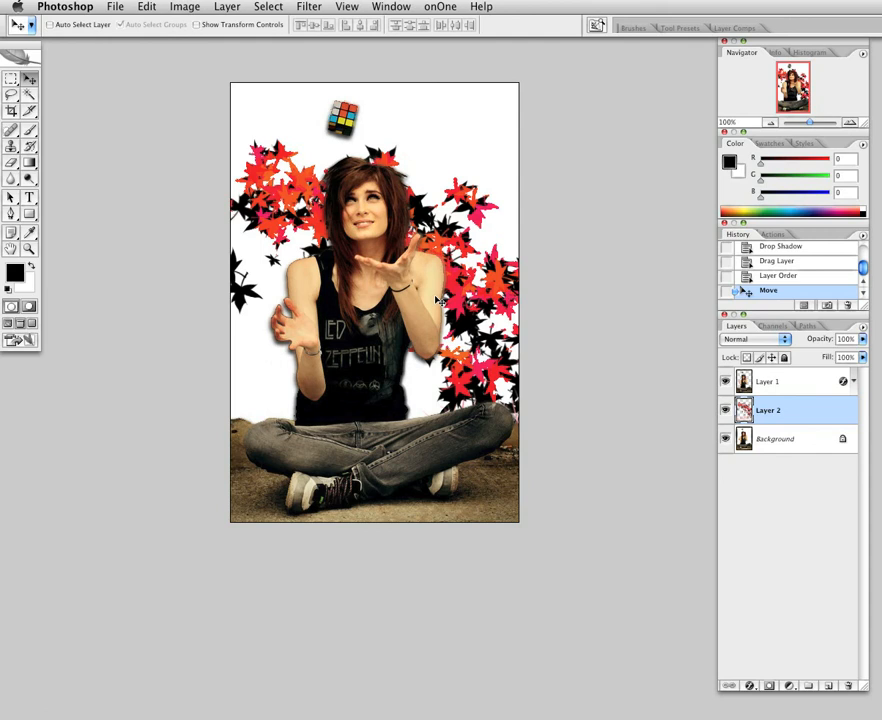
# Rotate the leaves on Layer 2 clockwise by 13.4° and shift them upward behind the woman
pyautogui.hotkey('ctrl', 't')
pyautogui.moveTo(613, 82); pyautogui.dragTo(682, 128)
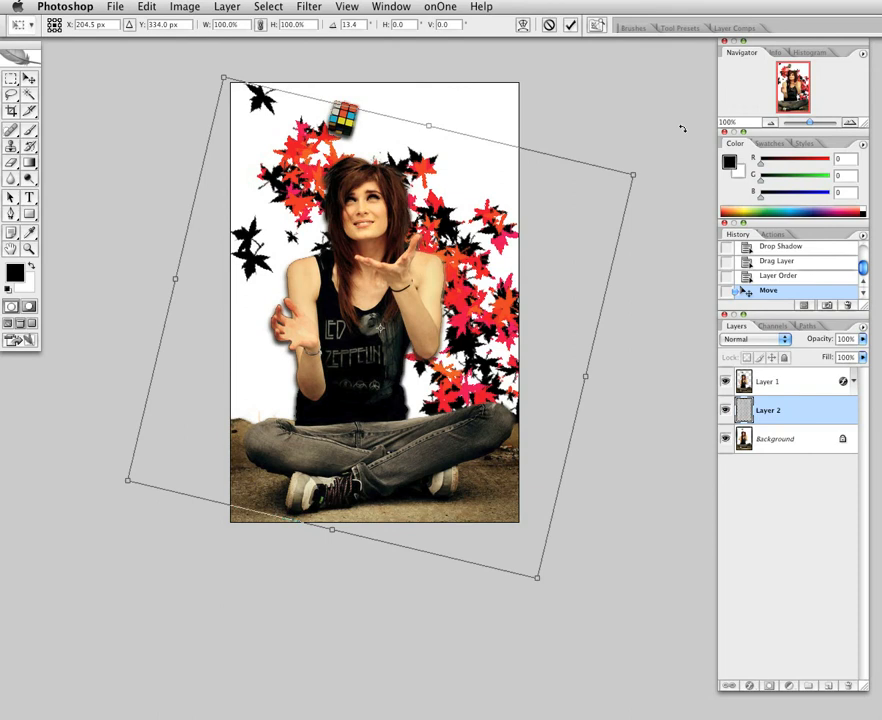
pyautogui.press('Return')
pyautogui.moveTo(505, 234); pyautogui.dragTo(499, 191)
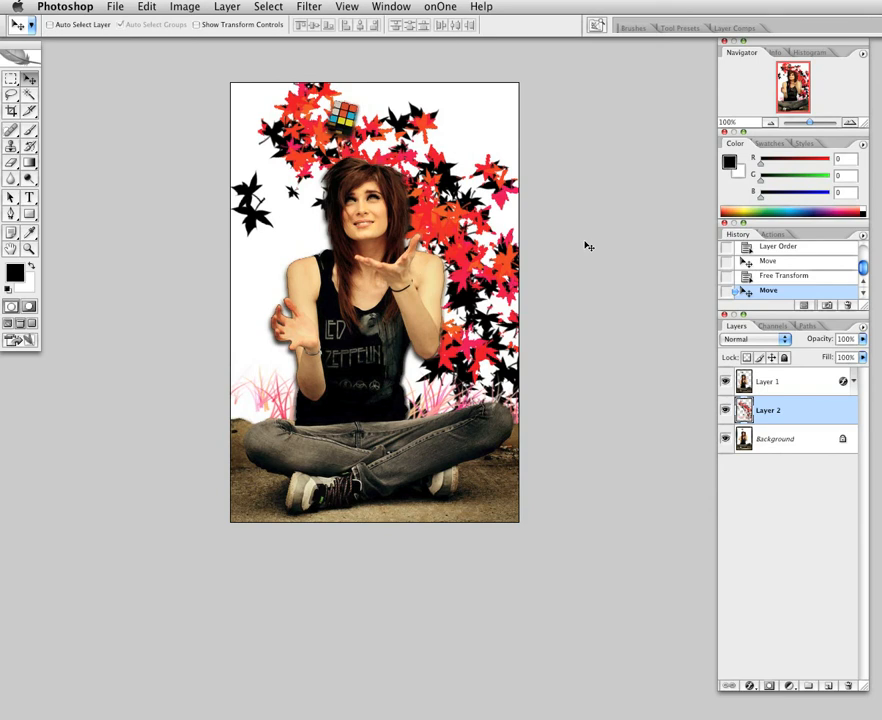
# Duplicate Layer 2, shift the copied leaves to the left and place the copy above Layer 1
pyautogui.rightClick(837, 416)
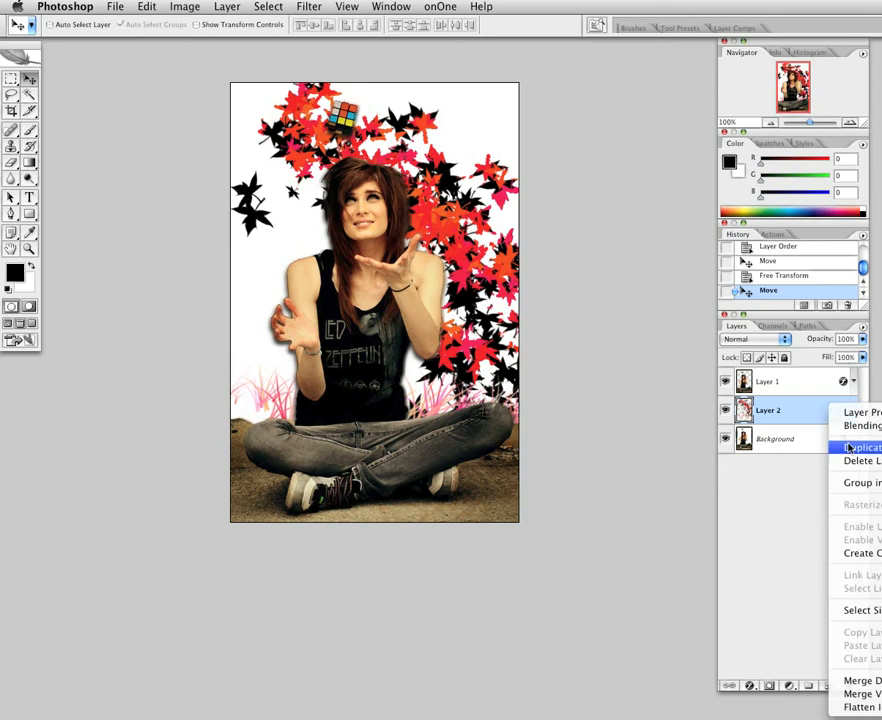
pyautogui.click(849, 448)
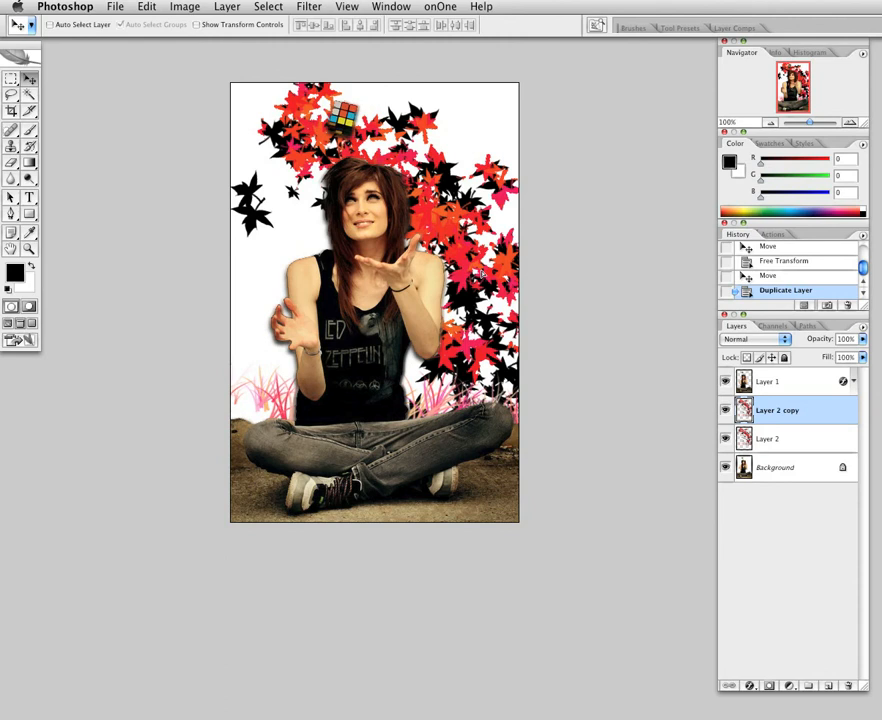
pyautogui.moveTo(481, 272); pyautogui.dragTo(374, 271)
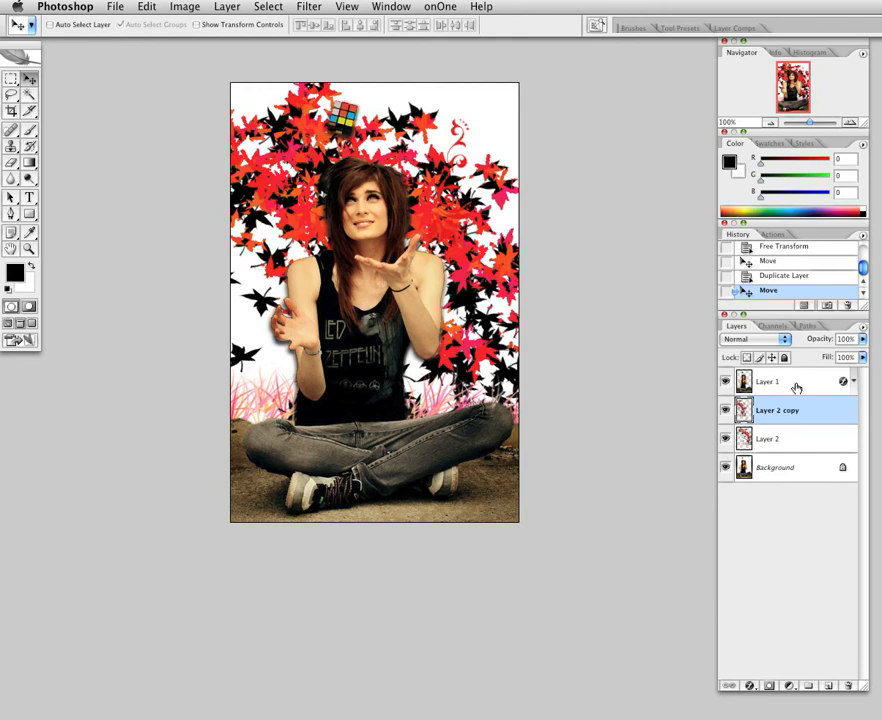
pyautogui.moveTo(786, 379); pyautogui.dragTo(786, 373)
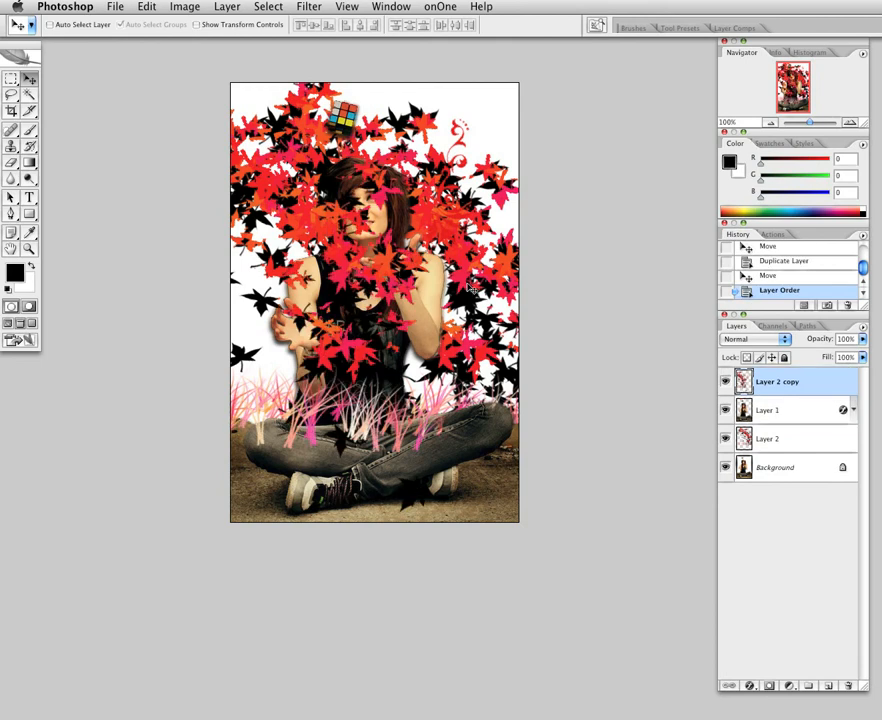
# Try the Darken, Linear Burn, Screen and Linear Dodge blending modes on Layer 2 copy
pyautogui.click(742, 340)
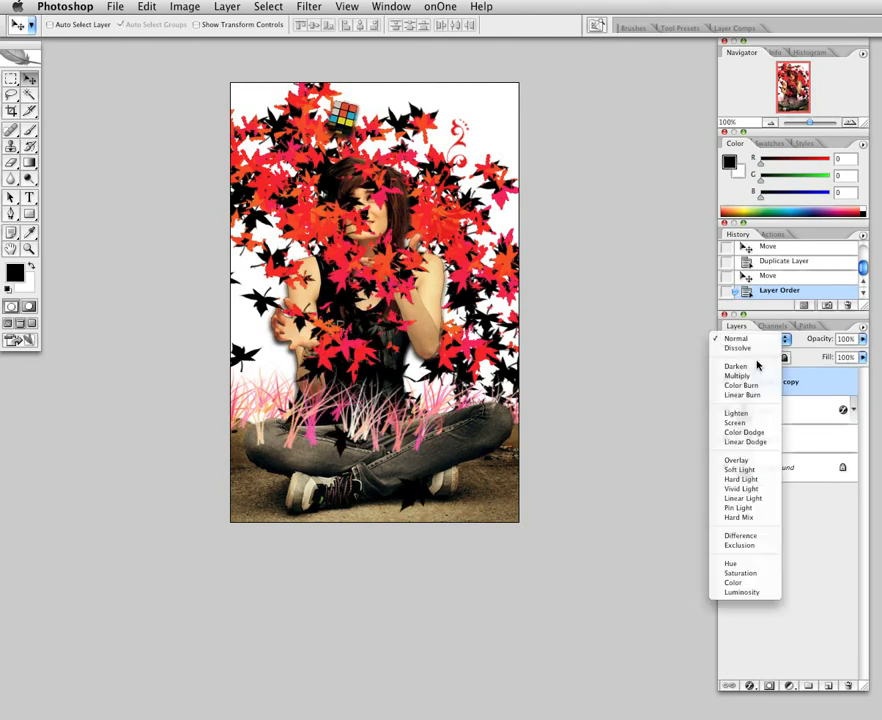
pyautogui.click(740, 366)
pyautogui.click(757, 340)
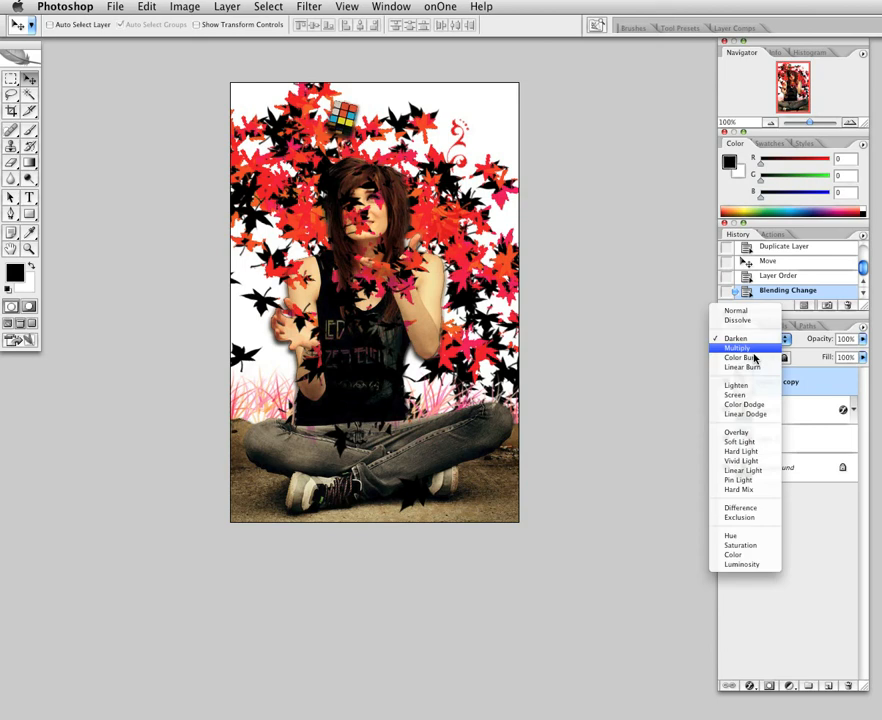
pyautogui.click(745, 366)
pyautogui.click(756, 341)
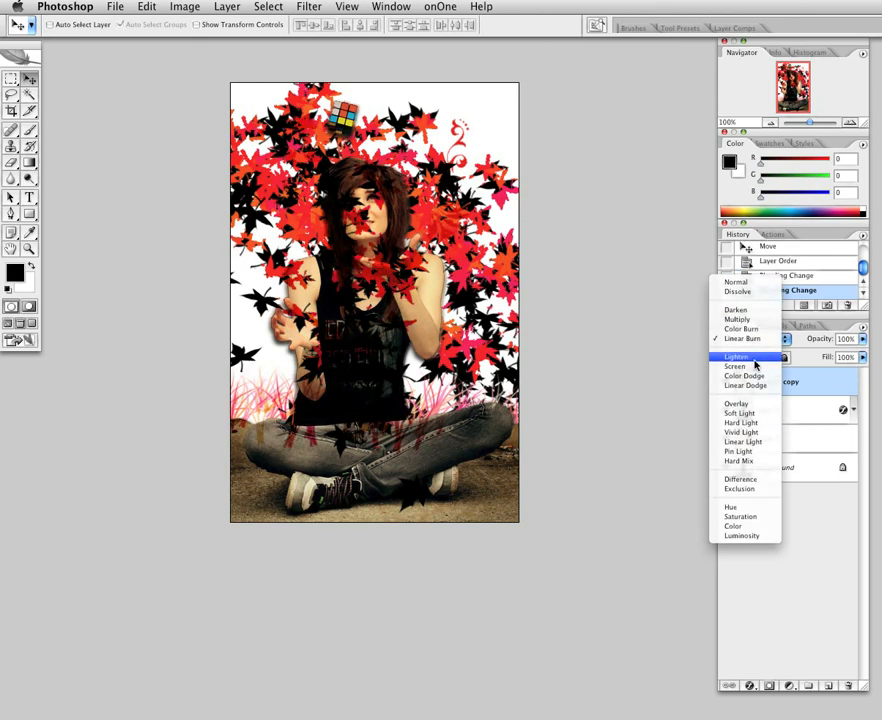
pyautogui.click(755, 366)
pyautogui.click(758, 340)
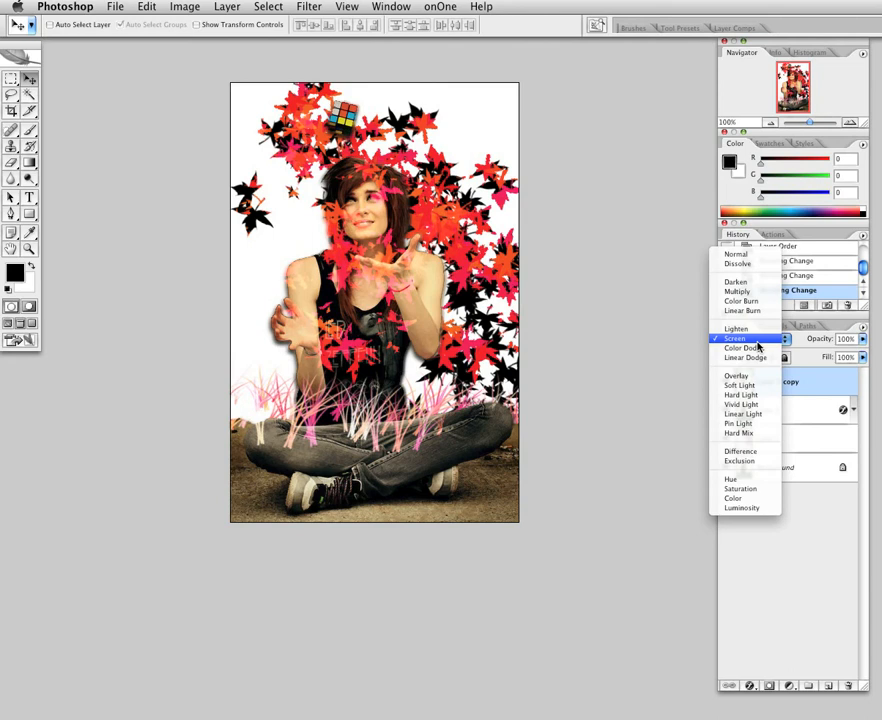
pyautogui.click(757, 357)
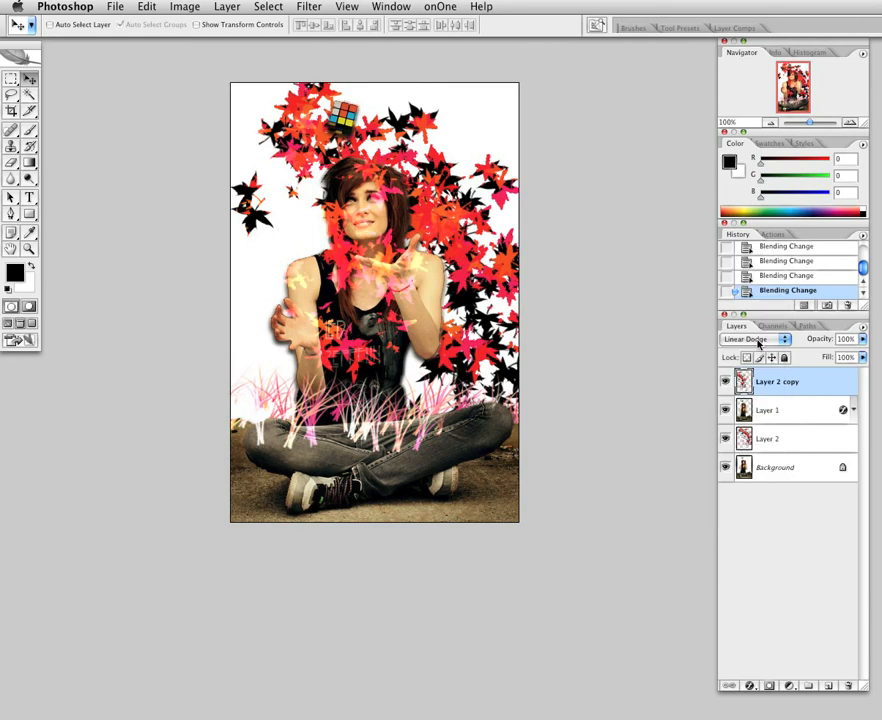
# Try the Soft Light, Linear Light, Difference, Hue and Color blending modes on Layer 2 copy
pyautogui.moveTo(757, 343); pyautogui.dragTo(754, 357)
pyautogui.click(756, 341)
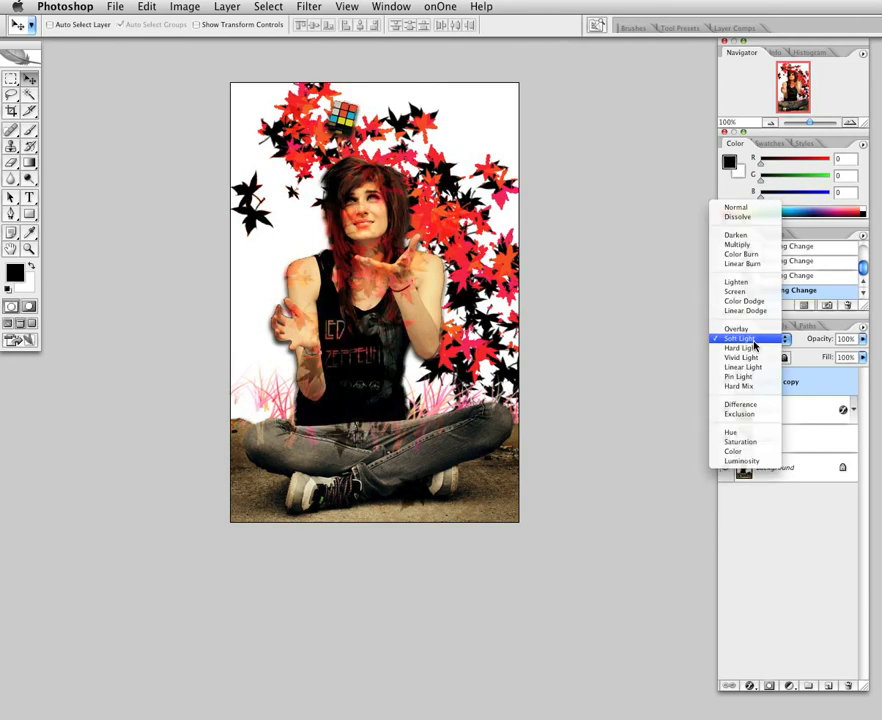
pyautogui.click(751, 368)
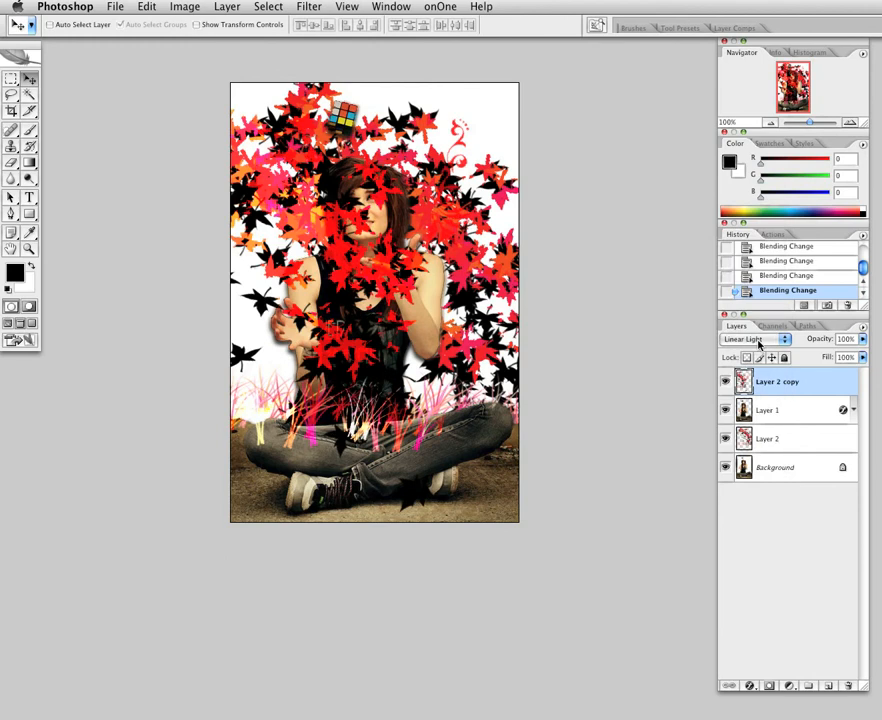
pyautogui.click(758, 343)
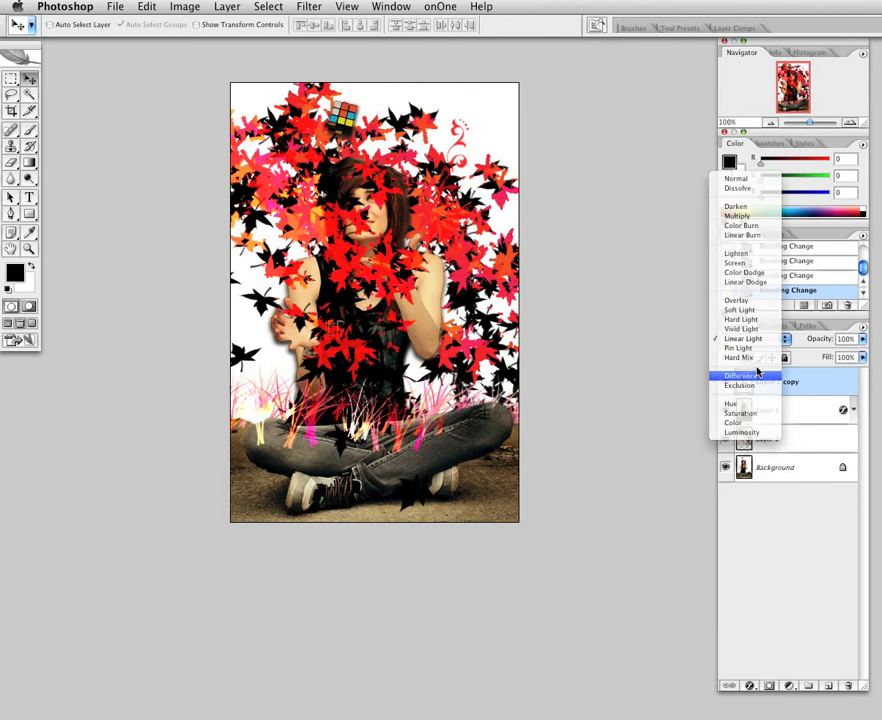
pyautogui.click(757, 374)
pyautogui.click(757, 342)
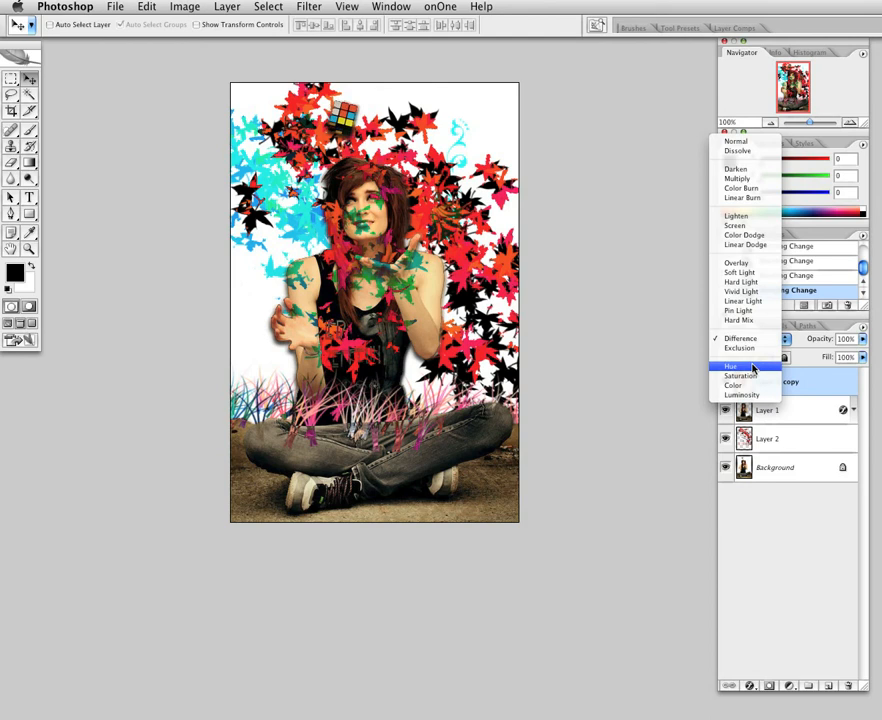
pyautogui.click(754, 368)
pyautogui.click(756, 340)
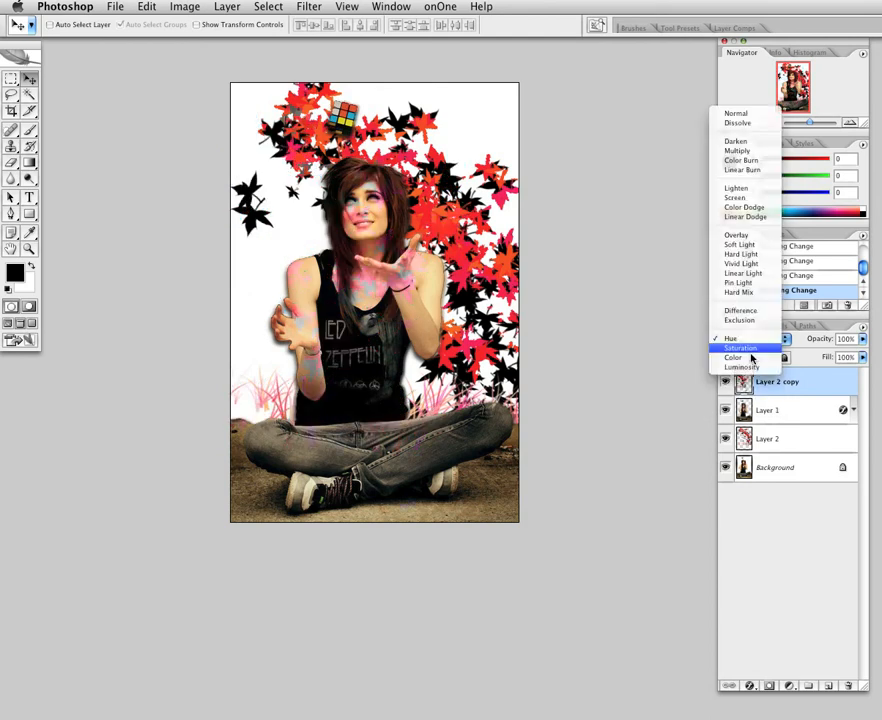
pyautogui.click(751, 357)
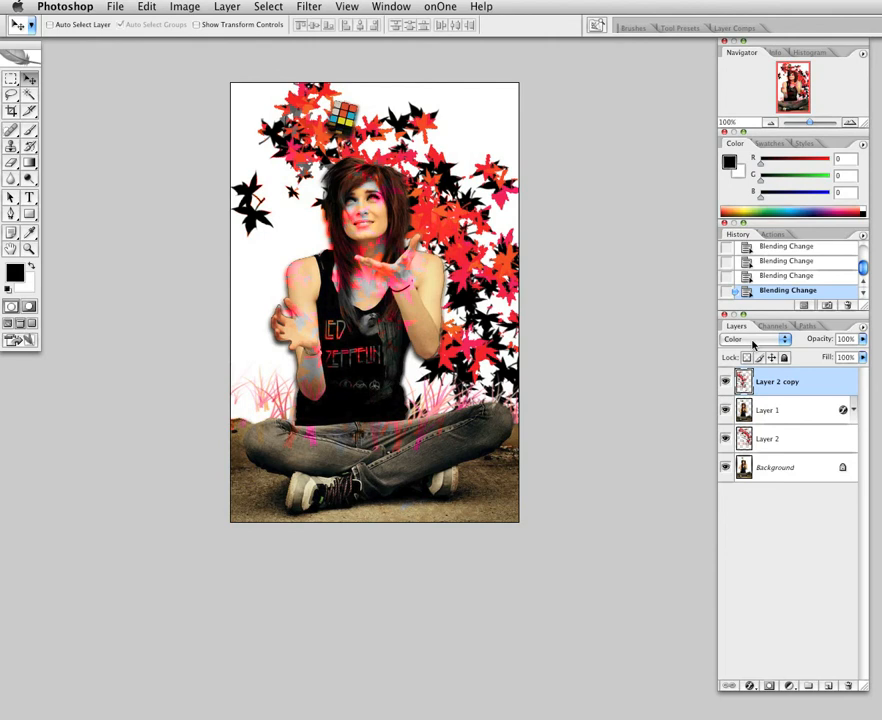
# Set the blending mode of Layer 2 copy to Luminosity
pyautogui.click(753, 342)
pyautogui.click(752, 349)
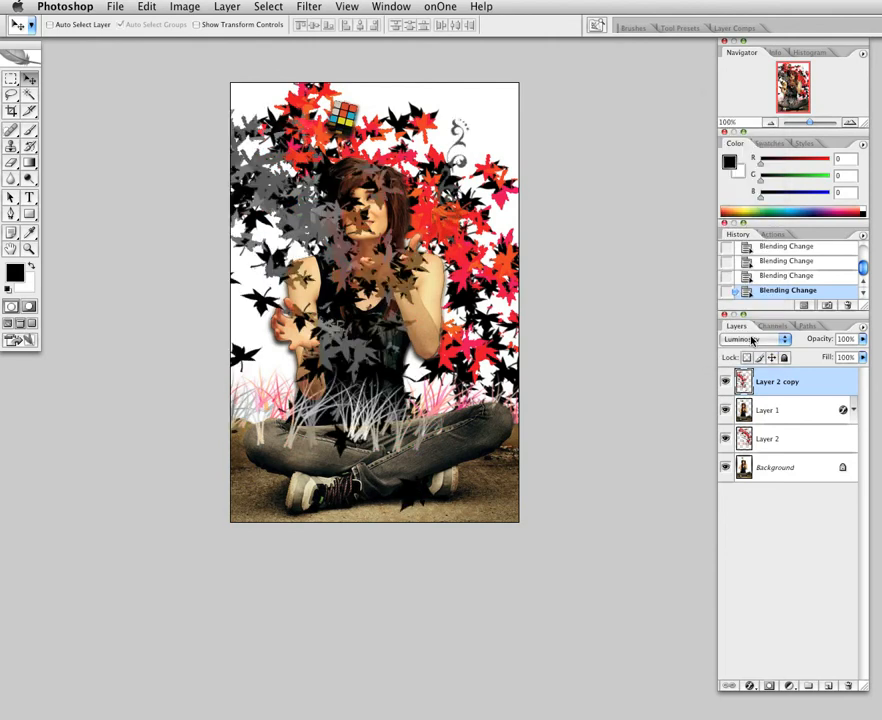
pyautogui.click(752, 340)
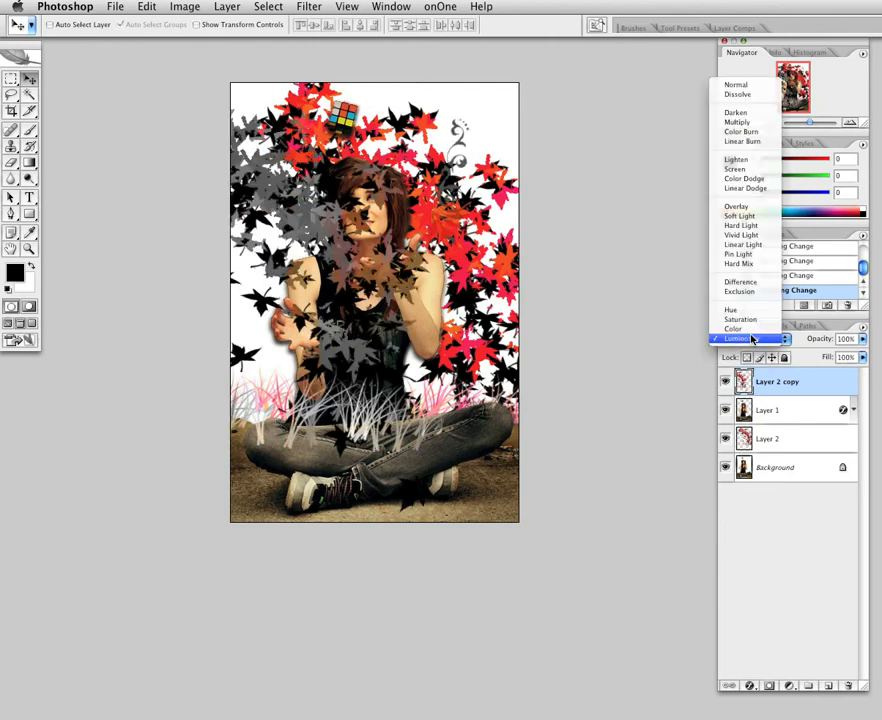
pyautogui.click(752, 340)
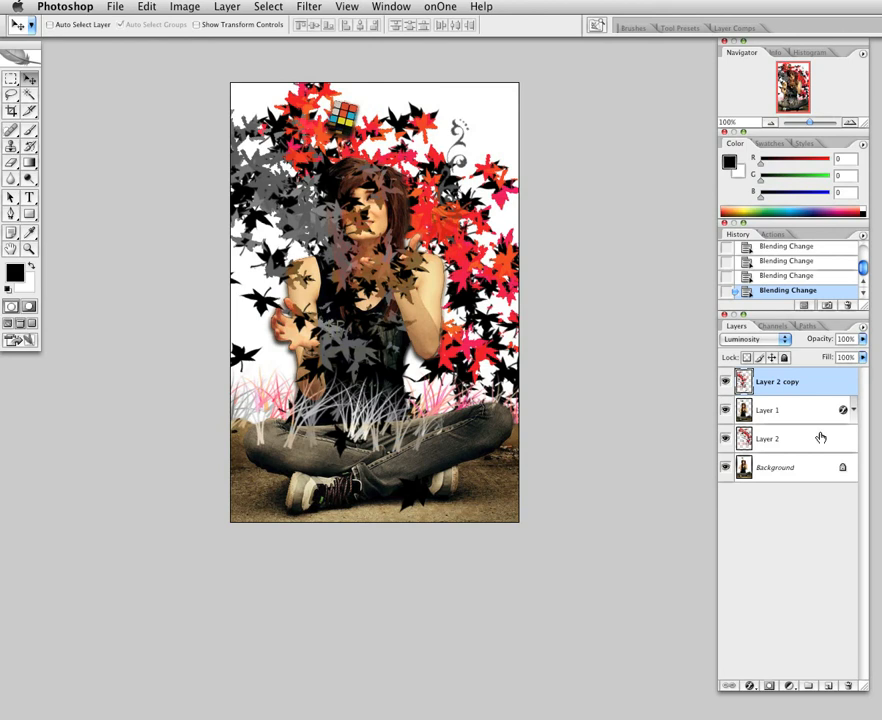
# Raise Layer 2 to the top of the layer stack and try shifting its leaves across the woman
pyautogui.moveTo(820, 438); pyautogui.dragTo(803, 379)
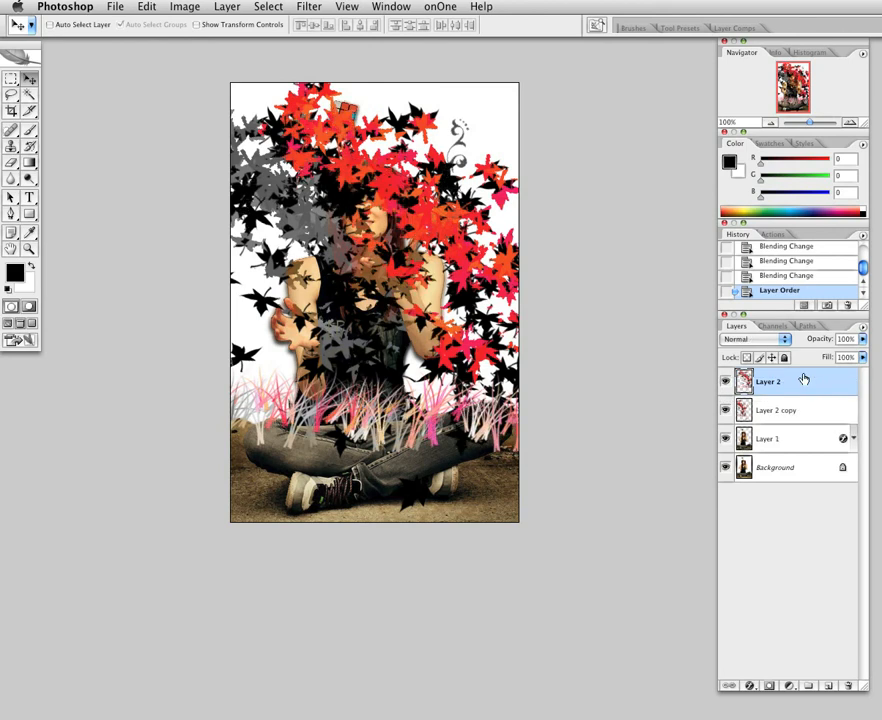
pyautogui.moveTo(335, 260); pyautogui.dragTo(391, 238)
pyautogui.press('super+z')
# Bring Layer 2 copy to the top of the layer stack and shift its leaves to the right
pyautogui.moveTo(807, 387)
pyautogui.mouseDown()
pyautogui.moveTo(808, 412)
pyautogui.moveTo(798, 376)
pyautogui.mouseUp()
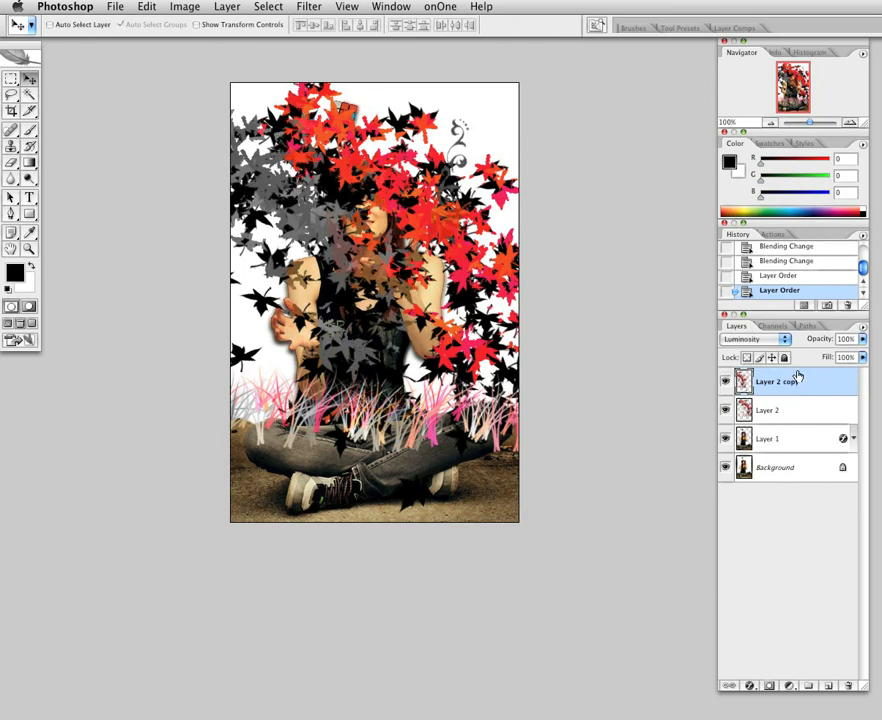
pyautogui.moveTo(325, 230); pyautogui.dragTo(392, 224)
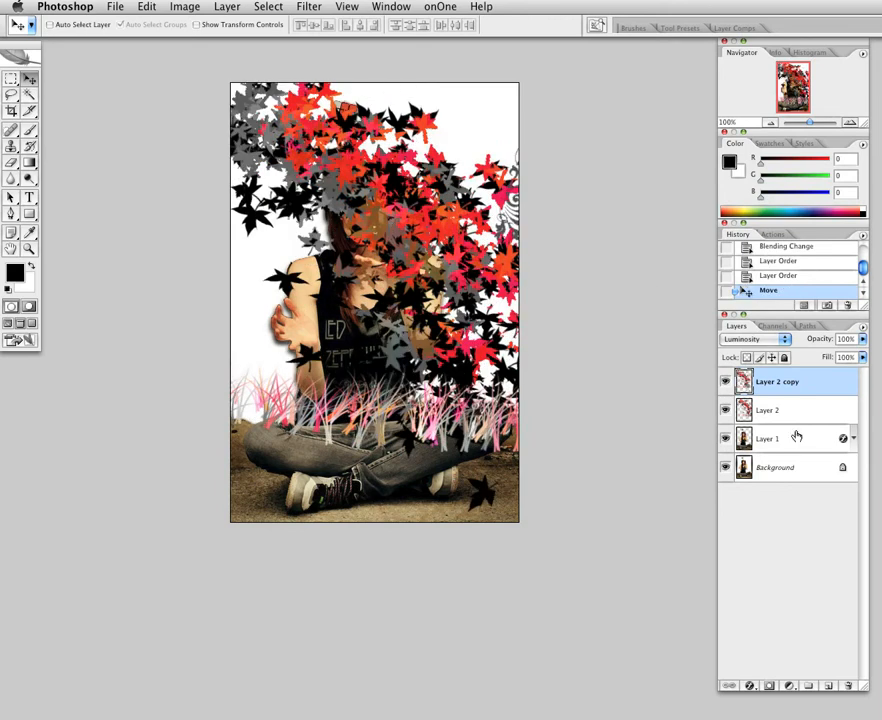
# Raise Layer 1 to the top of the layer stack and hide Layer 2 copy and Layer 2
pyautogui.moveTo(788, 381); pyautogui.dragTo(788, 383)
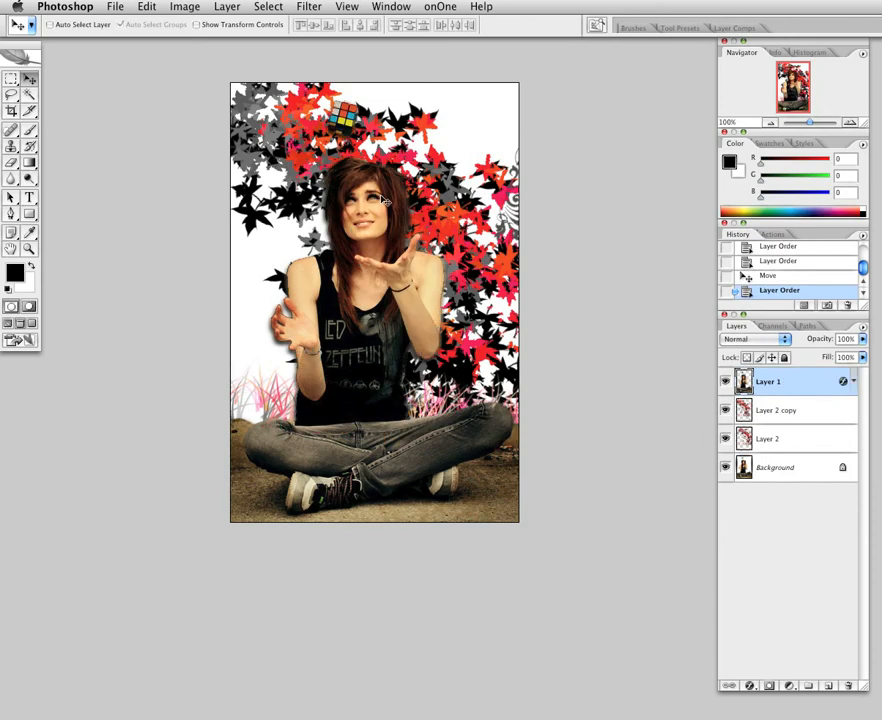
pyautogui.click(726, 411)
pyautogui.click(726, 439)
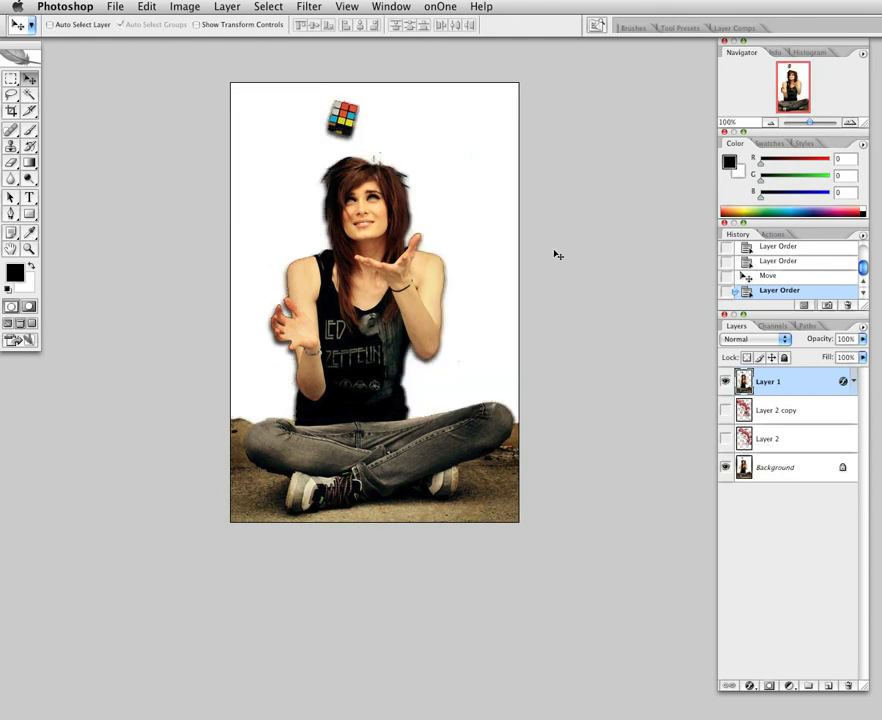
# Copy the lights.png image into the portrait document as a new layer and align it with the canvas's upper-left corner
pyautogui.press('F9')
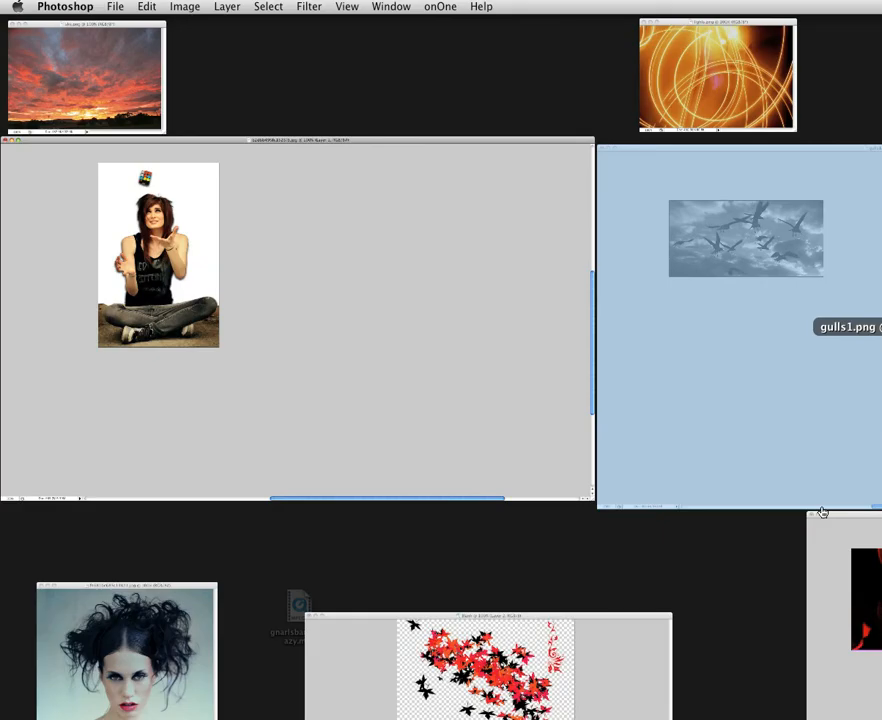
pyautogui.click(725, 114)
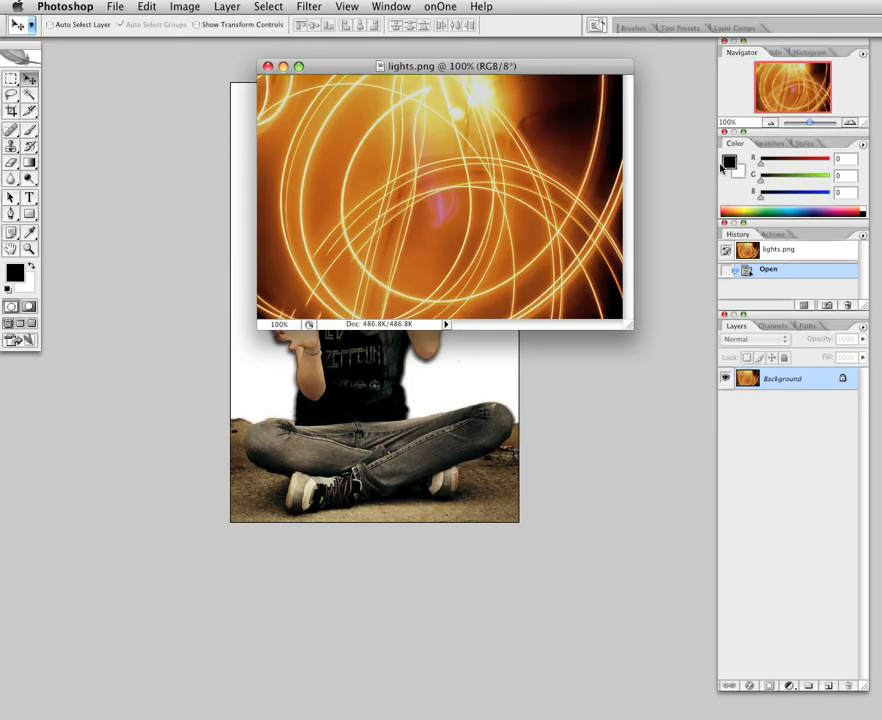
pyautogui.moveTo(378, 64); pyautogui.dragTo(157, 48)
pyautogui.moveTo(245, 149); pyautogui.dragTo(452, 204)
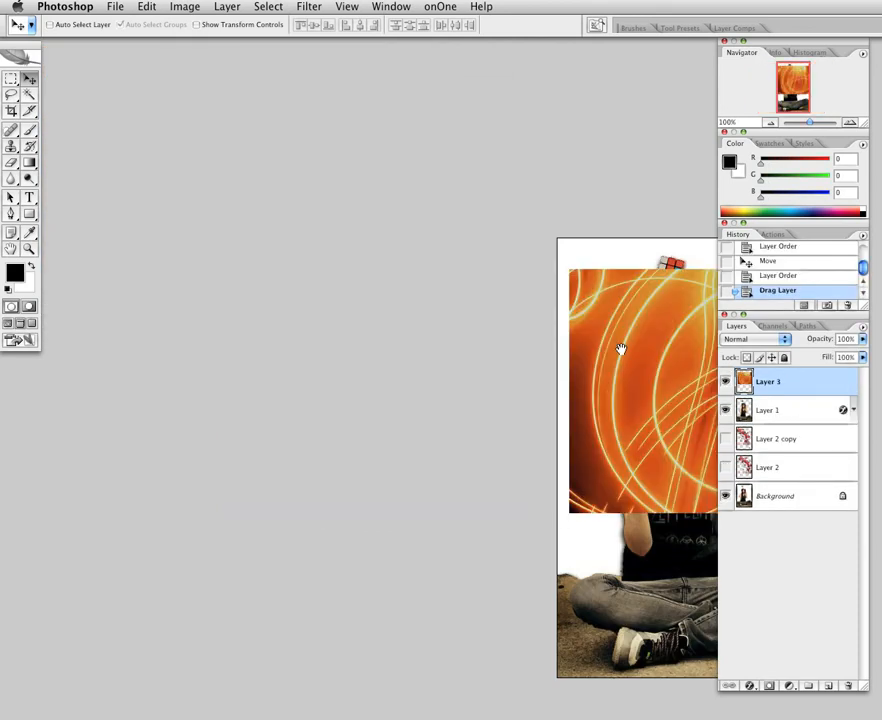
pyautogui.moveTo(621, 348); pyautogui.dragTo(216, 202)
pyautogui.moveTo(281, 218); pyautogui.dragTo(268, 193)
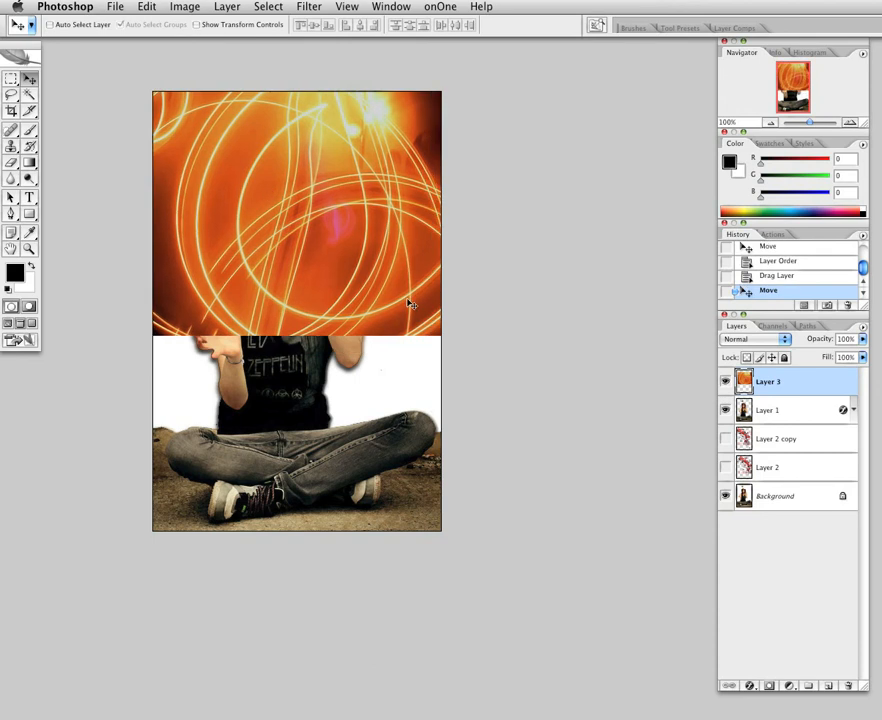
# Stretch the lights image on Layer 3 to cover the full canvas height and place the layer beneath Layer 1
pyautogui.press('super+t')
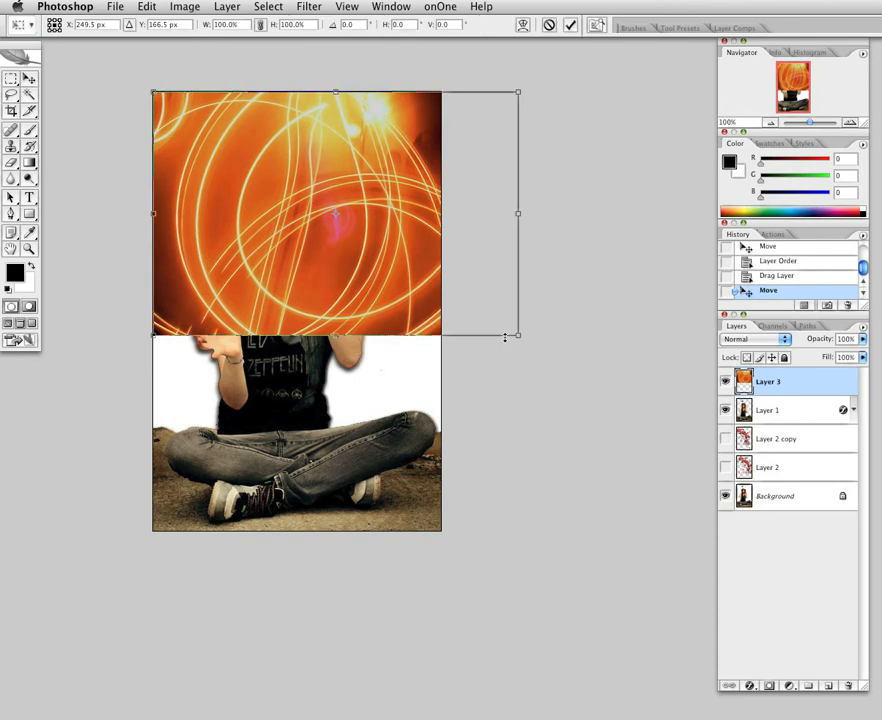
pyautogui.moveTo(512, 343); pyautogui.dragTo(581, 377)
pyautogui.moveTo(510, 486); pyautogui.dragTo(469, 532)
pyautogui.press('Return')
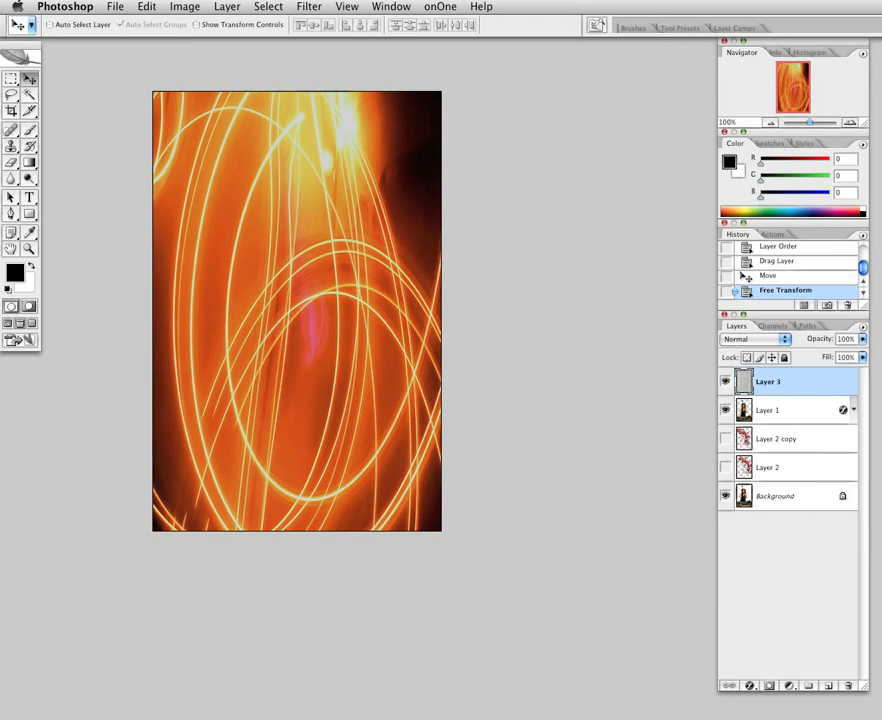
pyautogui.moveTo(798, 419); pyautogui.dragTo(783, 413)
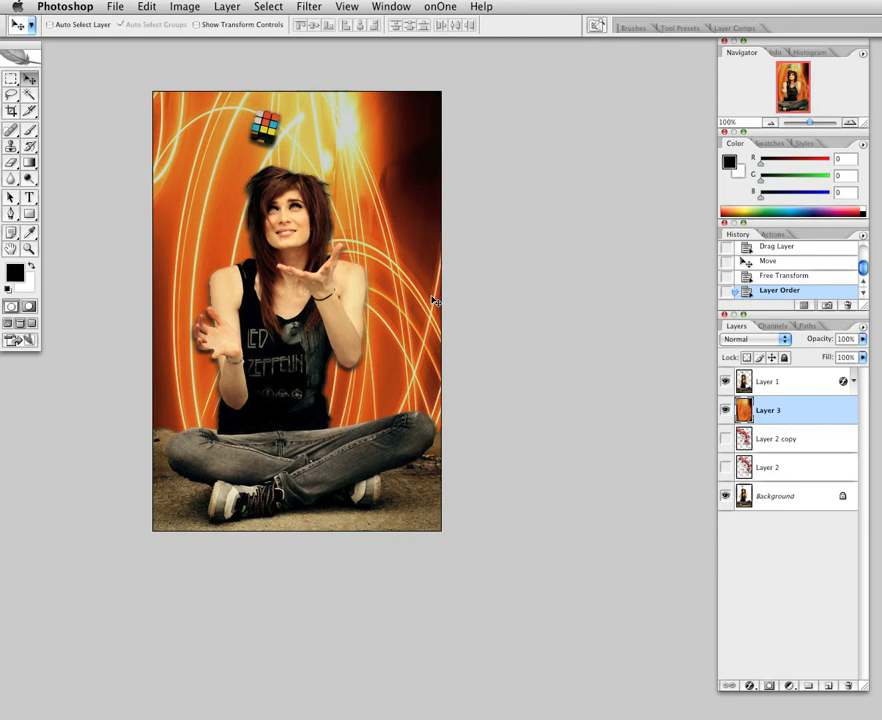
# Shift Layer 3 slightly left and scale it to 92.6% width and 81.0% height to cover the area behind the woman
pyautogui.moveTo(434, 300)
pyautogui.mouseDown()
pyautogui.moveTo(371, 183)
pyautogui.moveTo(343, 185)
pyautogui.mouseUp()
pyautogui.hotkey('ctrl', 't')
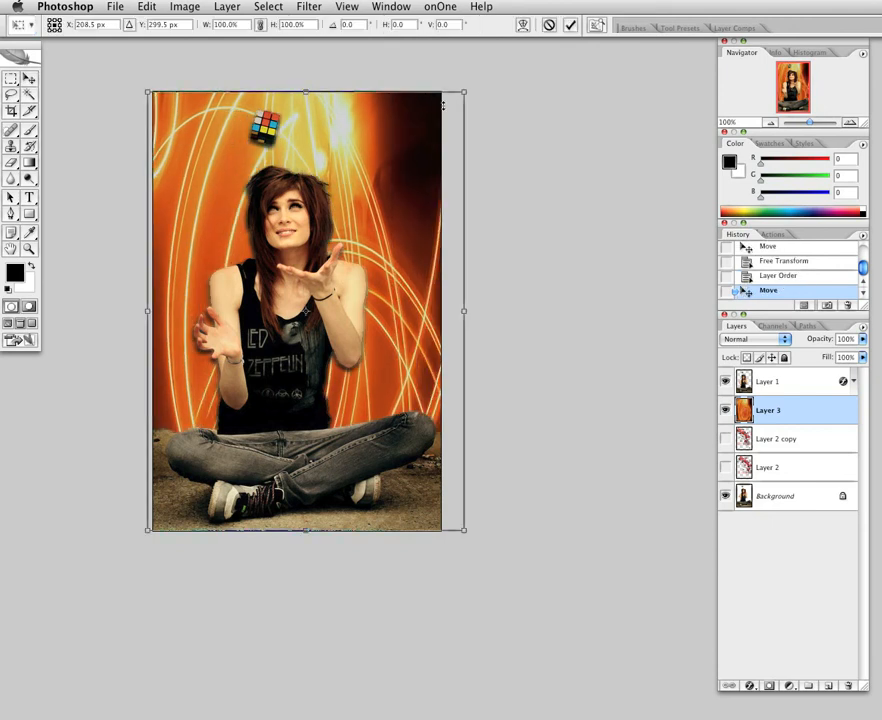
pyautogui.moveTo(467, 91); pyautogui.dragTo(496, 89)
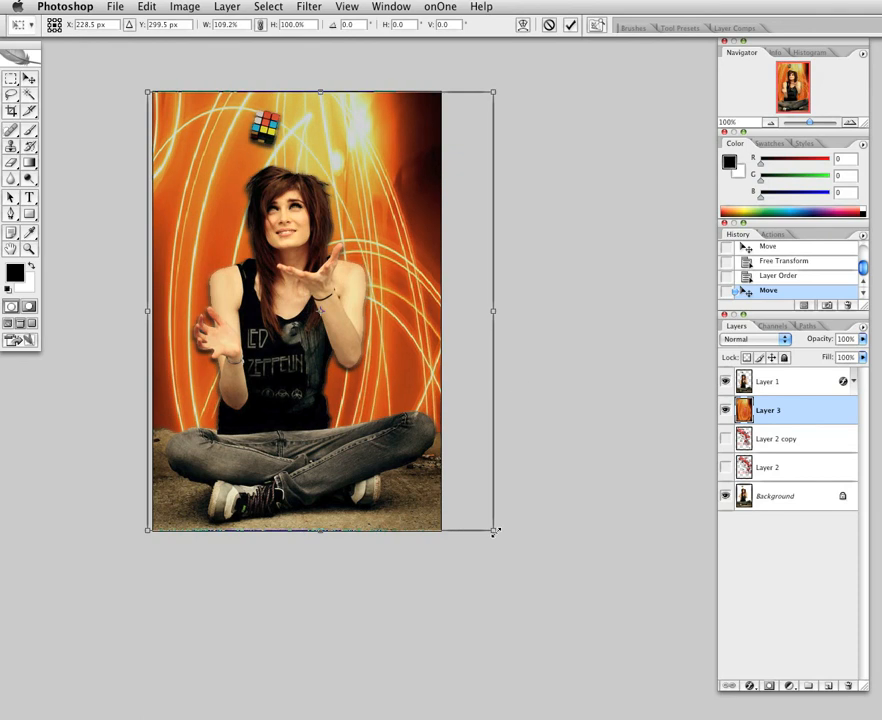
pyautogui.moveTo(496, 532); pyautogui.dragTo(445, 451)
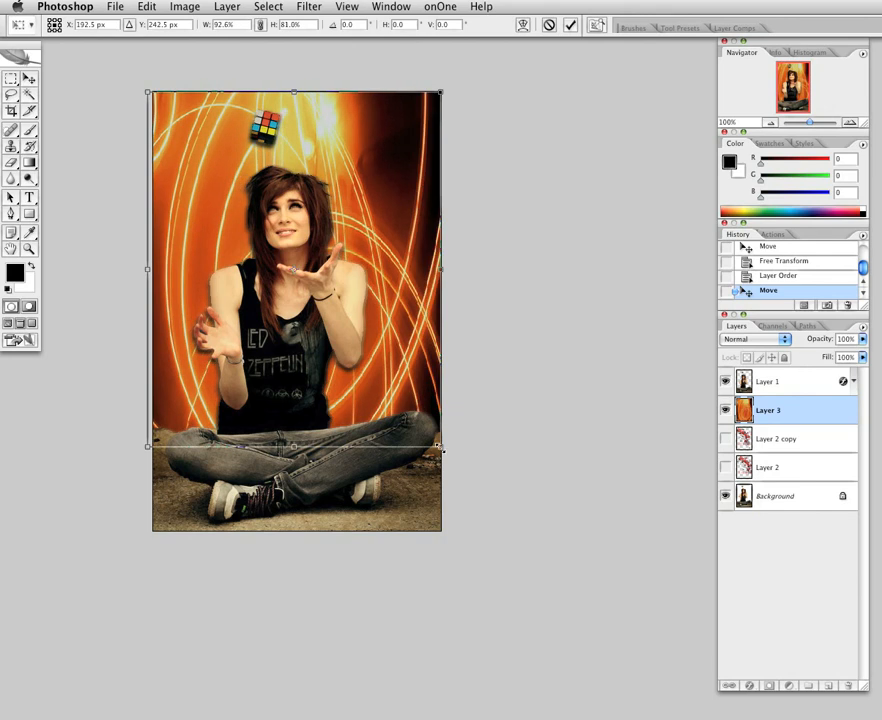
pyautogui.press('Return')
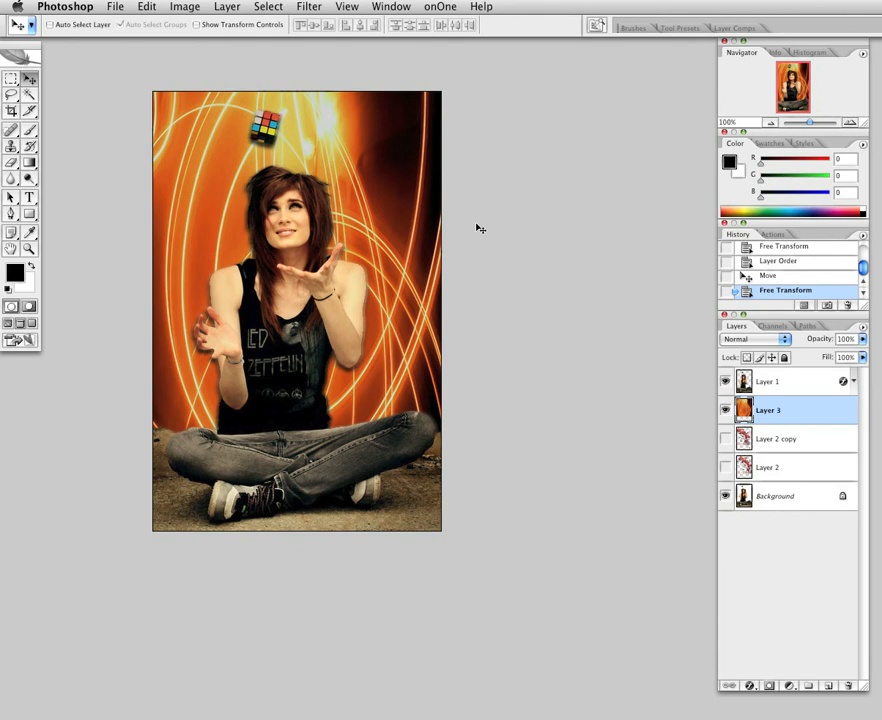
# Show Layer 2 copy and Layer 2 again and move Layer 3 beneath both leaf layers
pyautogui.click(725, 439)
pyautogui.click(726, 468)
pyautogui.moveTo(778, 413); pyautogui.dragTo(777, 470)
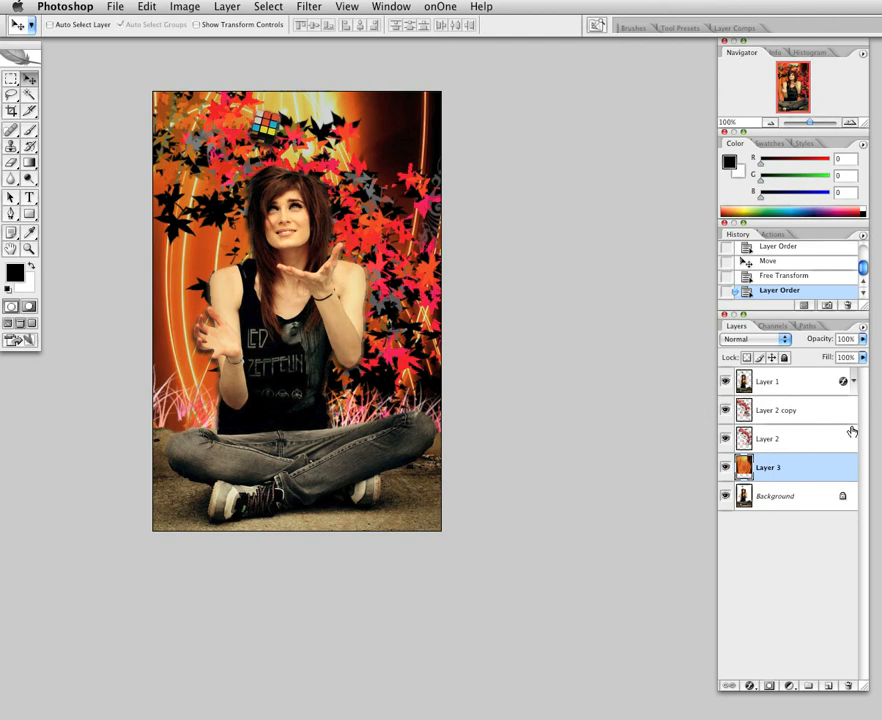
# Duplicate Layer 1 as Layer 1 copy in the same document
pyautogui.click(791, 380)
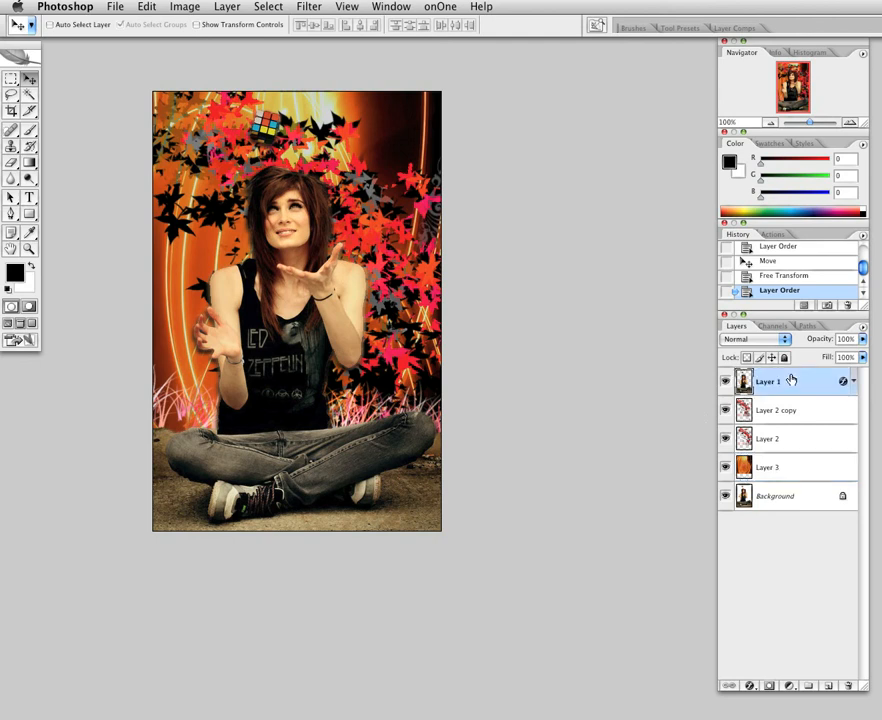
pyautogui.rightClick(792, 381)
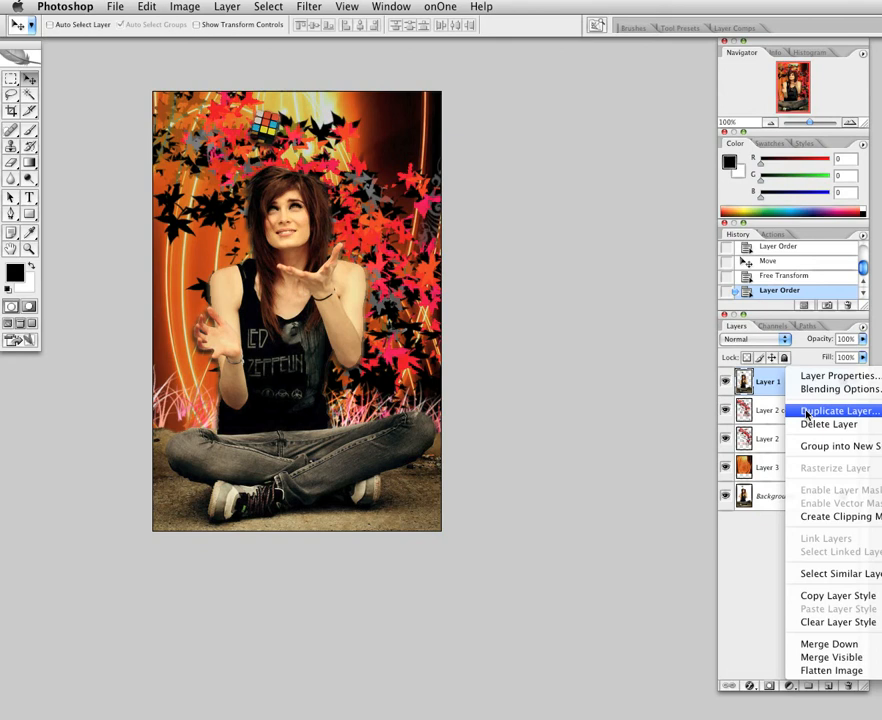
pyautogui.click(810, 418)
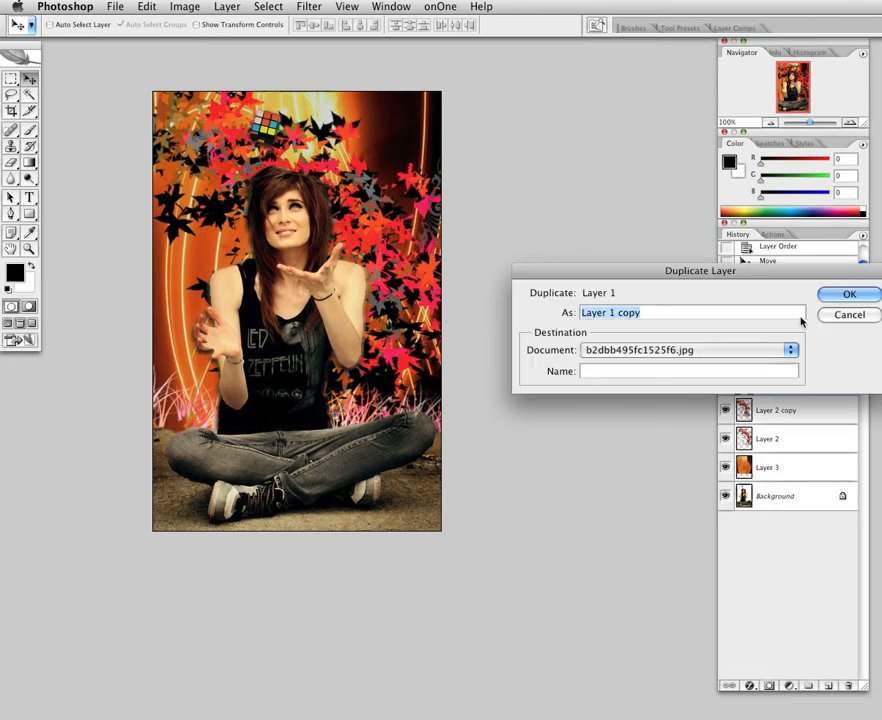
pyautogui.click(847, 295)
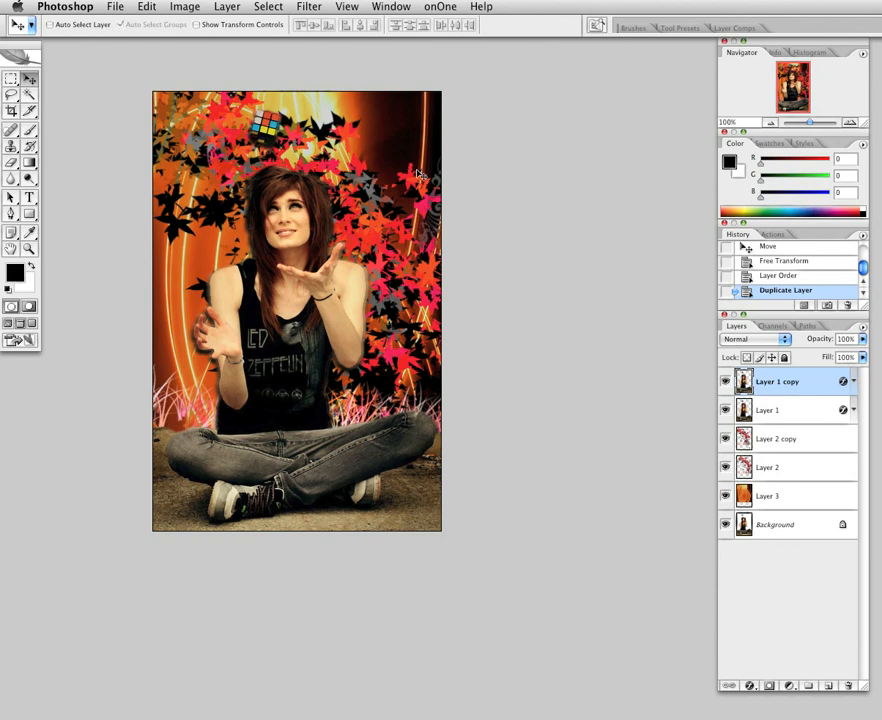
# Turn Layer 1 copy into a black silhouette with Hue/Saturation at hue +3, saturation -100 and lightness -100
pyautogui.click(303, 7)
pyautogui.click(303, 7)
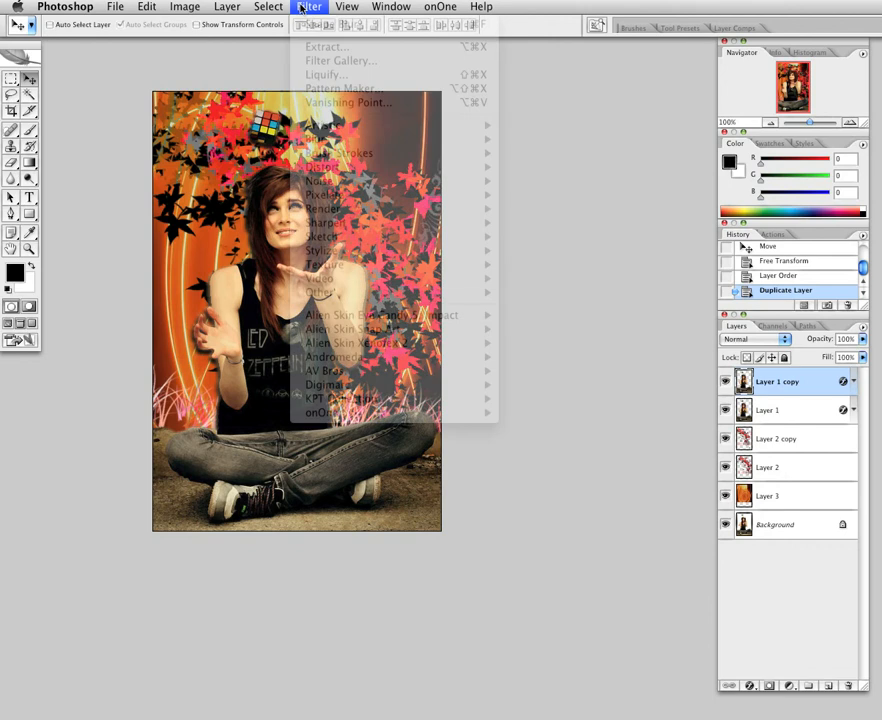
pyautogui.click(184, 7)
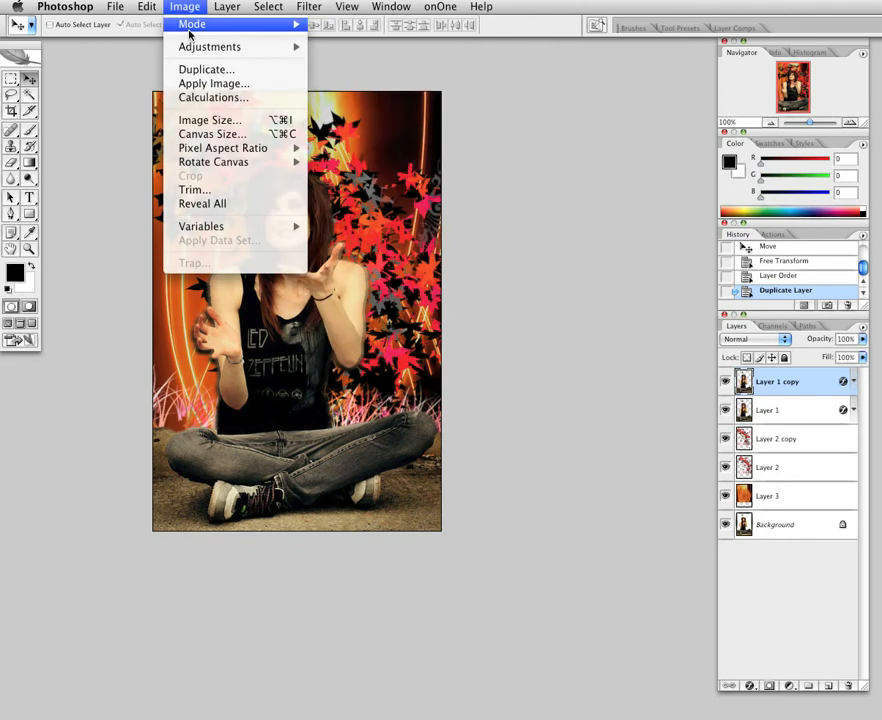
pyautogui.moveTo(210, 47)
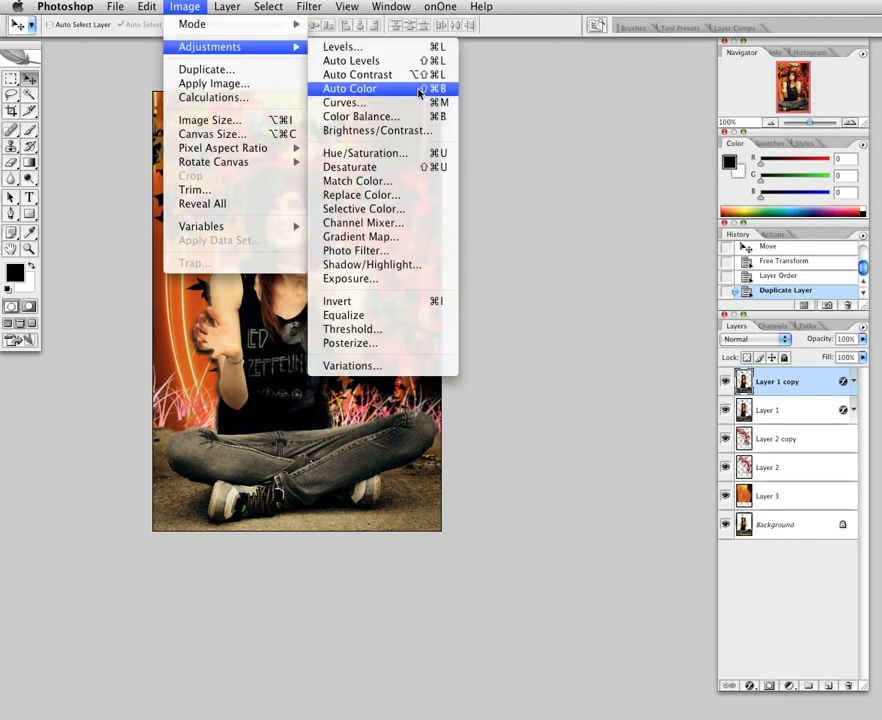
pyautogui.click(410, 160)
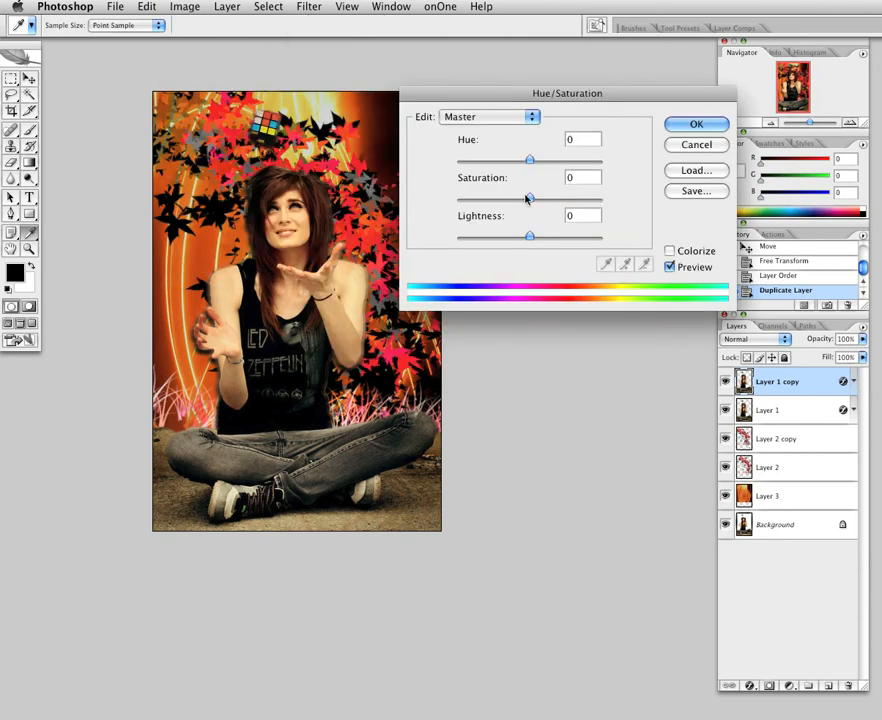
pyautogui.moveTo(527, 199); pyautogui.dragTo(455, 201)
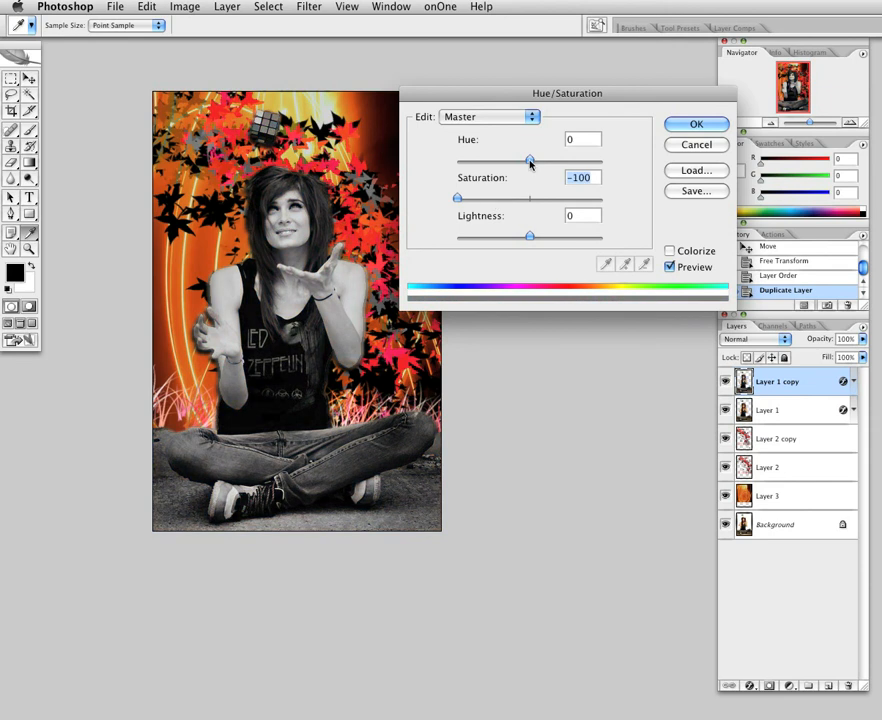
pyautogui.moveTo(530, 161); pyautogui.dragTo(455, 163)
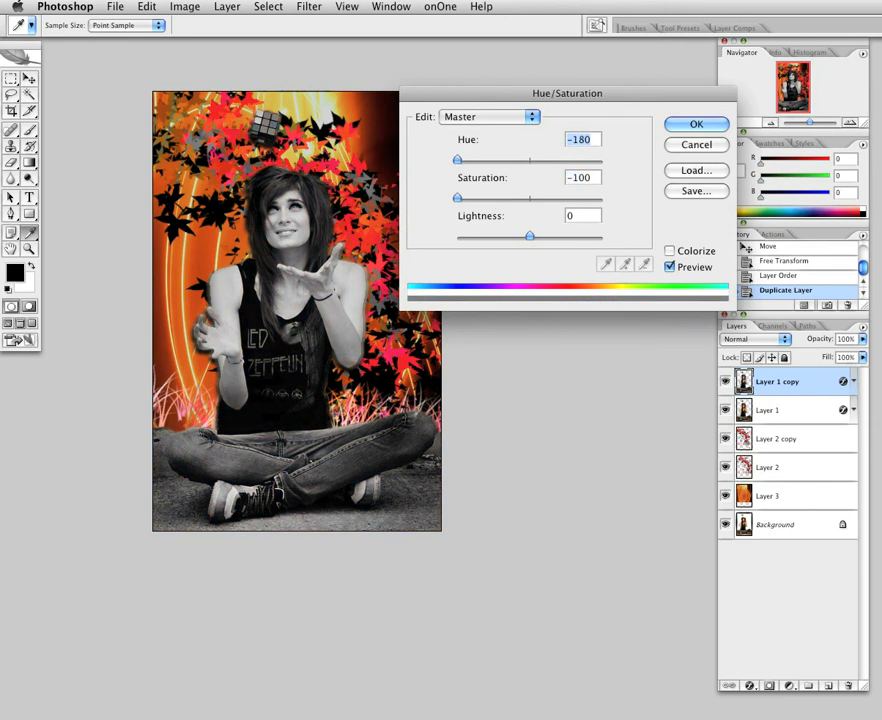
pyautogui.moveTo(456, 160); pyautogui.dragTo(532, 162)
pyautogui.moveTo(530, 236); pyautogui.dragTo(457, 238)
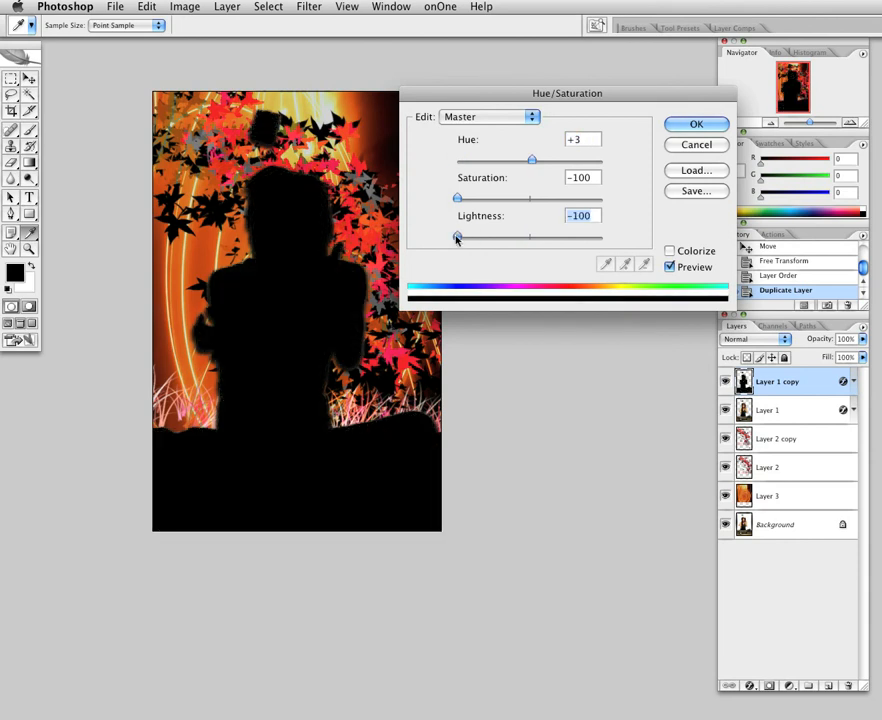
pyautogui.click(697, 125)
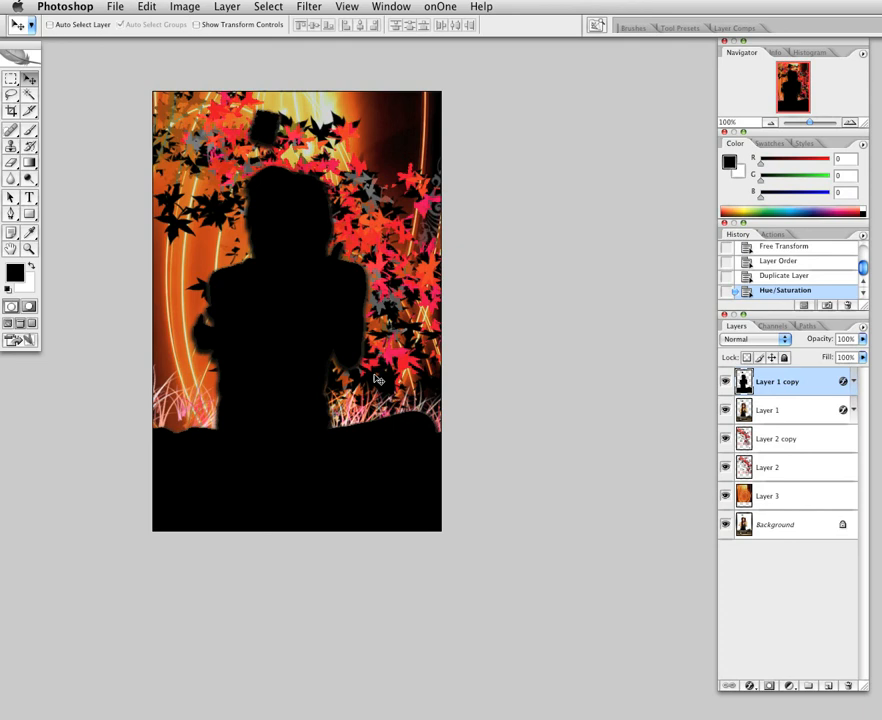
# Try the silhouette as a shadow offset to the right beneath Layer 1, and return it to the top in its original position
pyautogui.moveTo(776, 390); pyautogui.dragTo(789, 423)
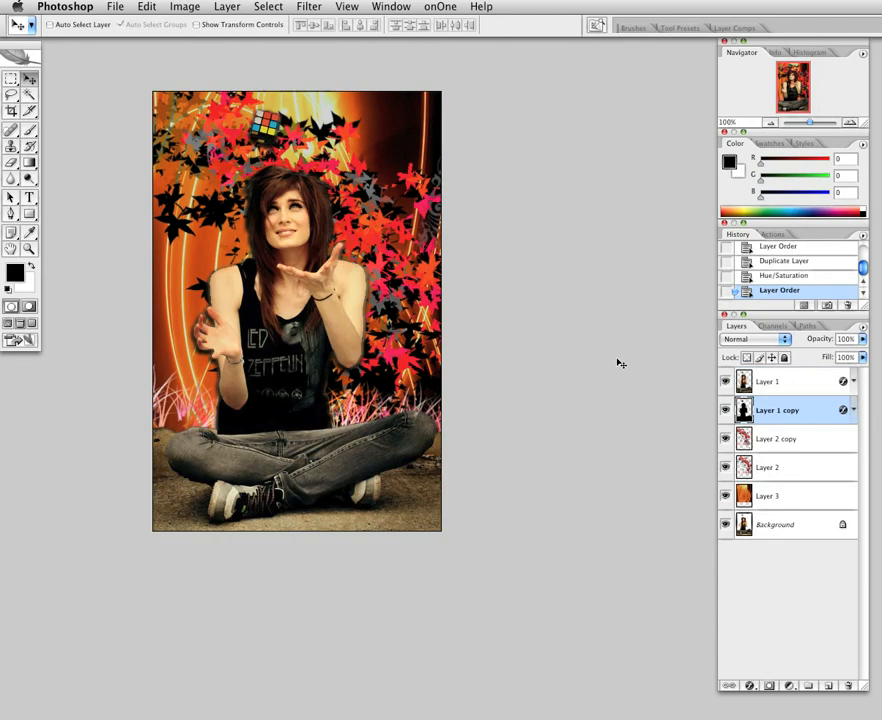
pyautogui.moveTo(322, 304); pyautogui.dragTo(240, 309)
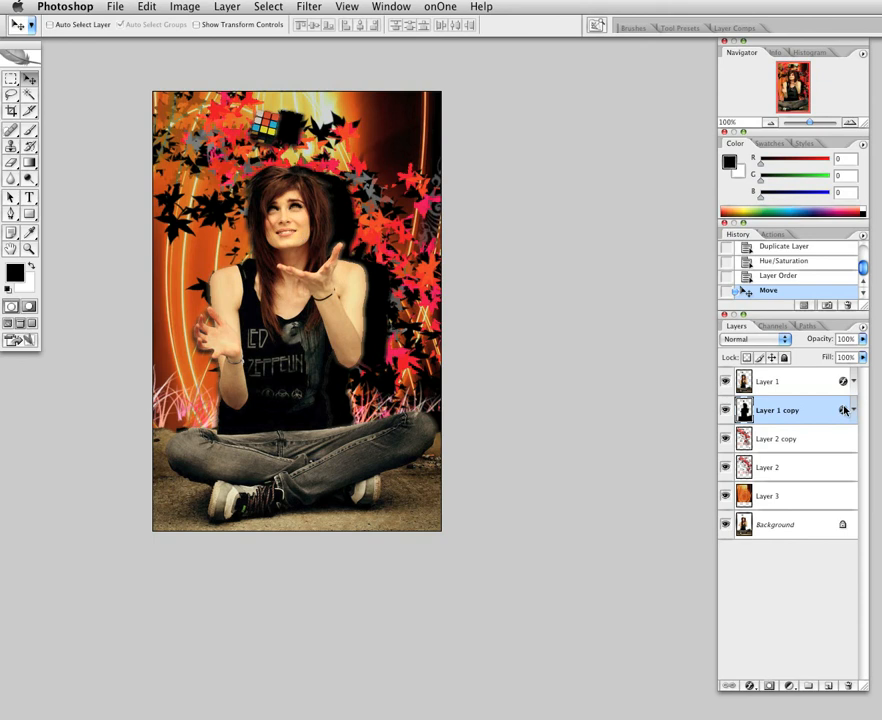
pyautogui.moveTo(843, 410); pyautogui.dragTo(809, 373)
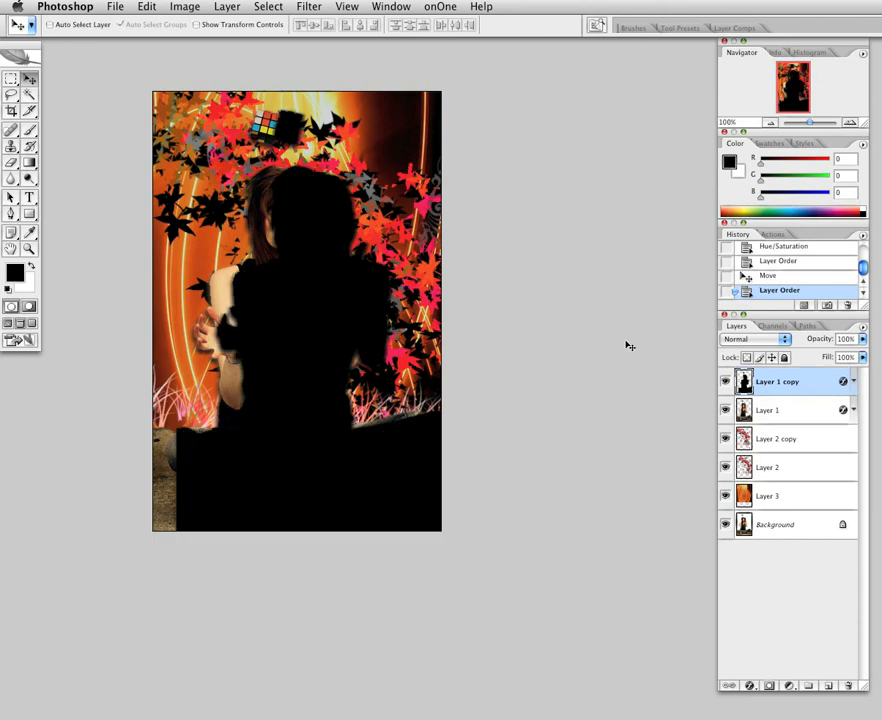
pyautogui.moveTo(346, 264); pyautogui.dragTo(328, 261)
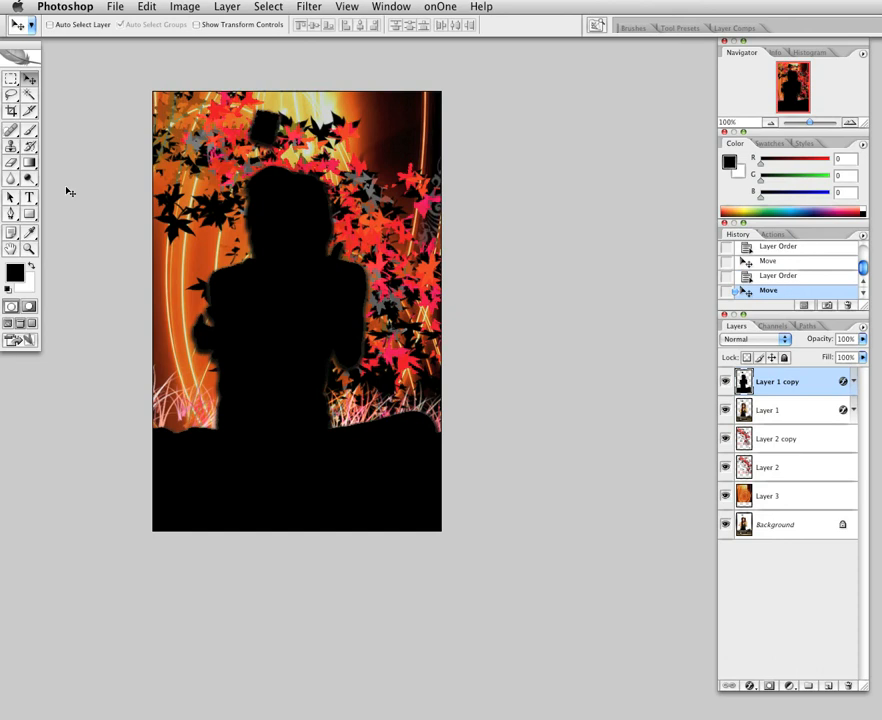
# Load the Color Harmonies 2.grd gradient set into the Gradient tool's presets
pyautogui.click(31, 163)
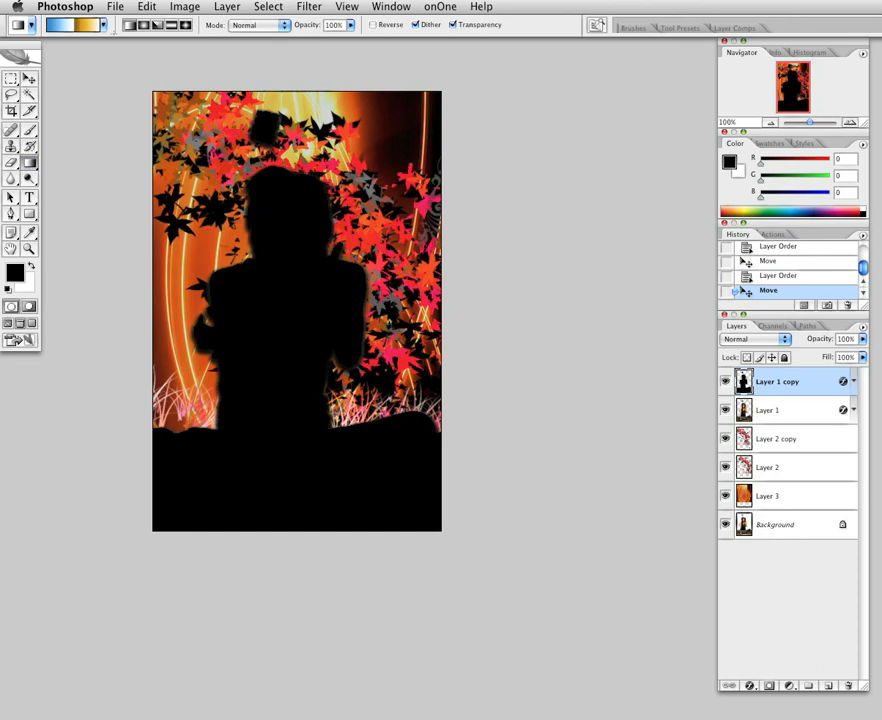
pyautogui.click(103, 26)
pyautogui.click(179, 45)
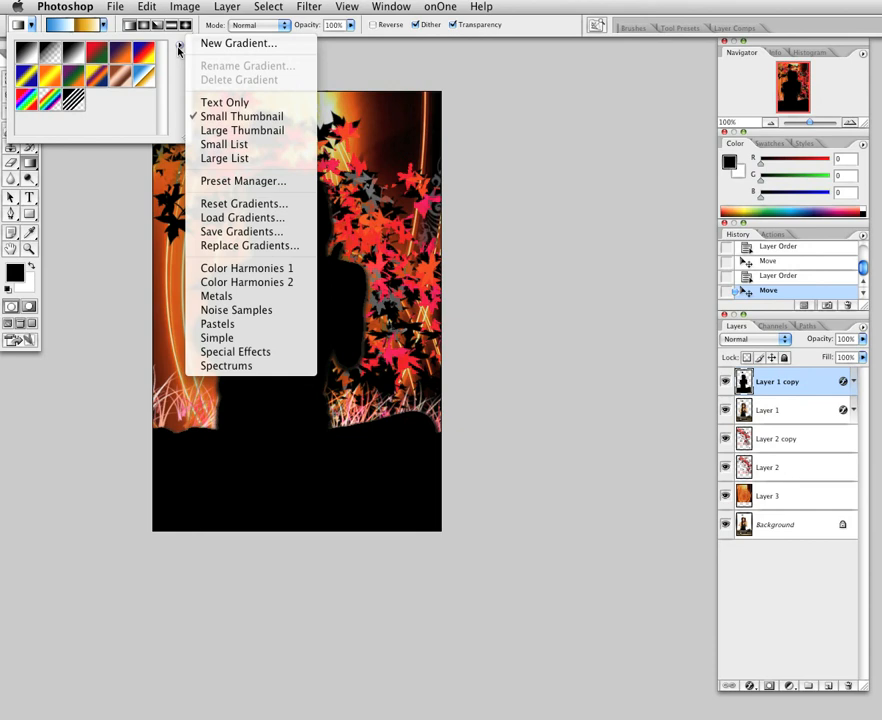
pyautogui.click(262, 219)
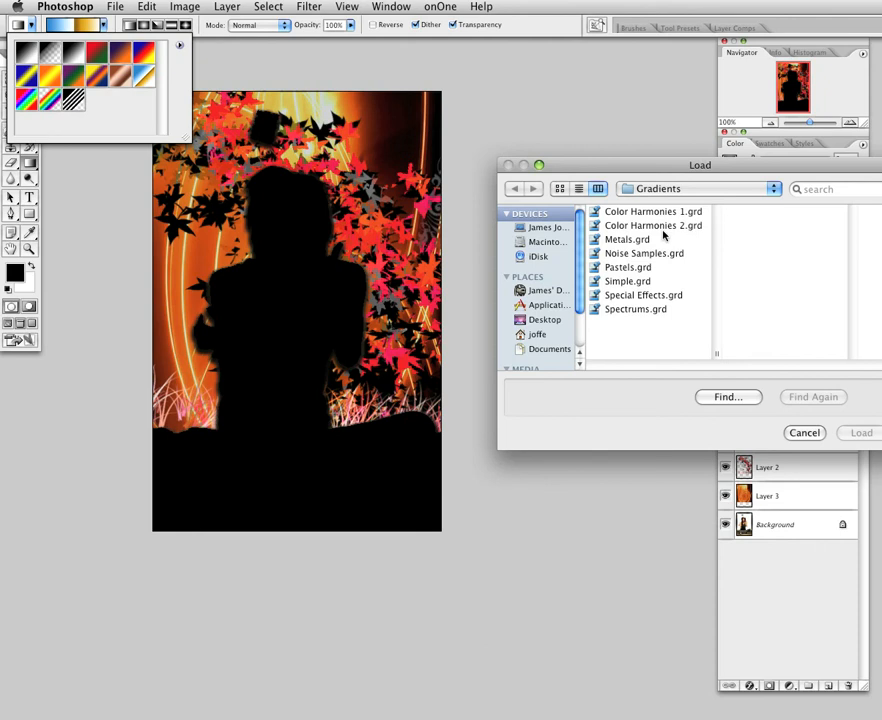
pyautogui.click(655, 226)
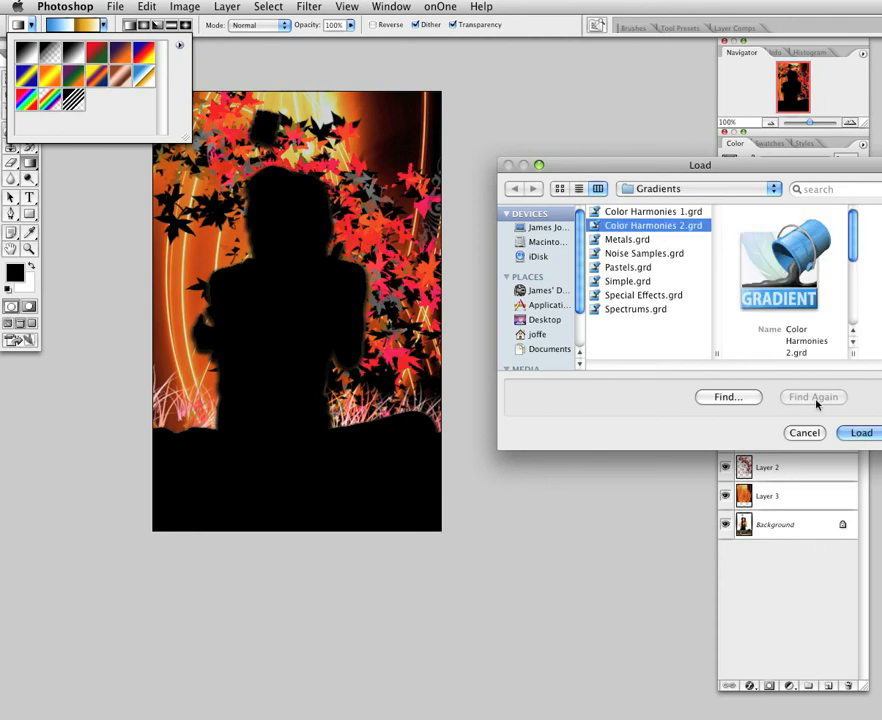
pyautogui.click(862, 433)
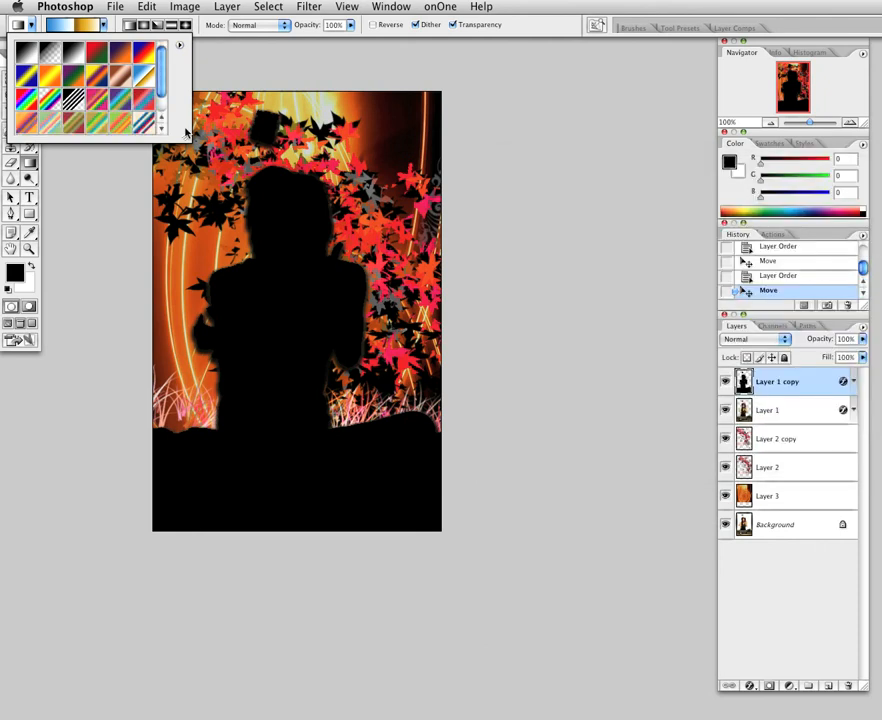
# Choose the orange, green and red multi-band gradient preset from the loaded Color Harmonies set
pyautogui.moveTo(185, 130); pyautogui.dragTo(180, 193)
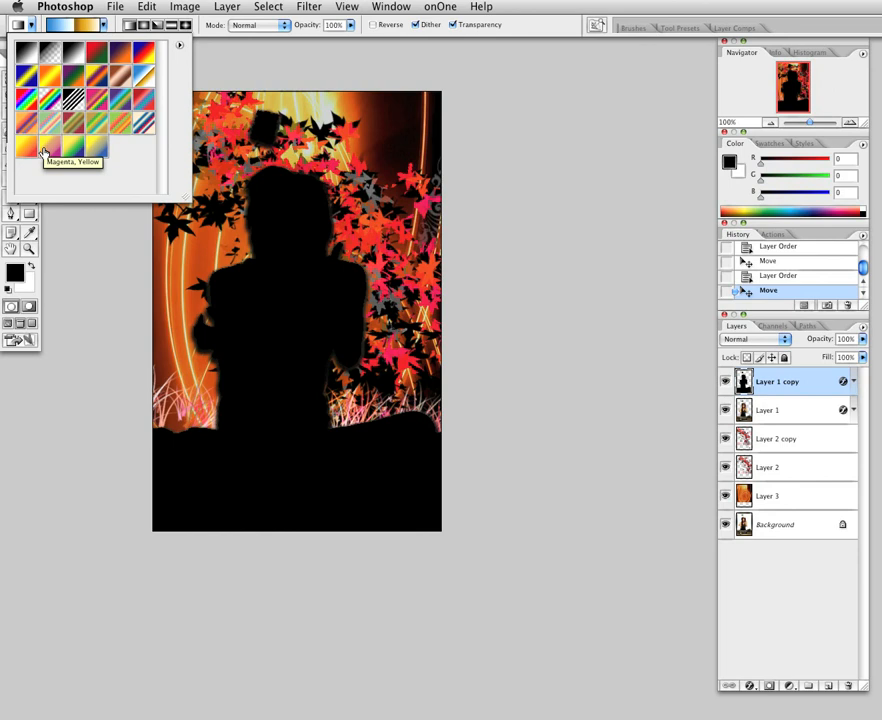
pyautogui.click(45, 152)
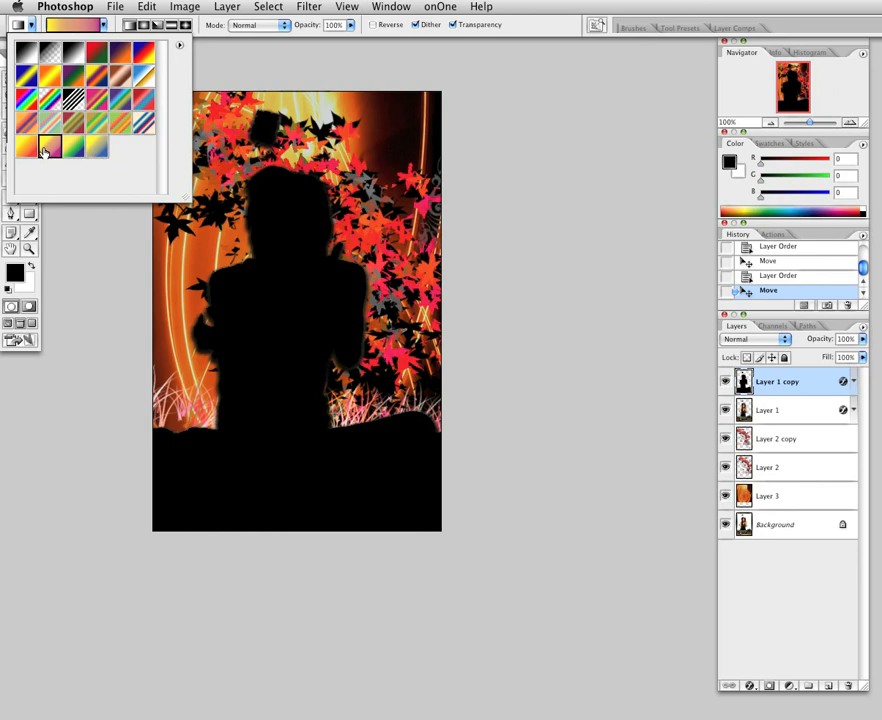
pyautogui.click(121, 125)
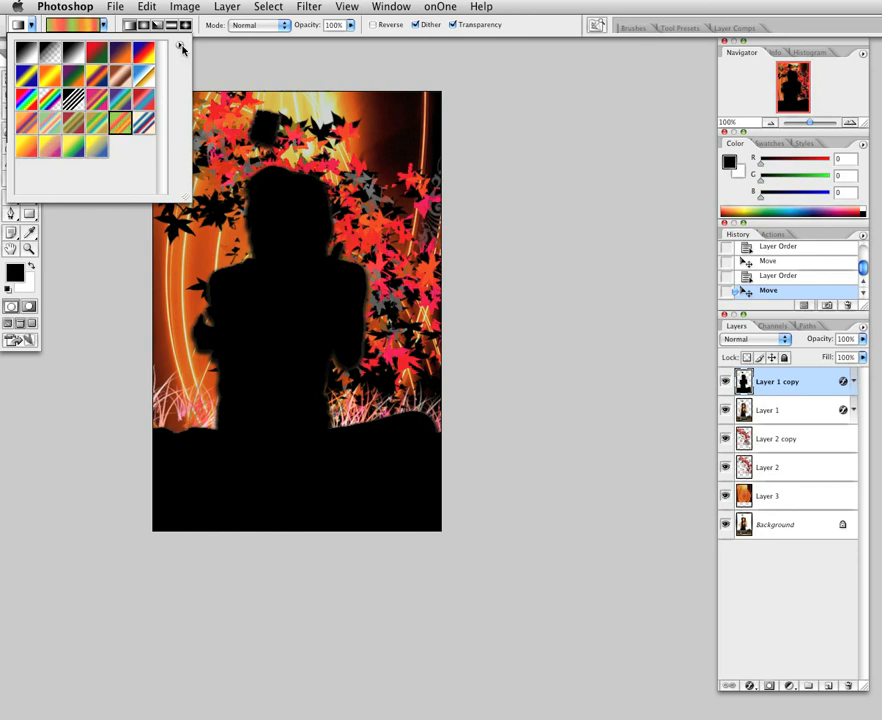
pyautogui.click(110, 27)
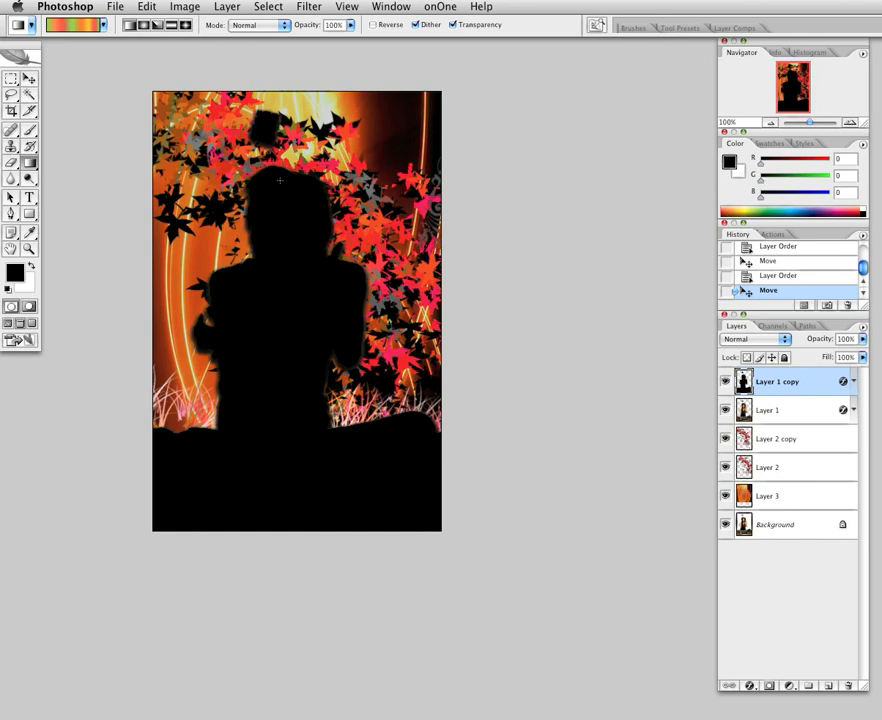
# Select the black silhouette with the Magic Wand at tolerance 32, fill it with the gradient running horizontally across the figure, and deselect
pyautogui.click(29, 94)
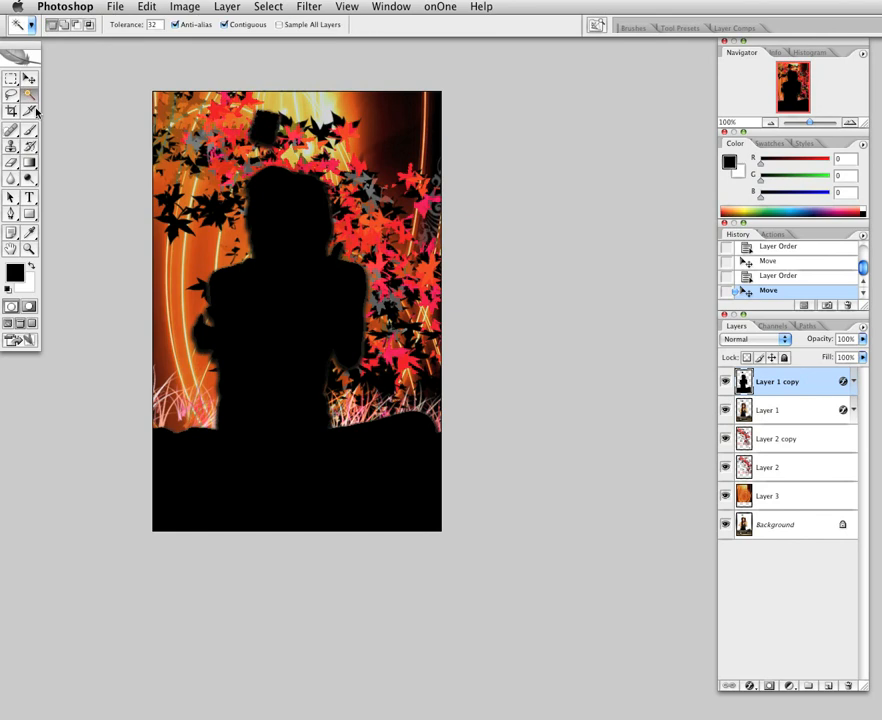
pyautogui.click(270, 324)
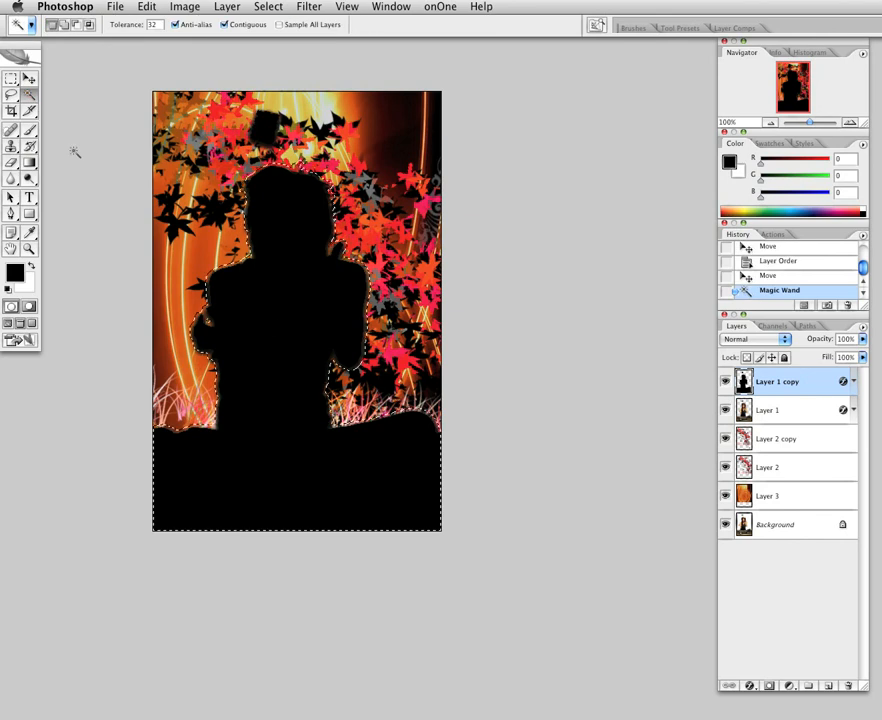
pyautogui.press('g')
pyautogui.moveTo(299, 227); pyautogui.dragTo(337, 477)
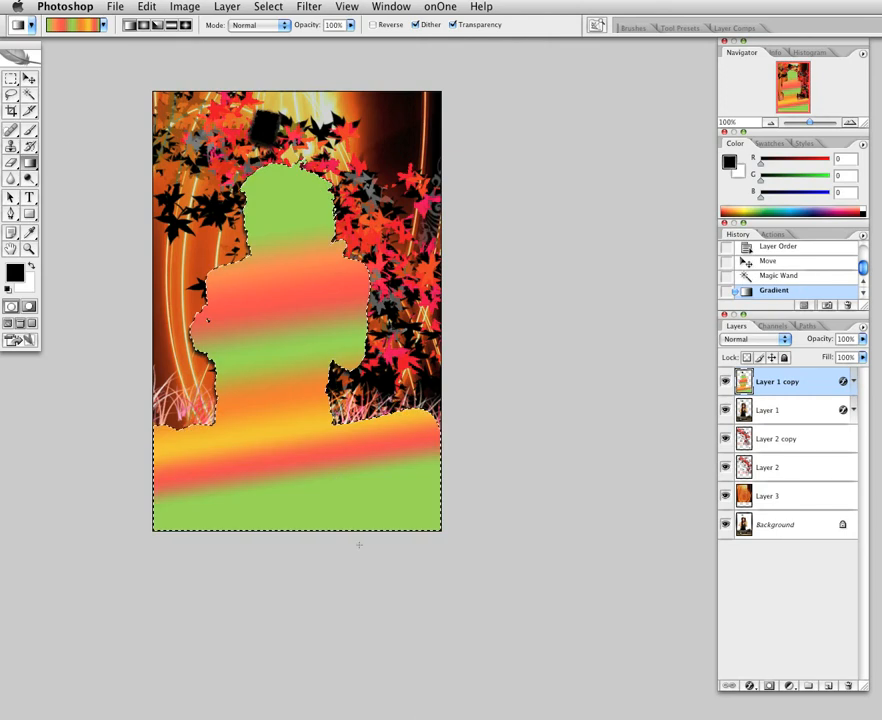
pyautogui.moveTo(359, 544); pyautogui.dragTo(273, 195)
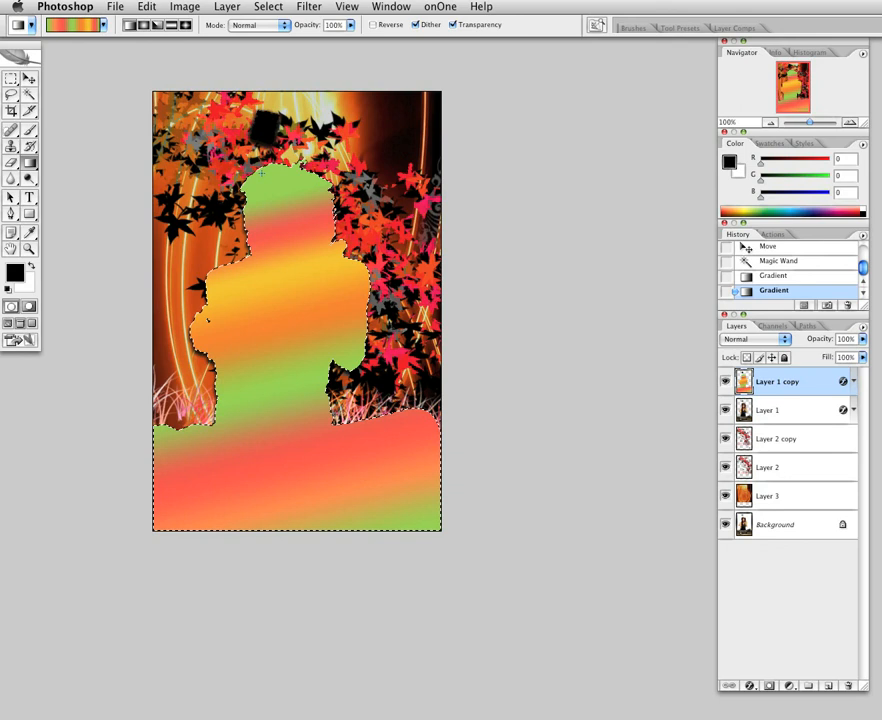
pyautogui.moveTo(150, 248); pyautogui.dragTo(529, 245)
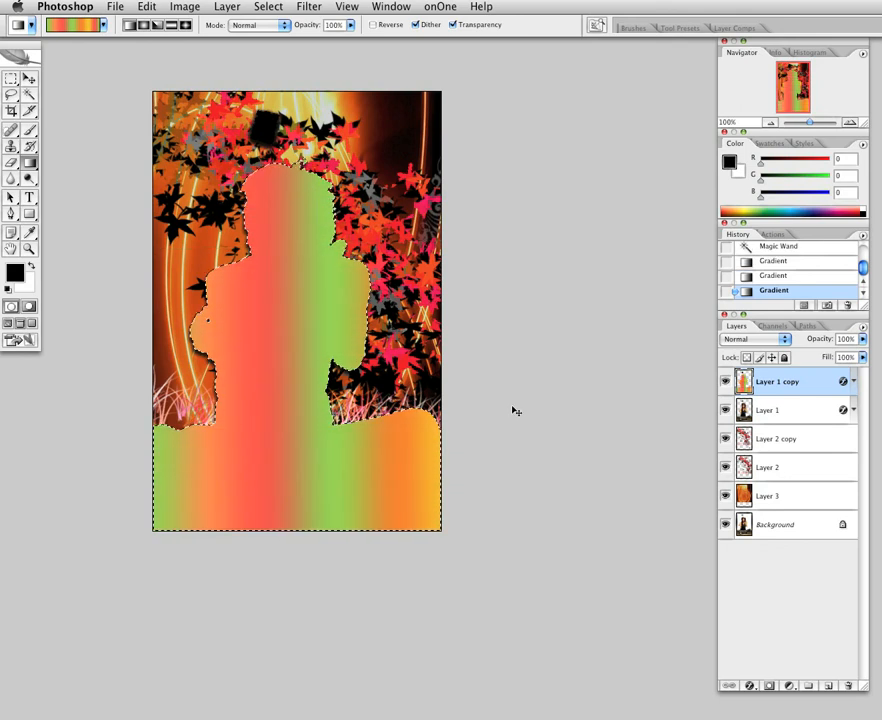
pyautogui.press('super+d')
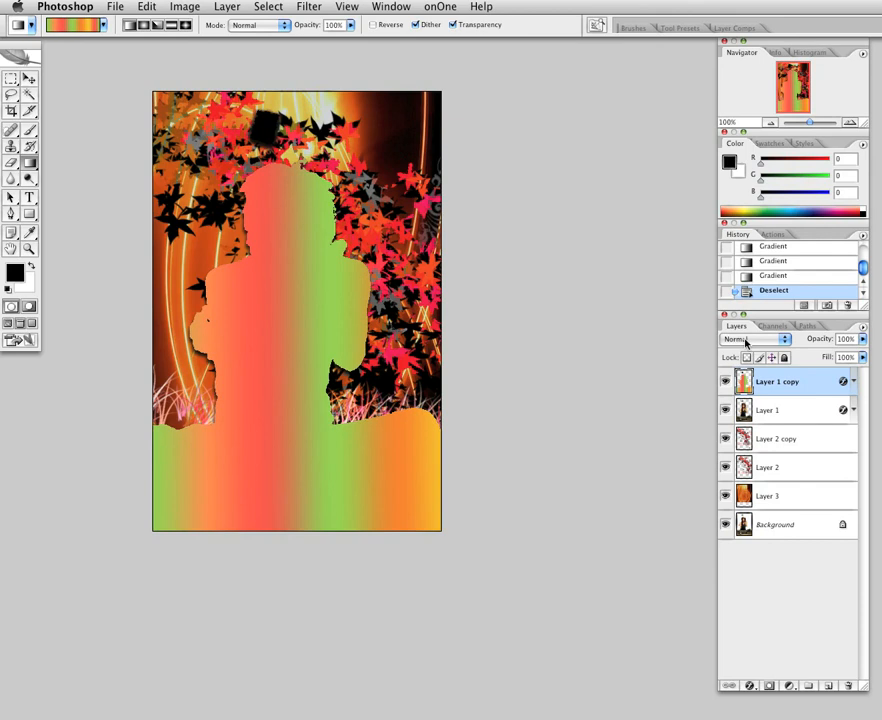
# Try the Darken, Multiply, Color Burn and Linear Burn blending modes on Layer 1 copy
pyautogui.click(753, 340)
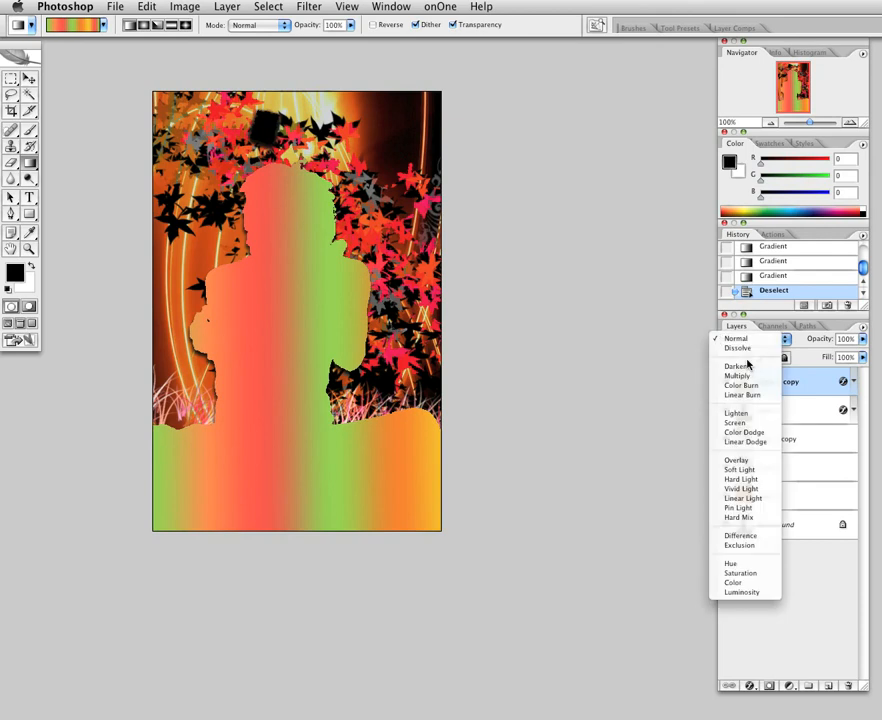
pyautogui.click(738, 366)
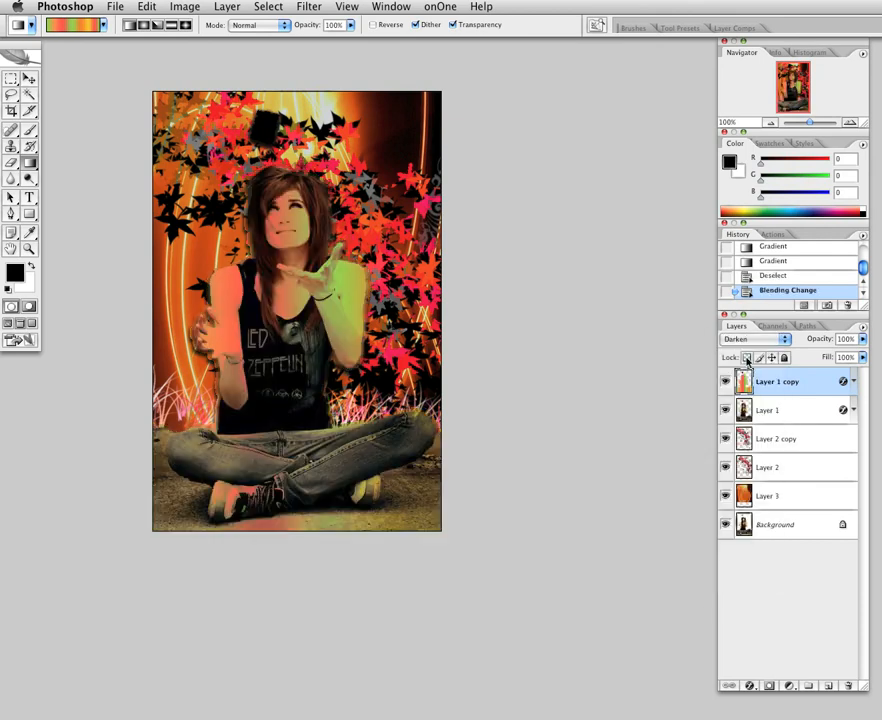
pyautogui.click(751, 340)
pyautogui.click(751, 347)
pyautogui.click(762, 341)
pyautogui.click(762, 348)
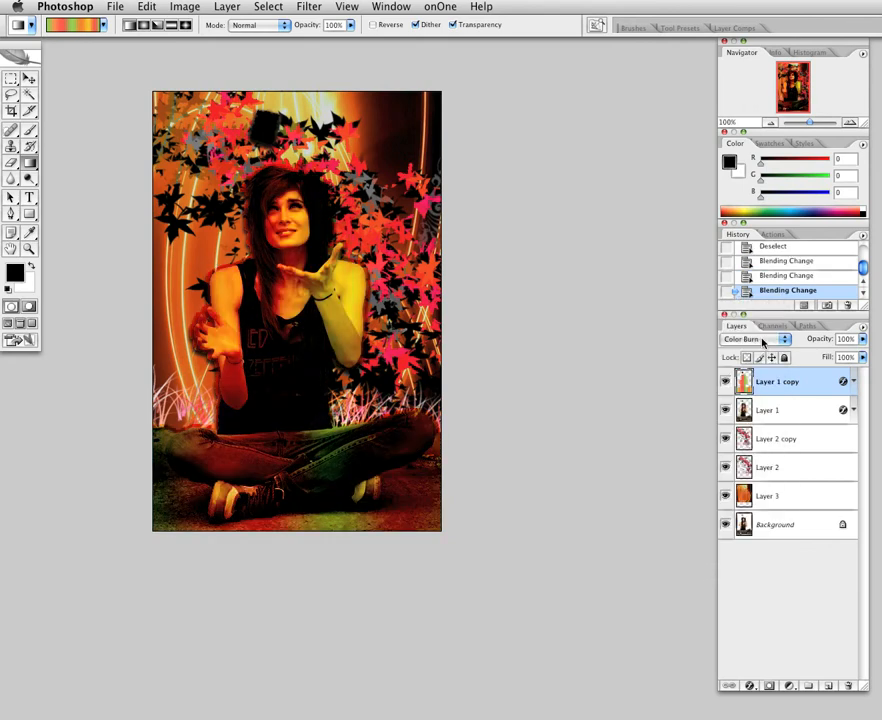
pyautogui.click(762, 341)
pyautogui.click(762, 348)
# Try the Lighten, Color Dodge and Linear Dodge blending modes on Layer 1 copy
pyautogui.click(763, 342)
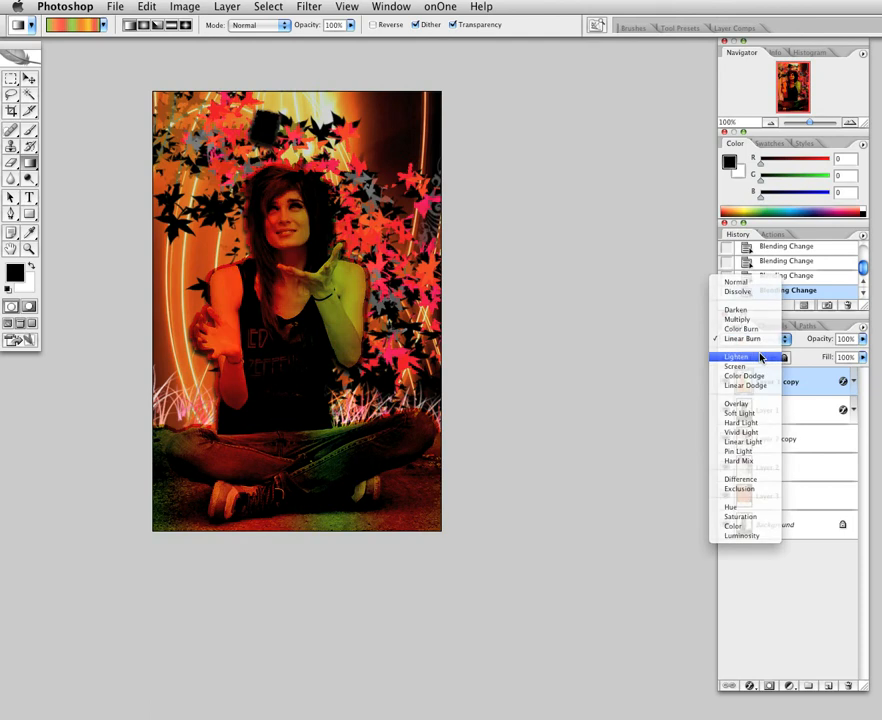
pyautogui.click(761, 357)
pyautogui.click(761, 342)
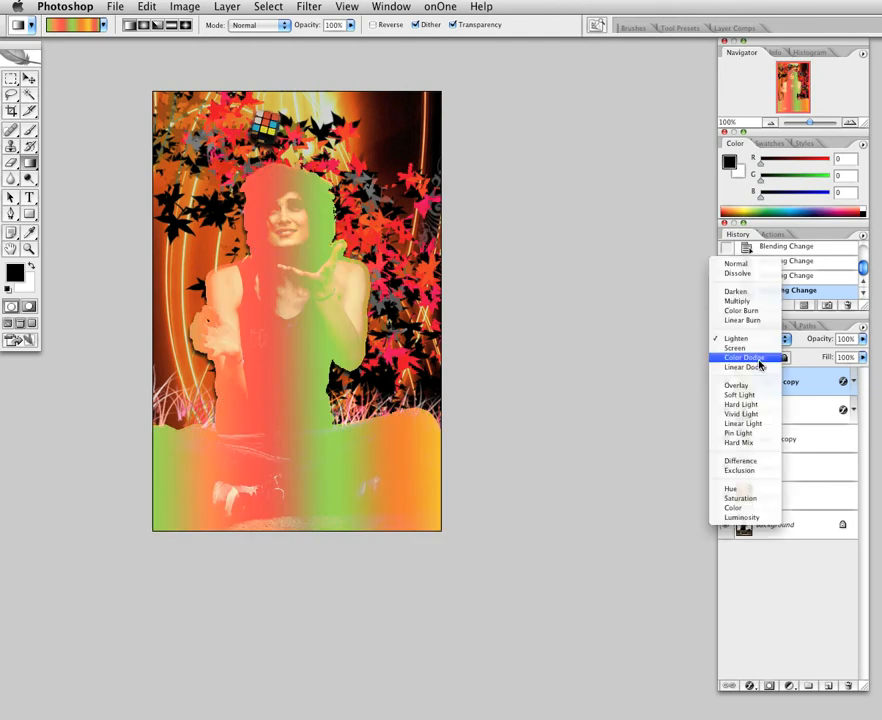
pyautogui.click(760, 358)
pyautogui.click(762, 341)
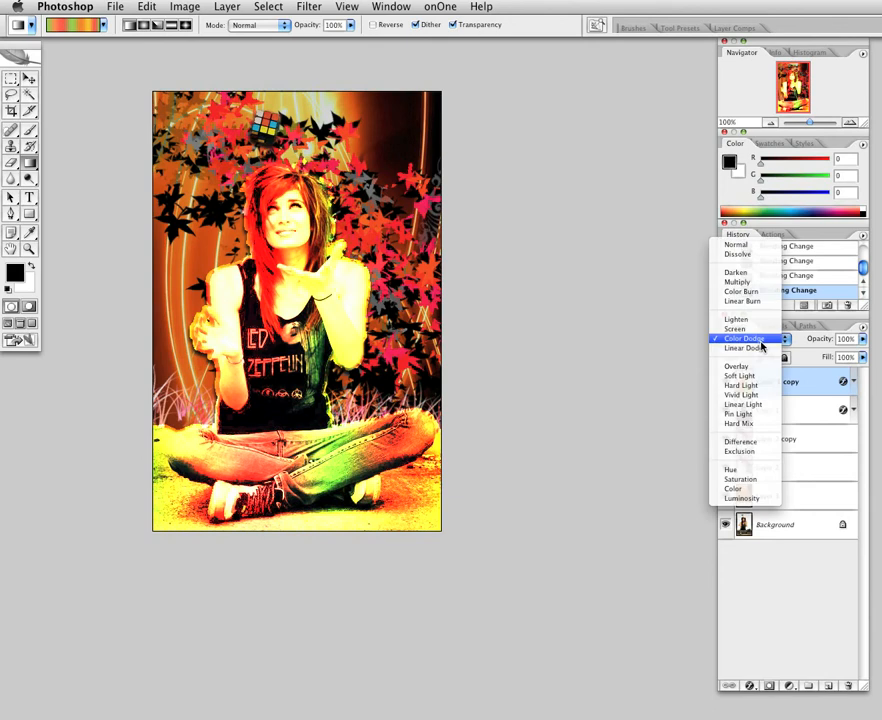
pyautogui.click(761, 349)
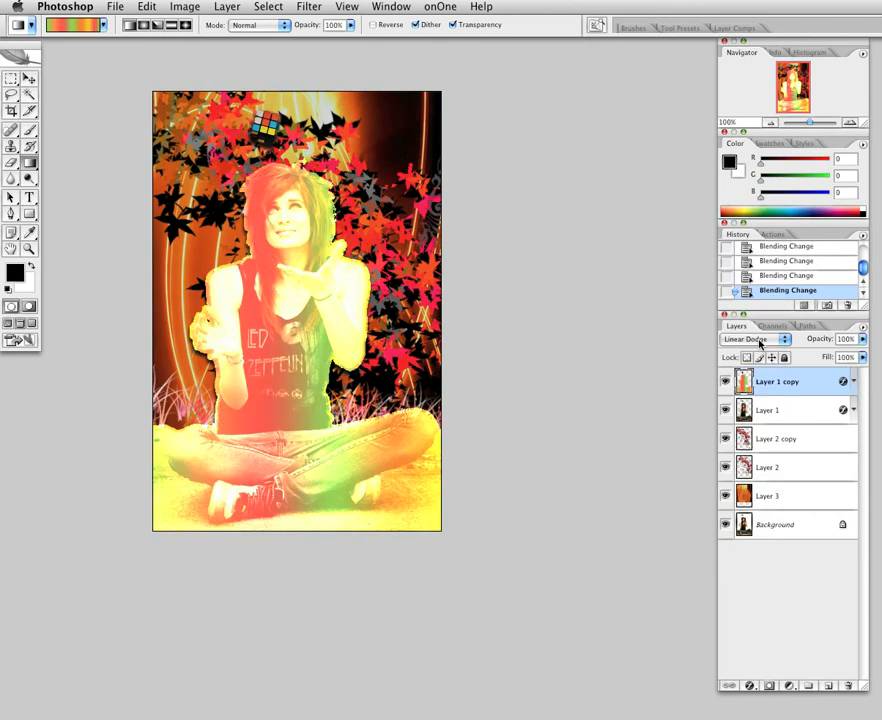
# Try the Overlay, Hard Light, Vivid Light, Linear Light, Hard Mix and Difference blending modes on Layer 1 copy
pyautogui.press('Down')
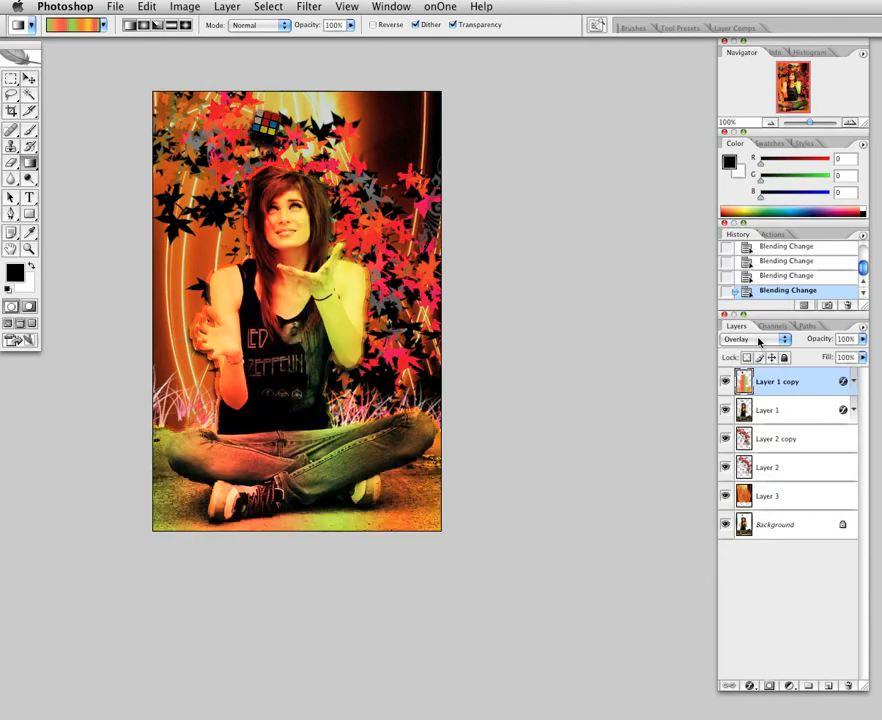
pyautogui.click(758, 341)
pyautogui.click(759, 340)
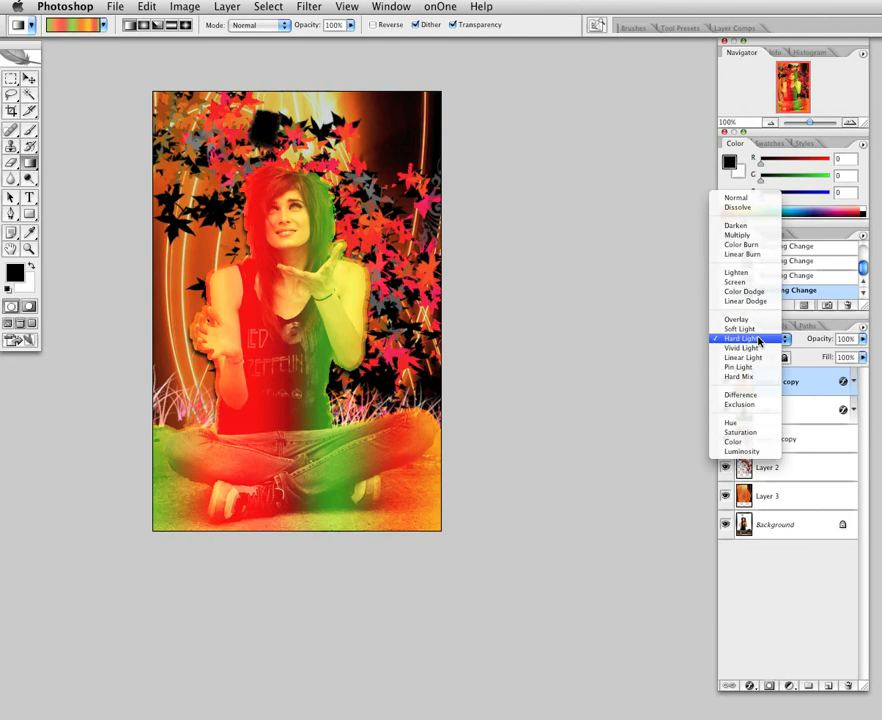
pyautogui.click(758, 340)
pyautogui.click(757, 341)
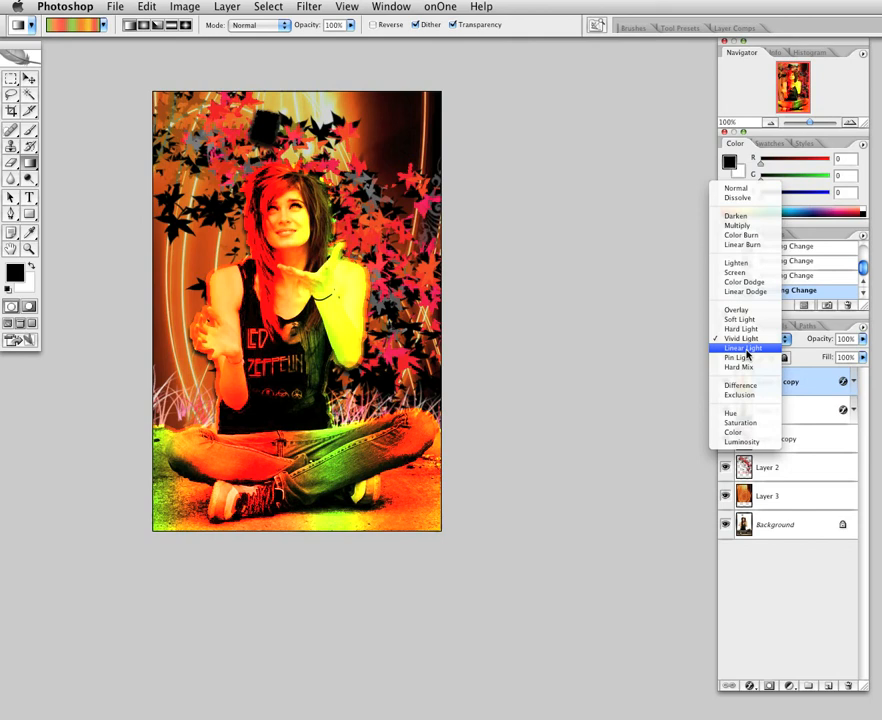
pyautogui.click(748, 348)
pyautogui.click(749, 340)
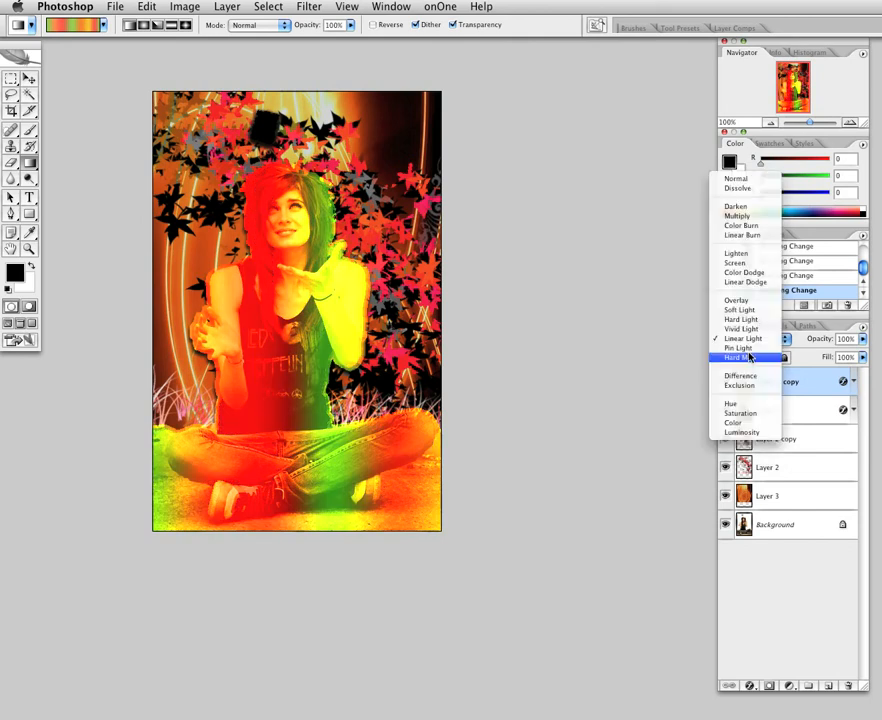
pyautogui.click(749, 357)
pyautogui.click(749, 340)
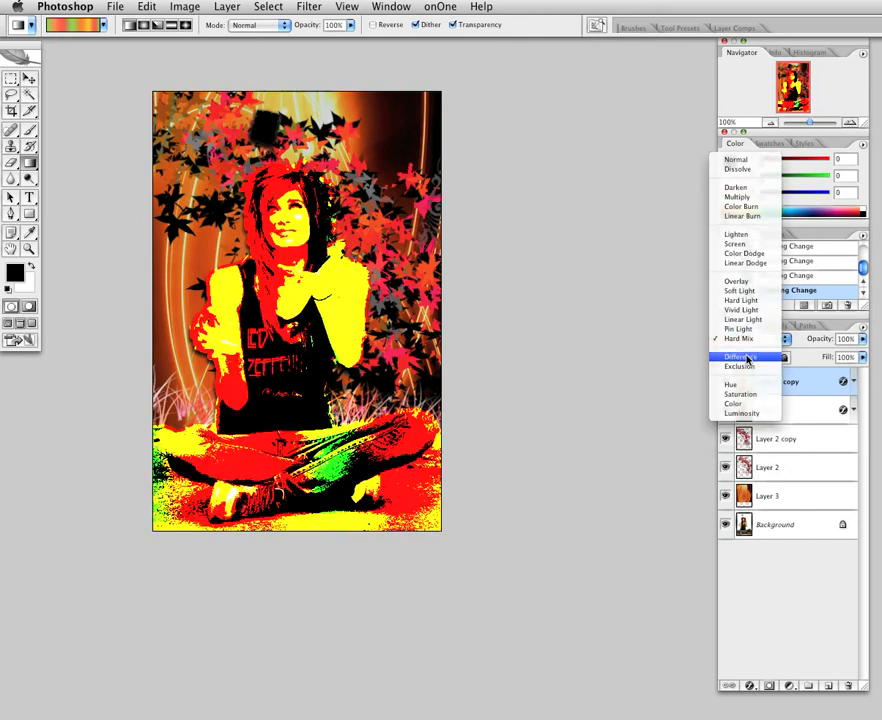
pyautogui.click(748, 357)
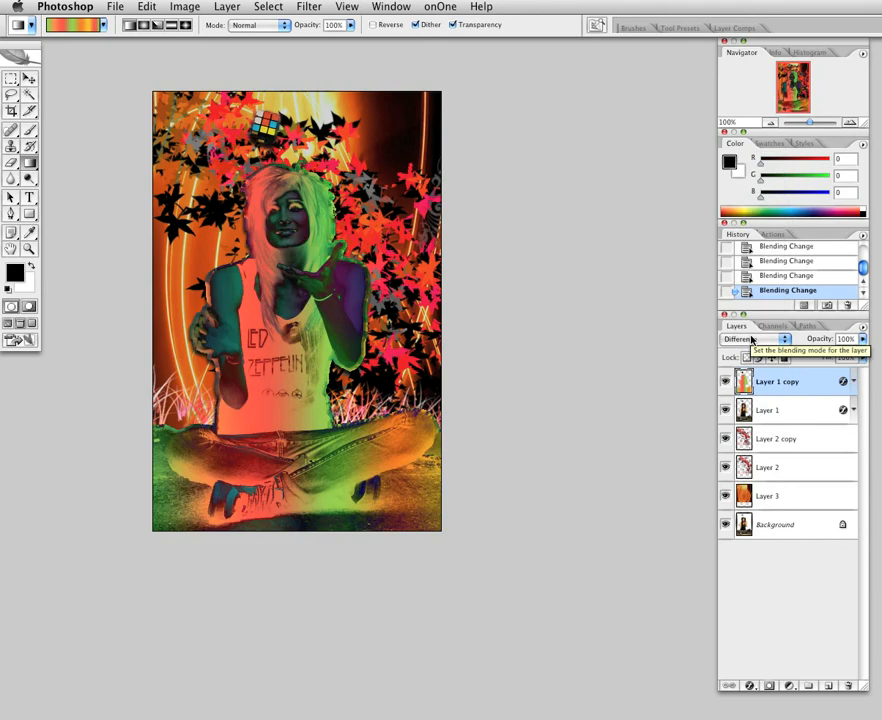
# Lower the opacity of the gradient-filled Layer 1 copy to 81%
pyautogui.click(864, 339)
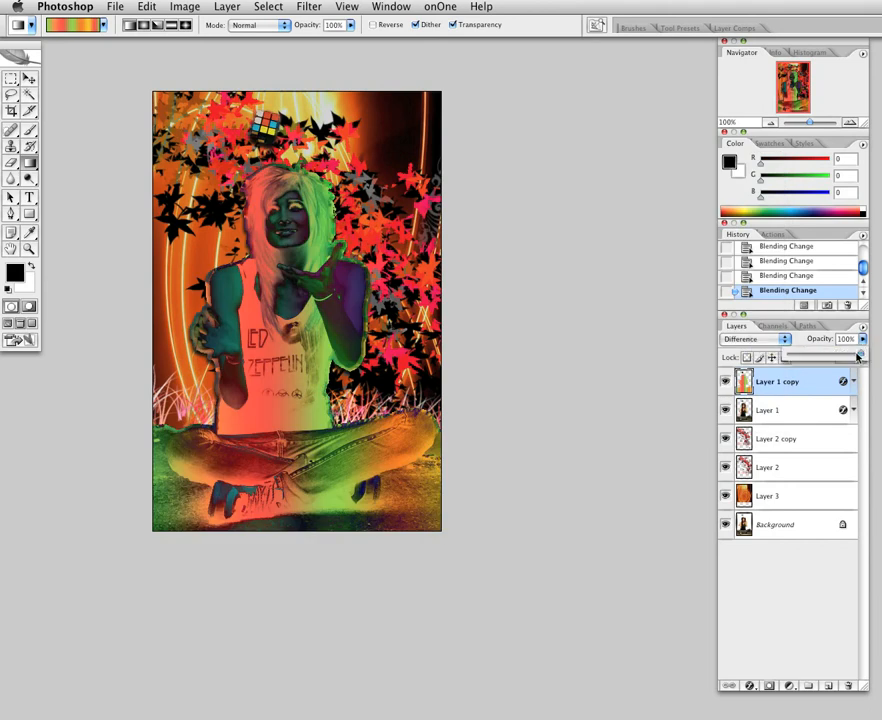
pyautogui.moveTo(858, 357)
pyautogui.mouseDown()
pyautogui.moveTo(807, 361)
pyautogui.moveTo(849, 359)
pyautogui.mouseUp()
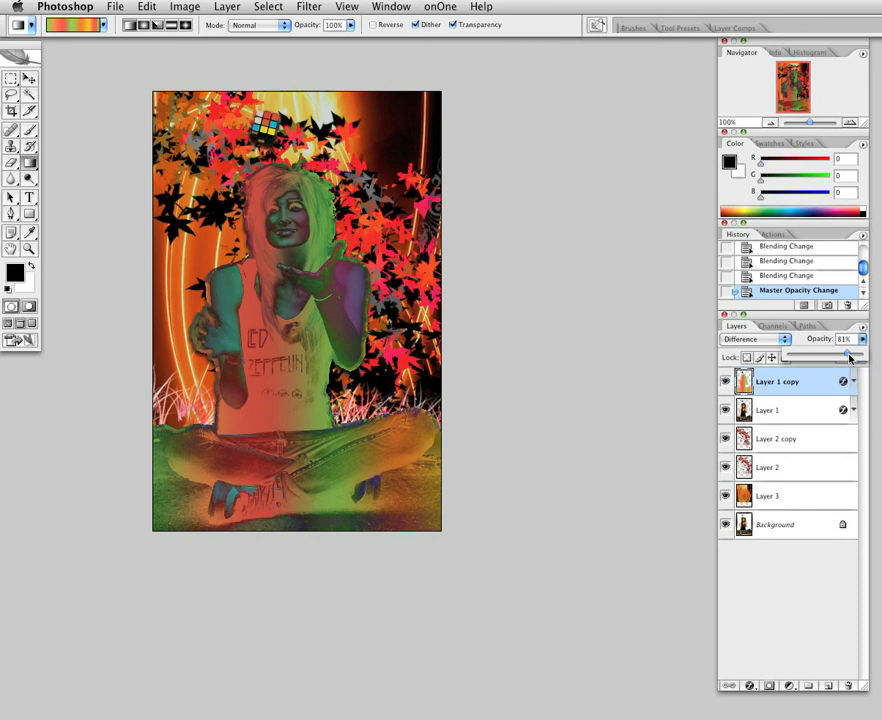
pyautogui.click(647, 428)
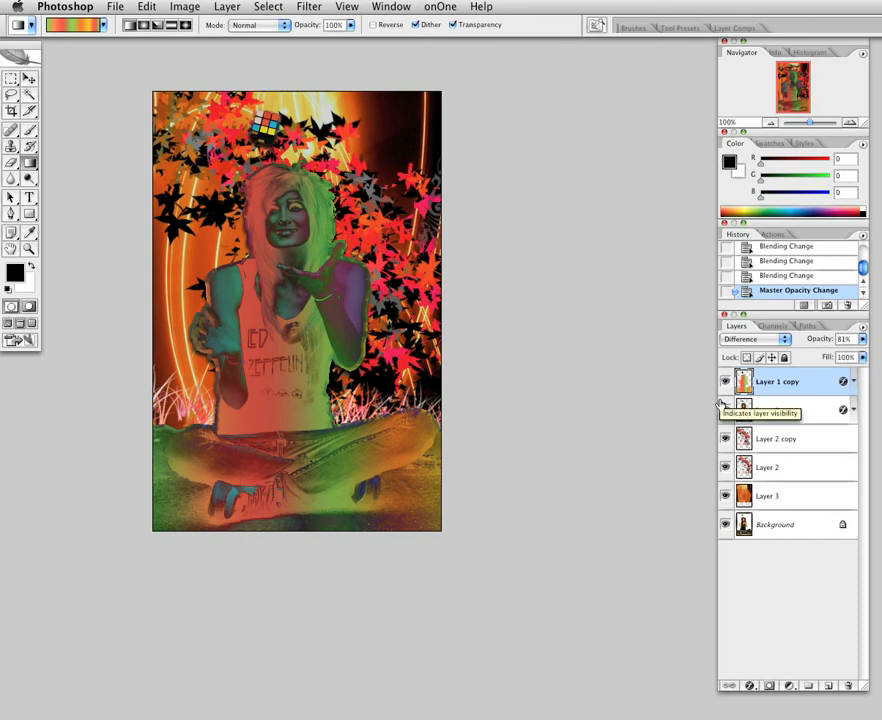
# Try the Exclusion, Saturation, Hue, Color and Luminosity blending modes on Layer 1 copy at the reduced opacity
pyautogui.click(784, 341)
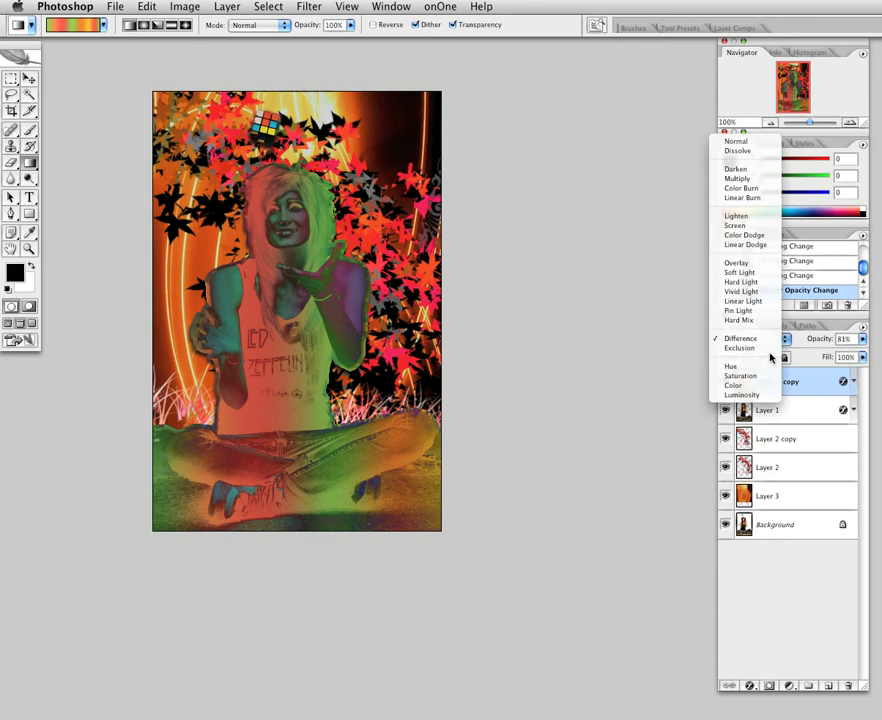
pyautogui.click(769, 347)
pyautogui.click(768, 341)
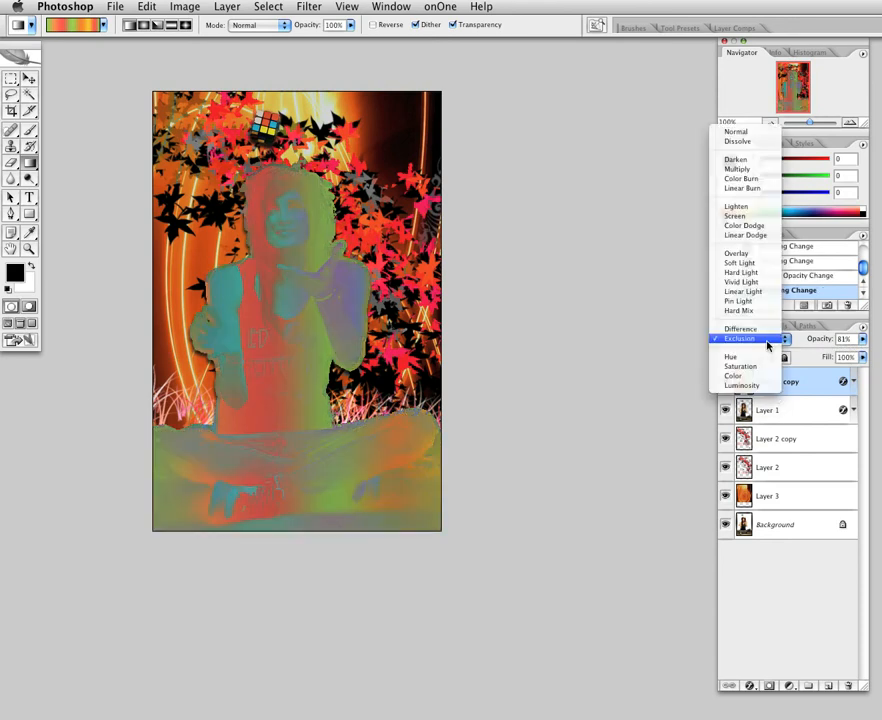
pyautogui.click(764, 366)
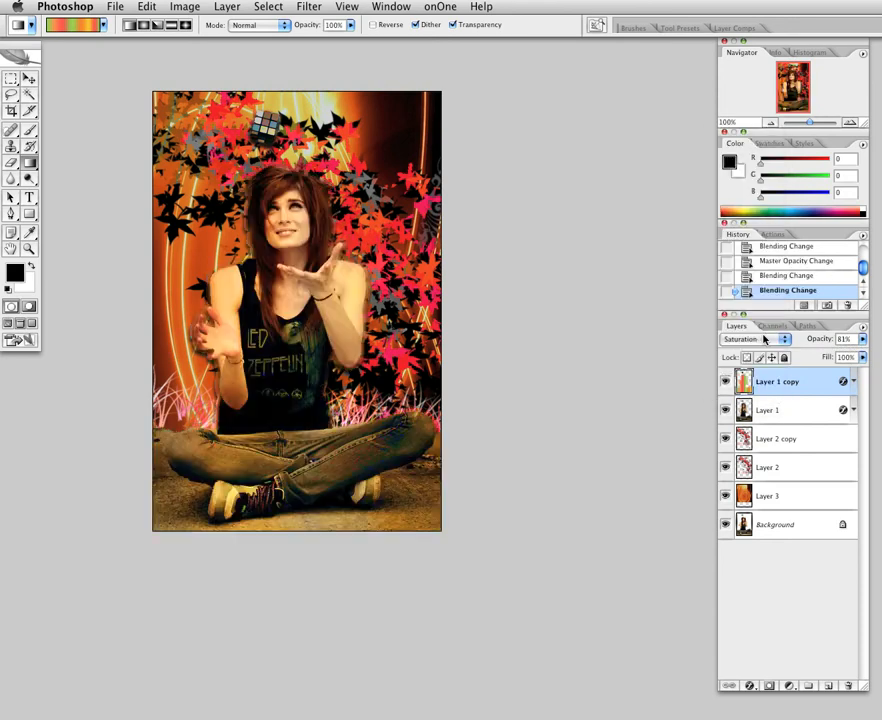
pyautogui.click(765, 340)
pyautogui.click(760, 329)
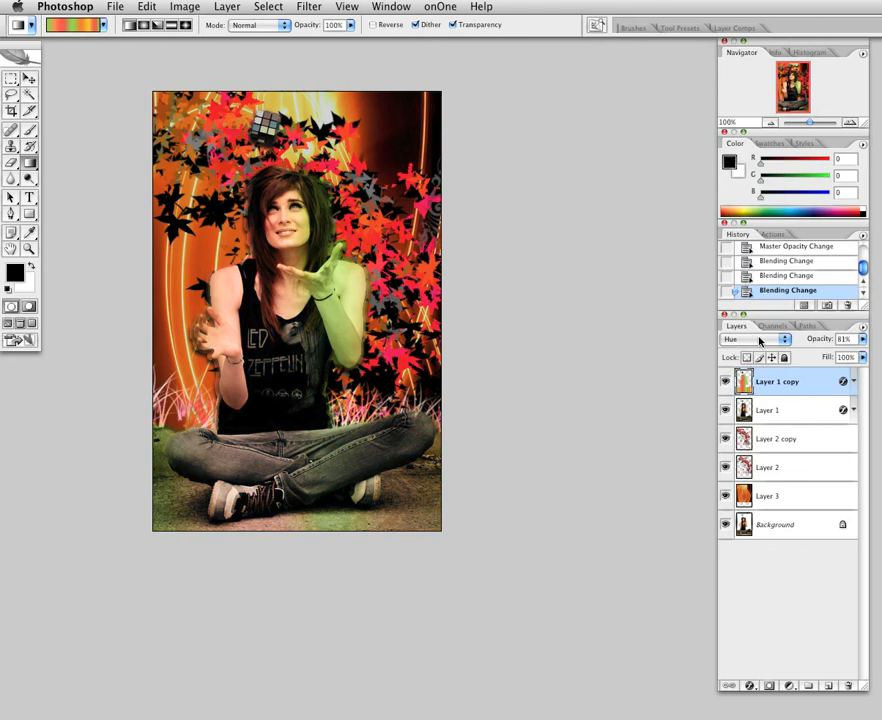
pyautogui.click(759, 341)
pyautogui.click(759, 358)
pyautogui.click(762, 341)
pyautogui.click(762, 348)
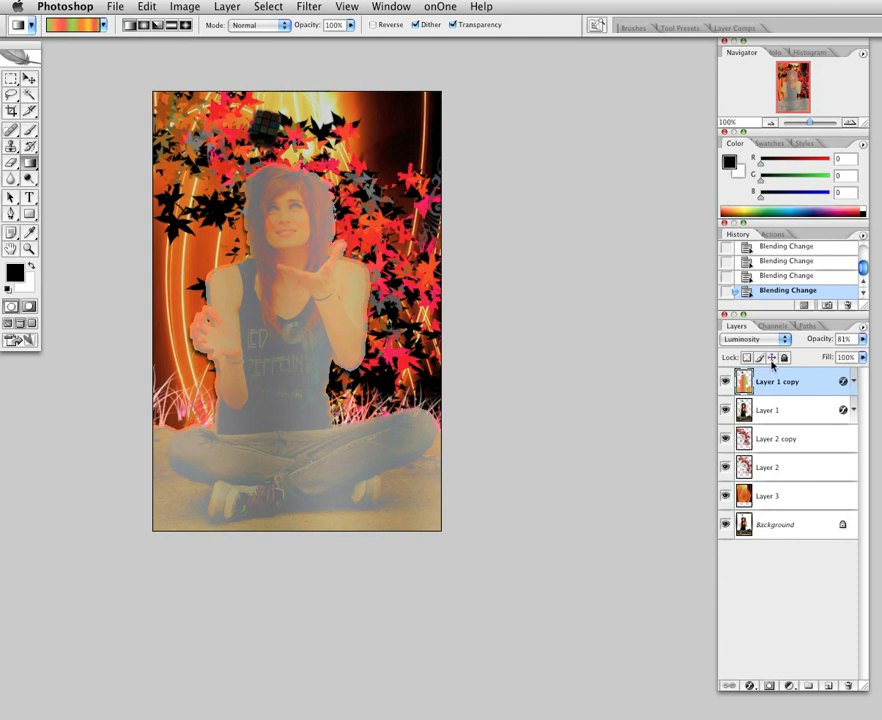
# Try the Dissolve blending mode on Layer 1 copy, and set the layer back to Normal
pyautogui.click(758, 339)
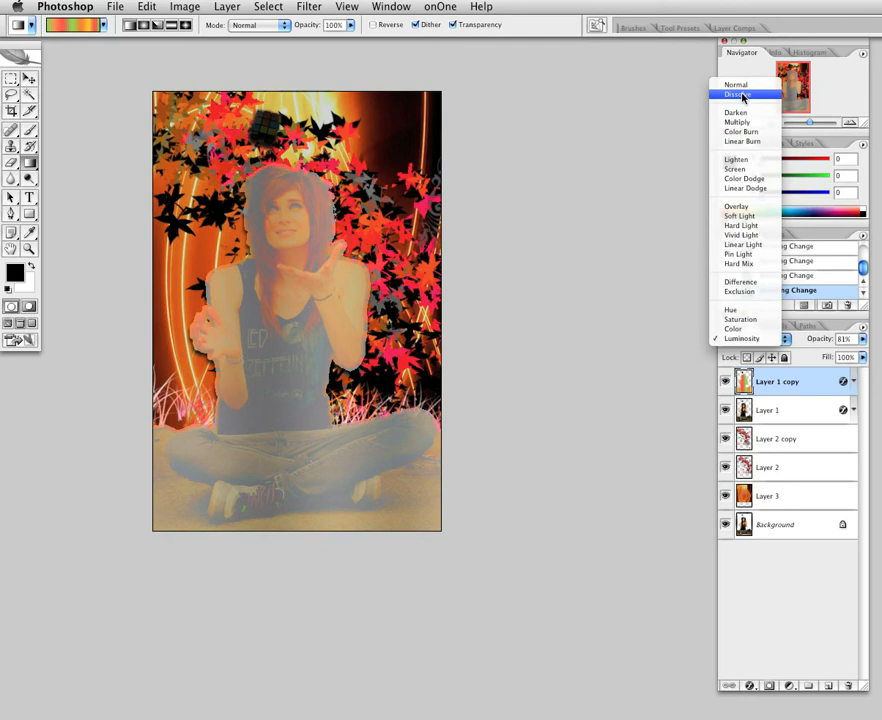
pyautogui.click(742, 95)
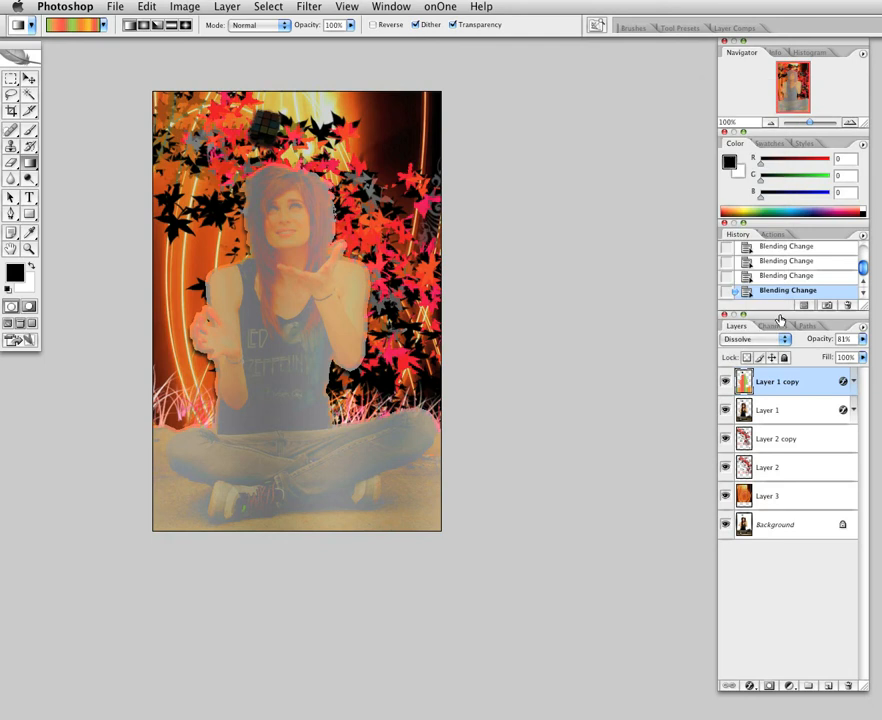
pyautogui.click(778, 341)
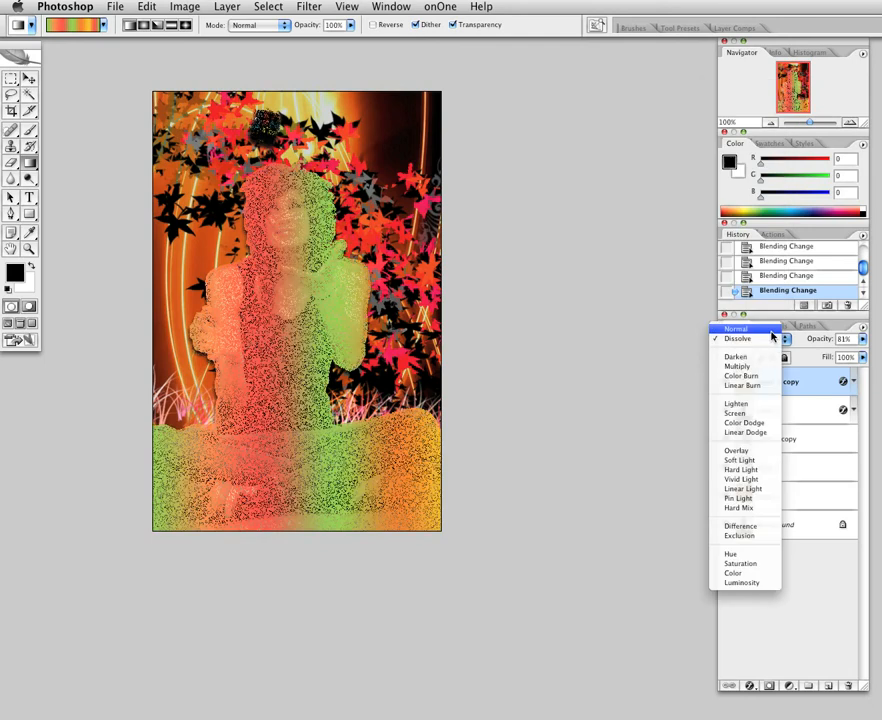
pyautogui.click(740, 328)
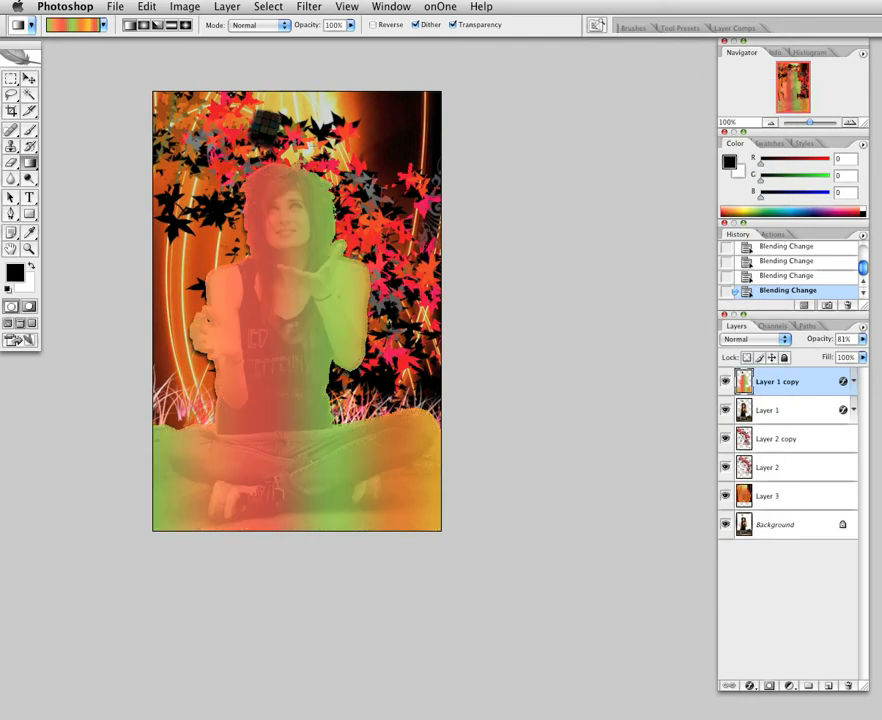
# Revert the image in the history to the last Gradient fill, made before the blending mode changes
pyautogui.click(26, 94)
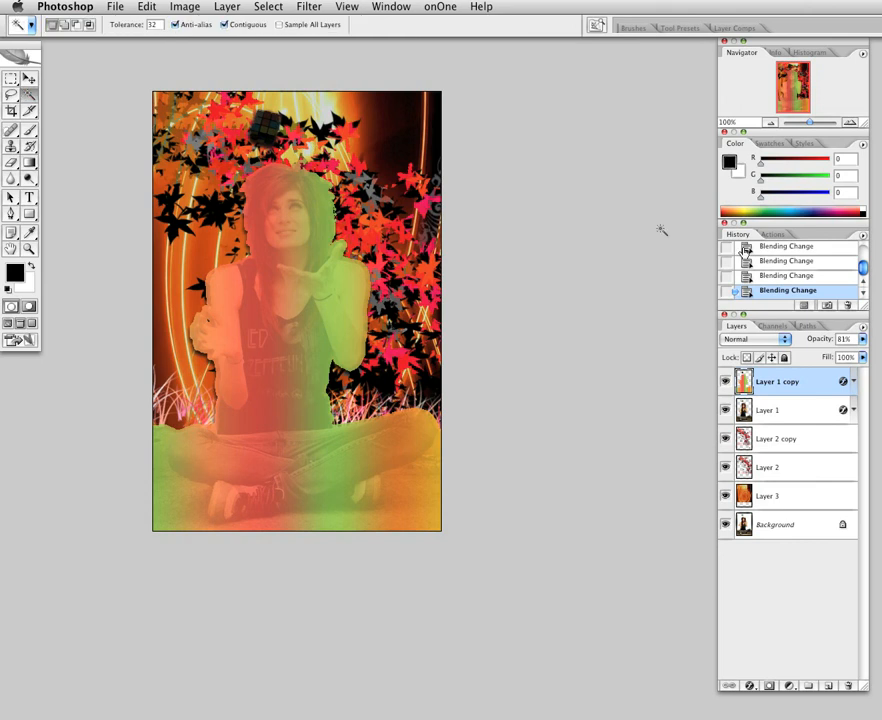
pyautogui.scroll(2, 786, 267)
pyautogui.scroll(1, 786, 266)
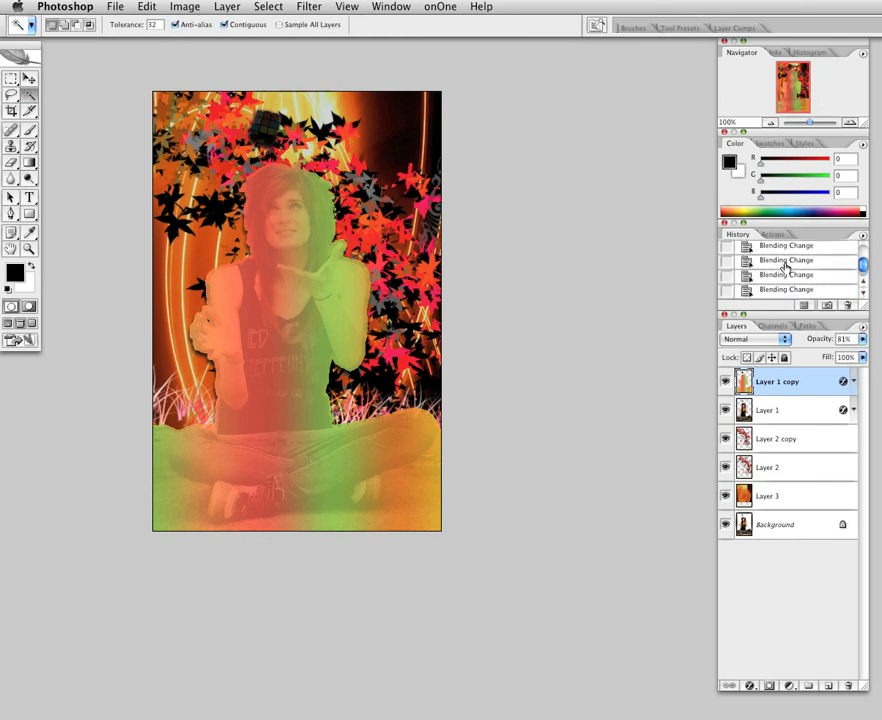
pyautogui.scroll(2, 786, 267)
pyautogui.click(781, 258)
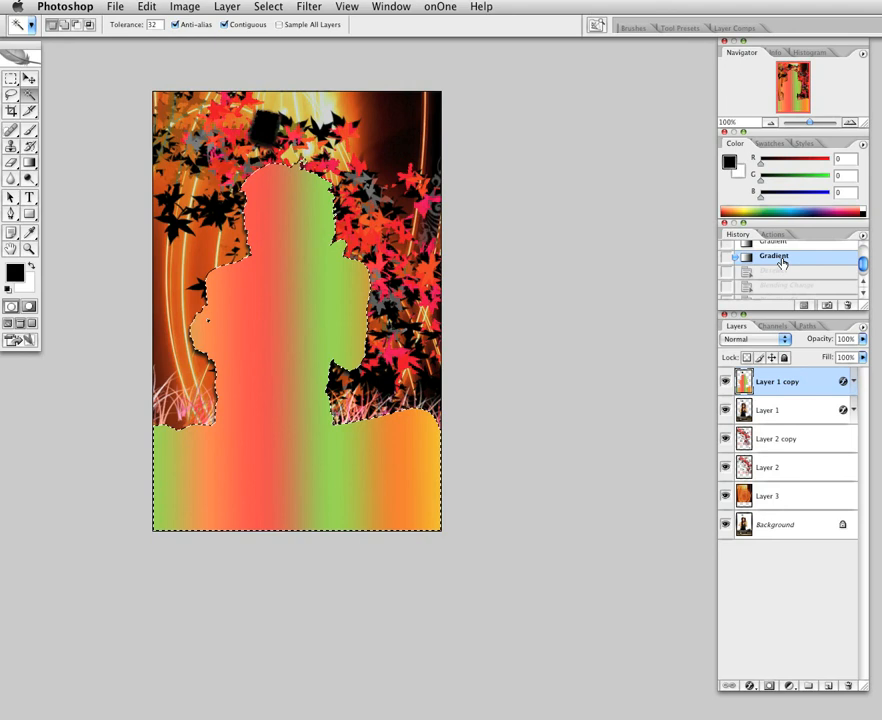
pyautogui.scroll(2, 782, 262)
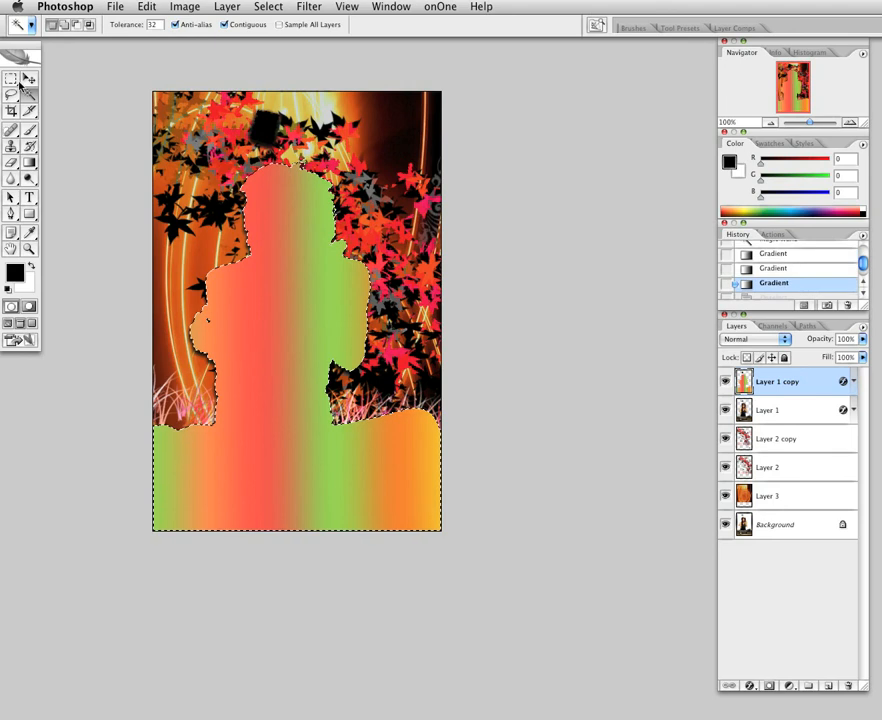
# Append the Pastels set to the Gradient tool's preset gradients
pyautogui.click(31, 162)
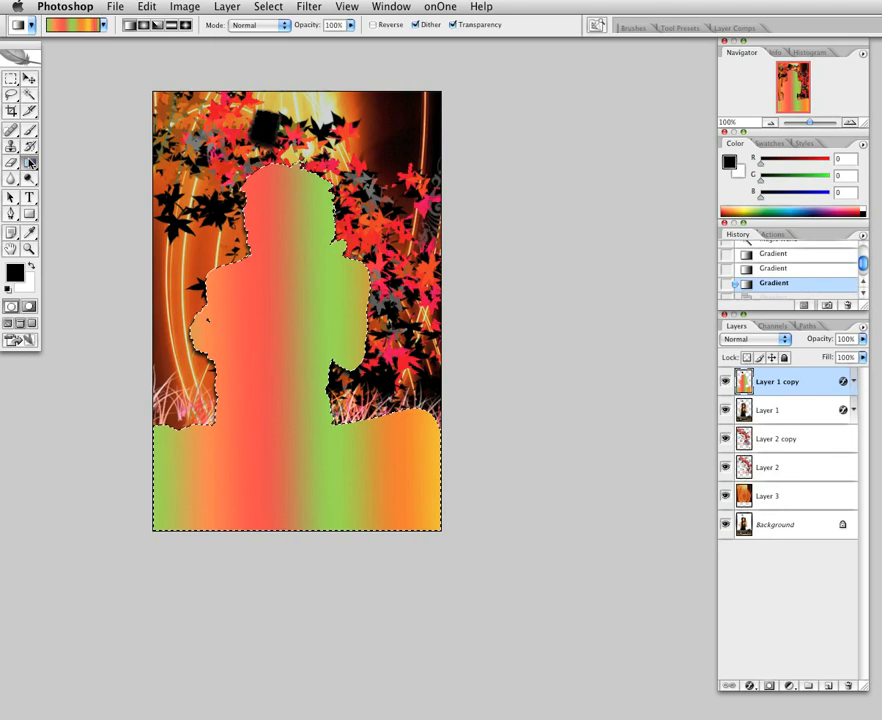
pyautogui.click(104, 27)
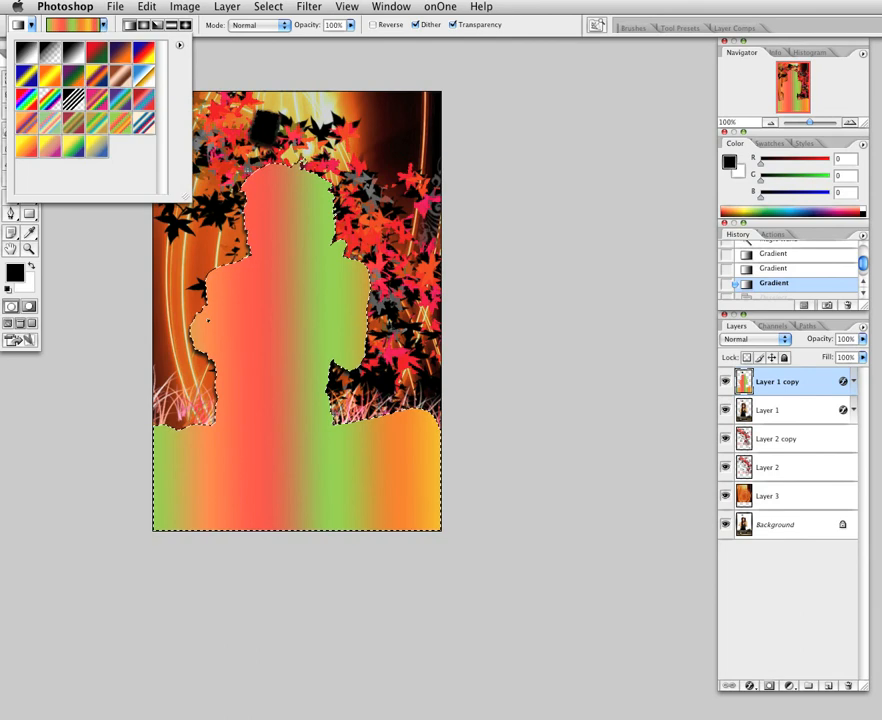
pyautogui.click(72, 128)
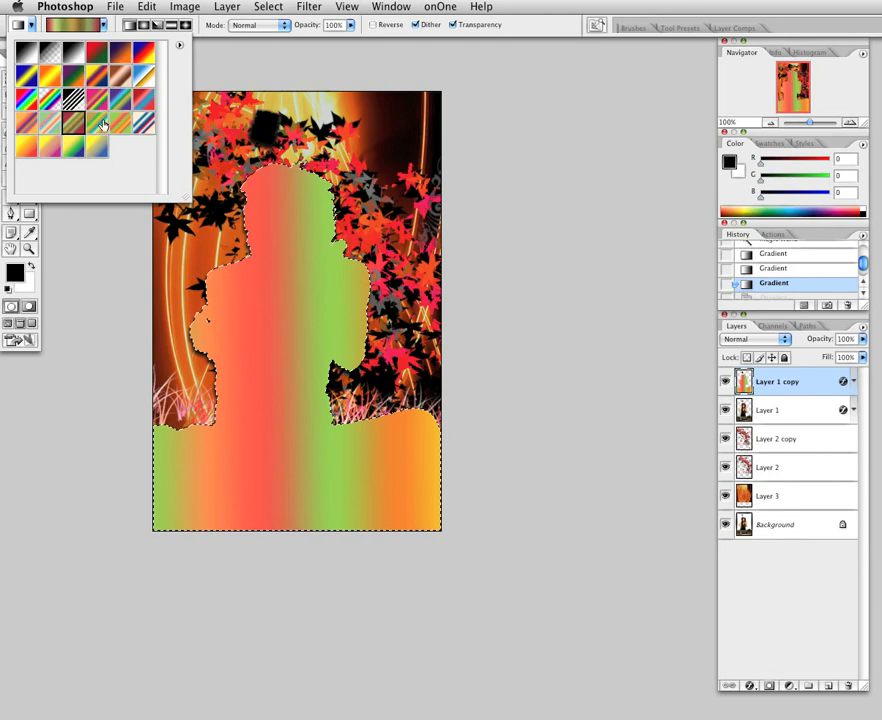
pyautogui.click(180, 46)
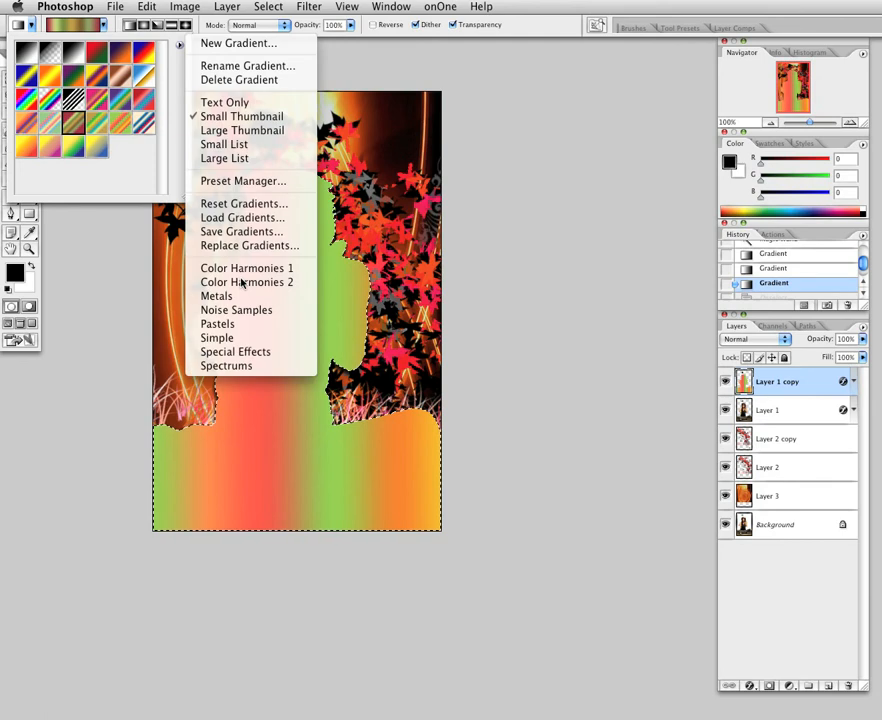
pyautogui.click(241, 282)
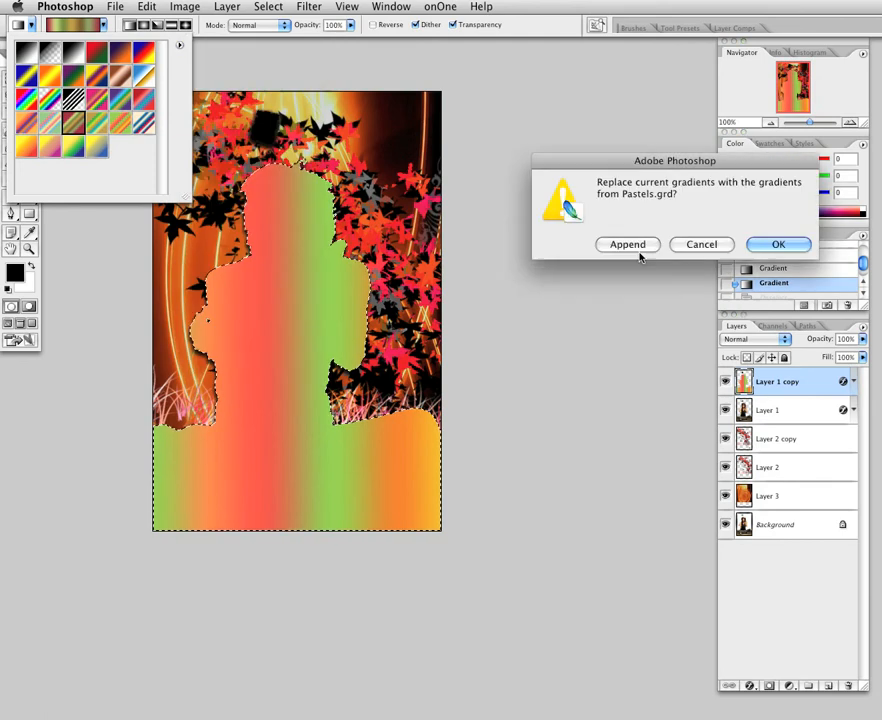
pyautogui.click(636, 247)
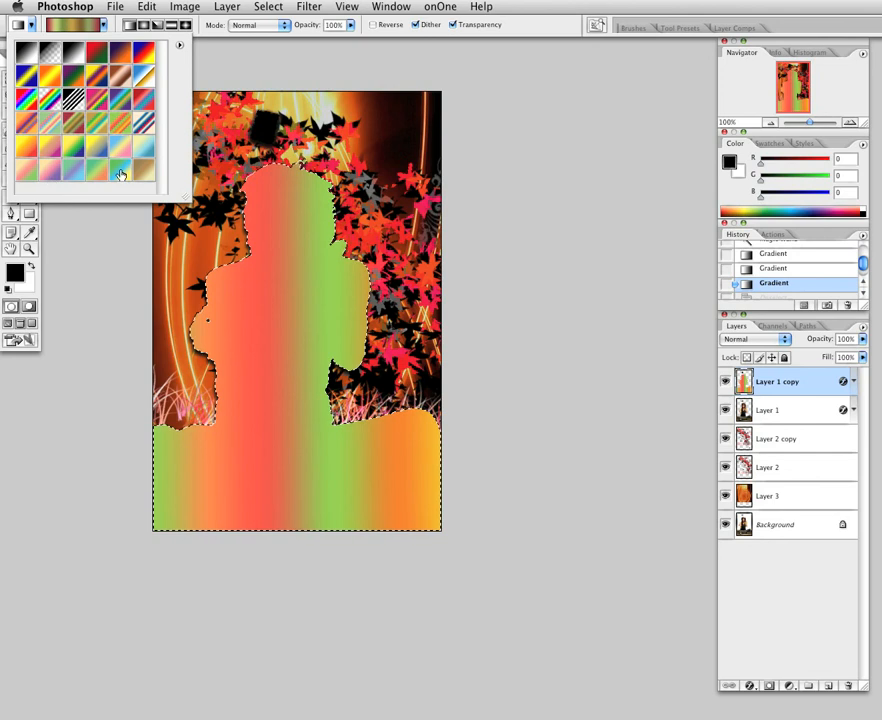
# Fill the selected silhouette on Layer 1 copy with the green-blue-yellow pastel gradient, running horizontally across the image
pyautogui.click(120, 172)
pyautogui.click(299, 204)
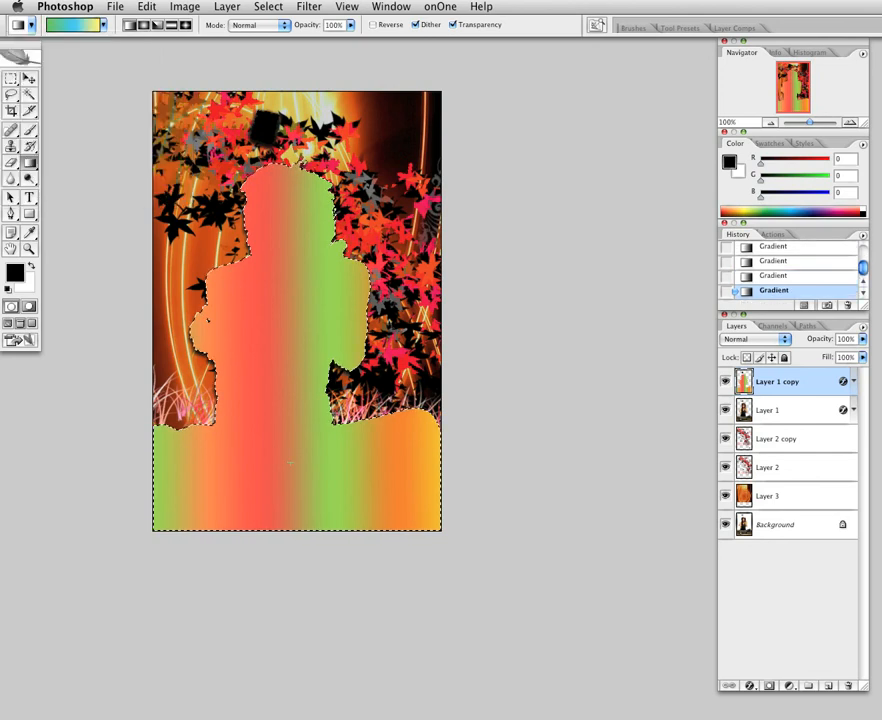
pyautogui.moveTo(290, 462); pyautogui.dragTo(219, 389)
pyautogui.moveTo(110, 371); pyautogui.dragTo(492, 371)
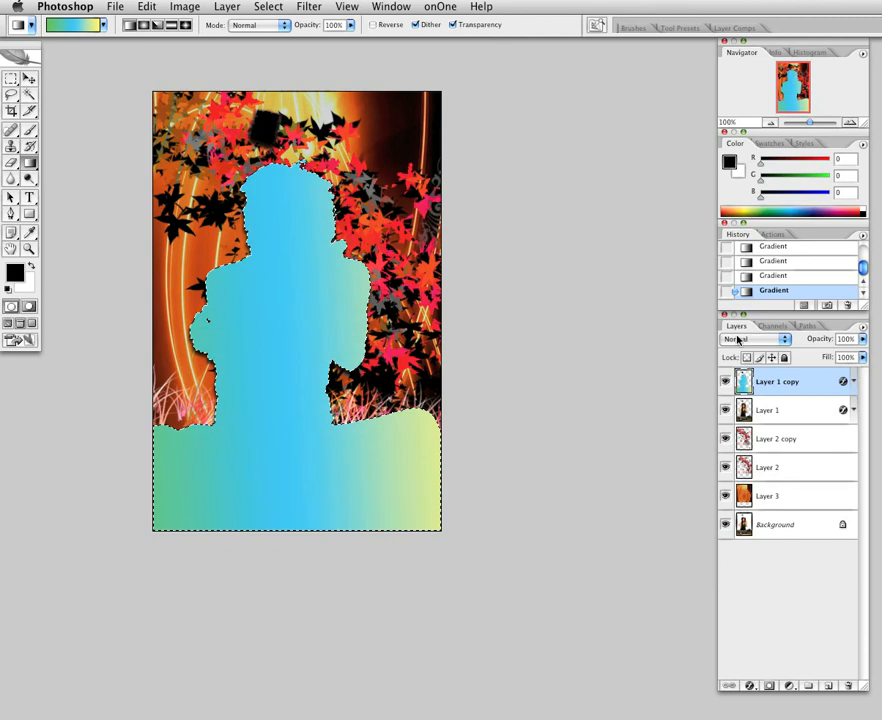
# Try the Dissolve, Multiply, Lighten and Hard Light blending modes on the pastel-filled Layer 1 copy
pyautogui.click(738, 340)
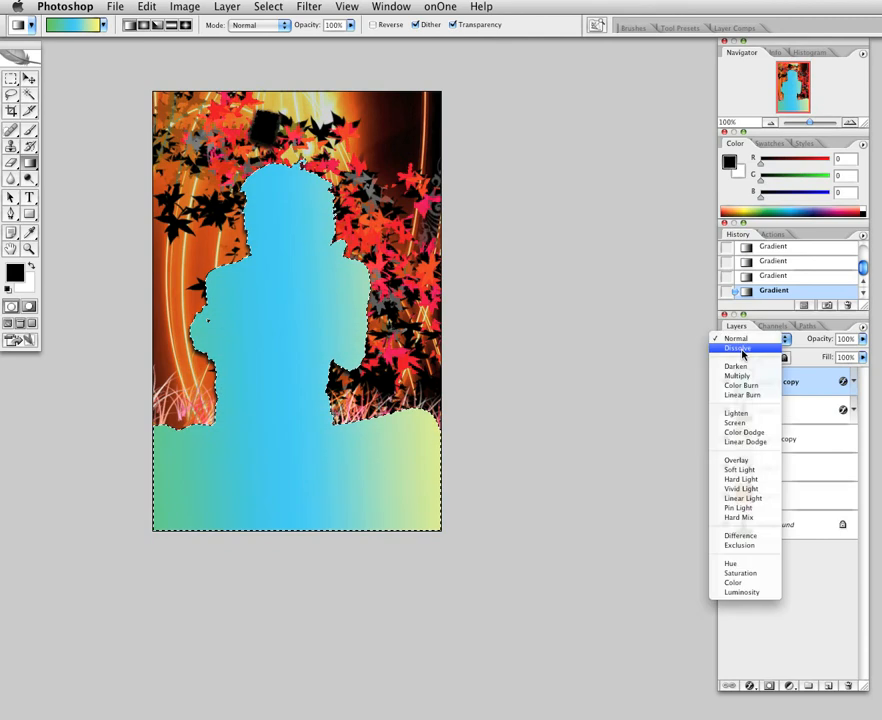
pyautogui.click(742, 349)
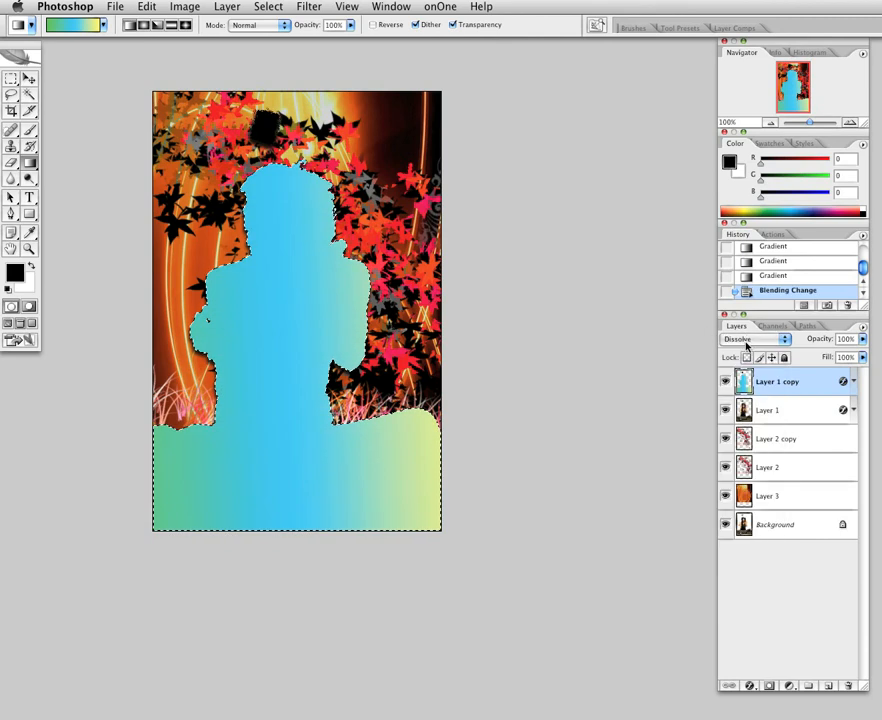
pyautogui.click(746, 342)
pyautogui.click(749, 374)
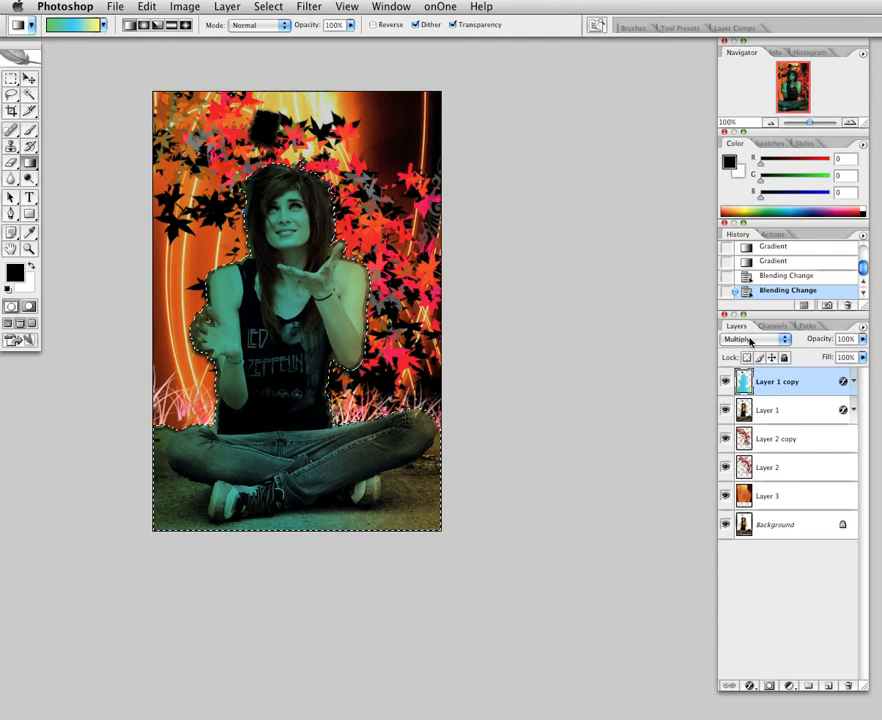
pyautogui.click(750, 341)
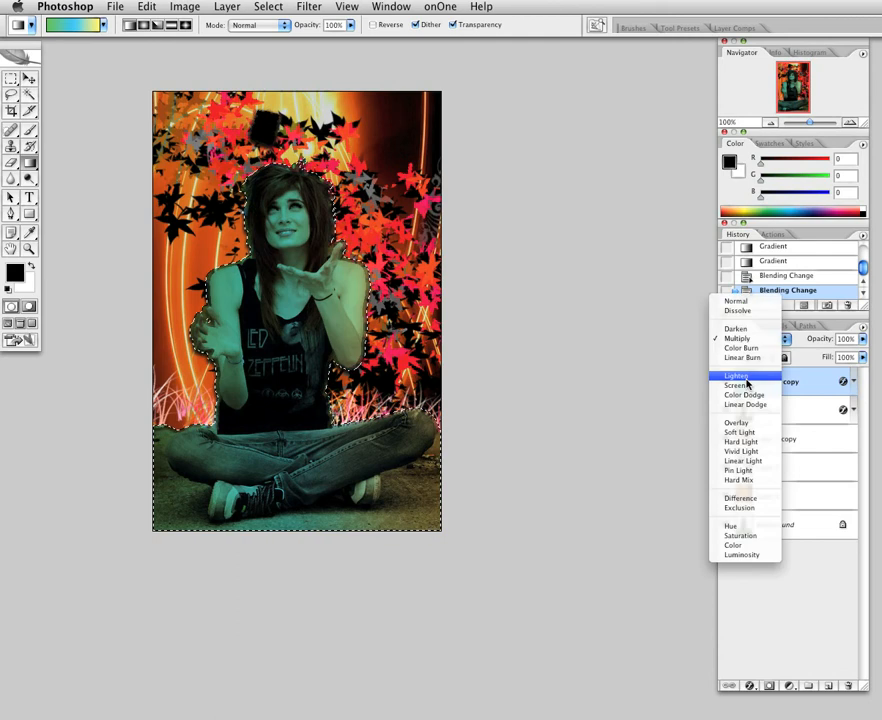
pyautogui.click(746, 378)
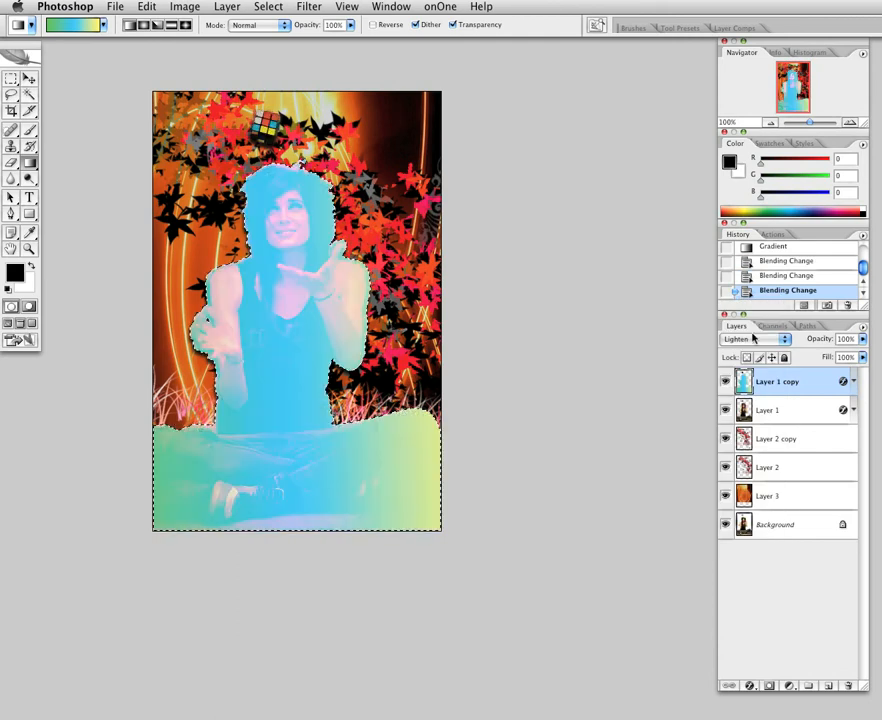
pyautogui.click(752, 339)
pyautogui.click(753, 405)
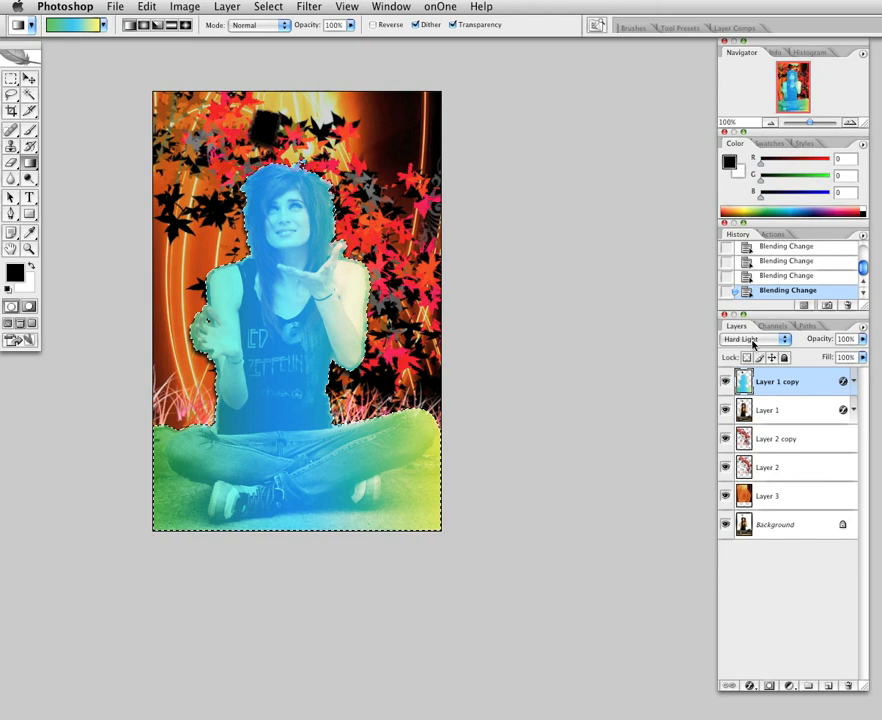
# Try the Difference, Exclusion and Hue blending modes on Layer 1 copy, and set the layer to Luminosity
pyautogui.click(753, 342)
pyautogui.click(752, 394)
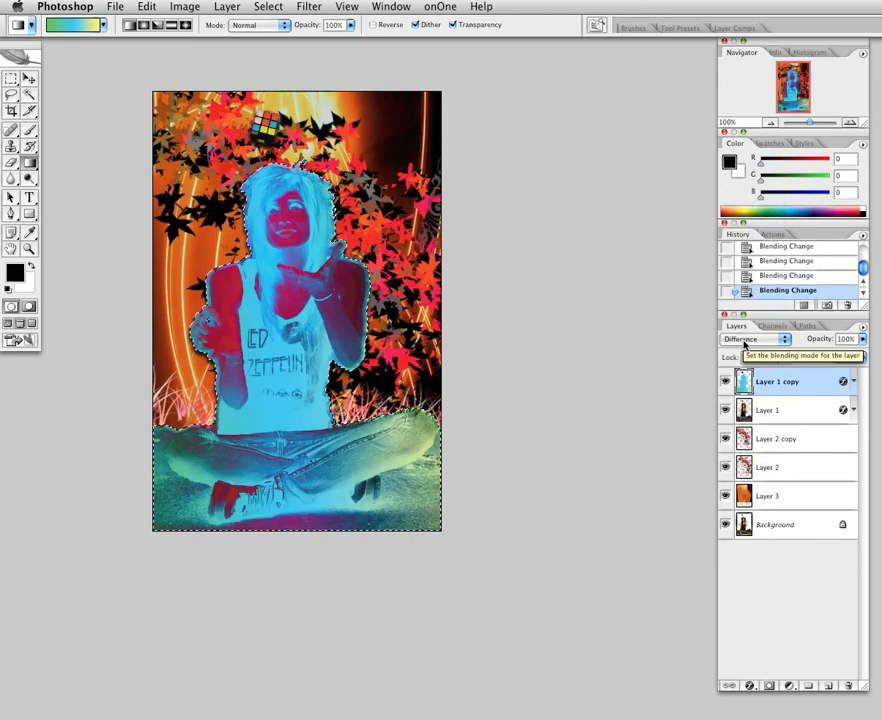
pyautogui.click(744, 342)
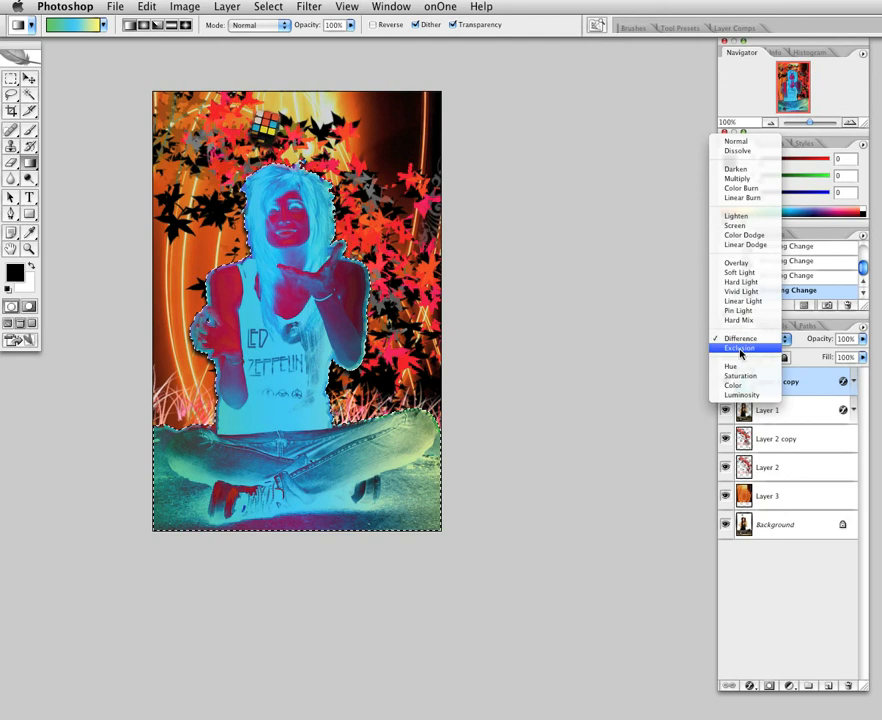
pyautogui.click(741, 349)
pyautogui.click(746, 341)
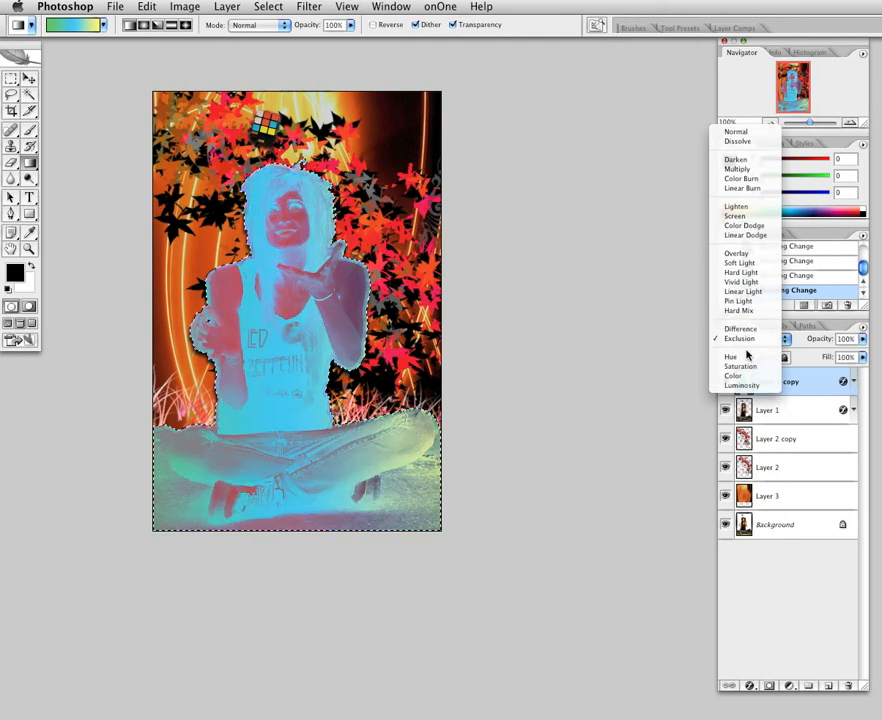
pyautogui.click(746, 354)
pyautogui.press('Down')
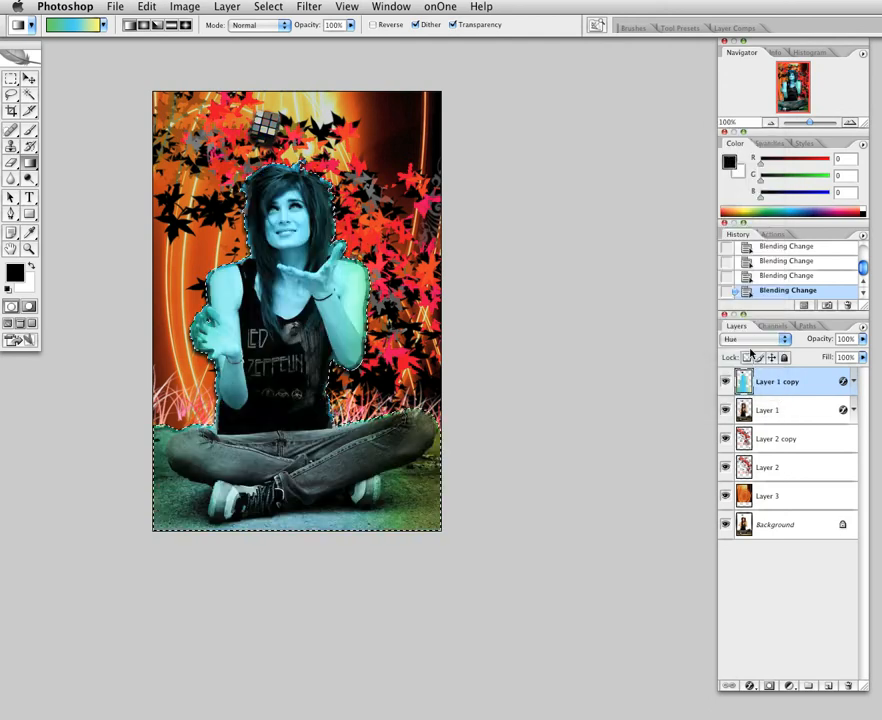
pyautogui.click(751, 342)
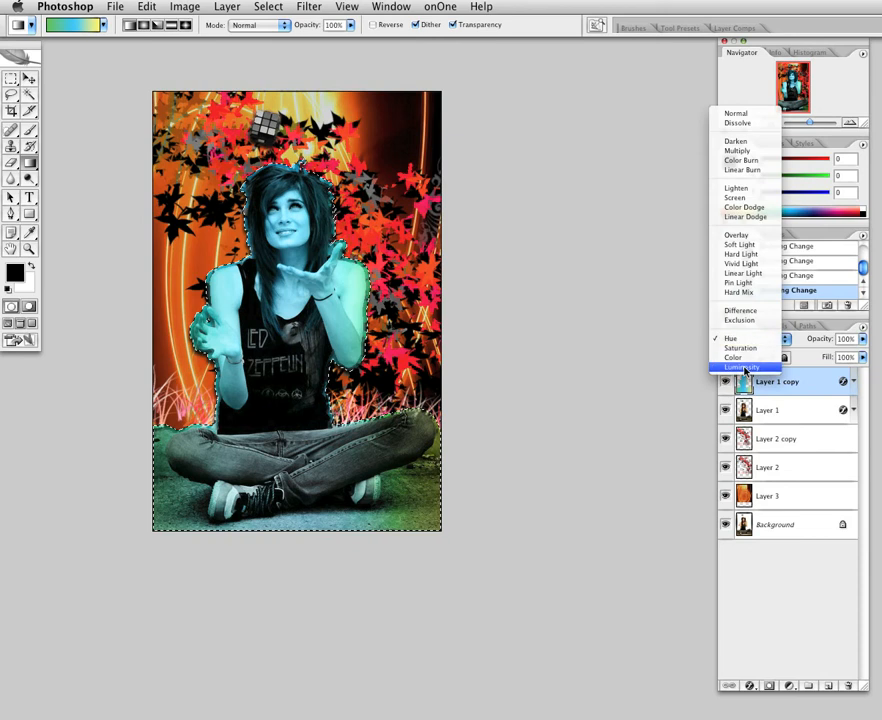
pyautogui.click(748, 368)
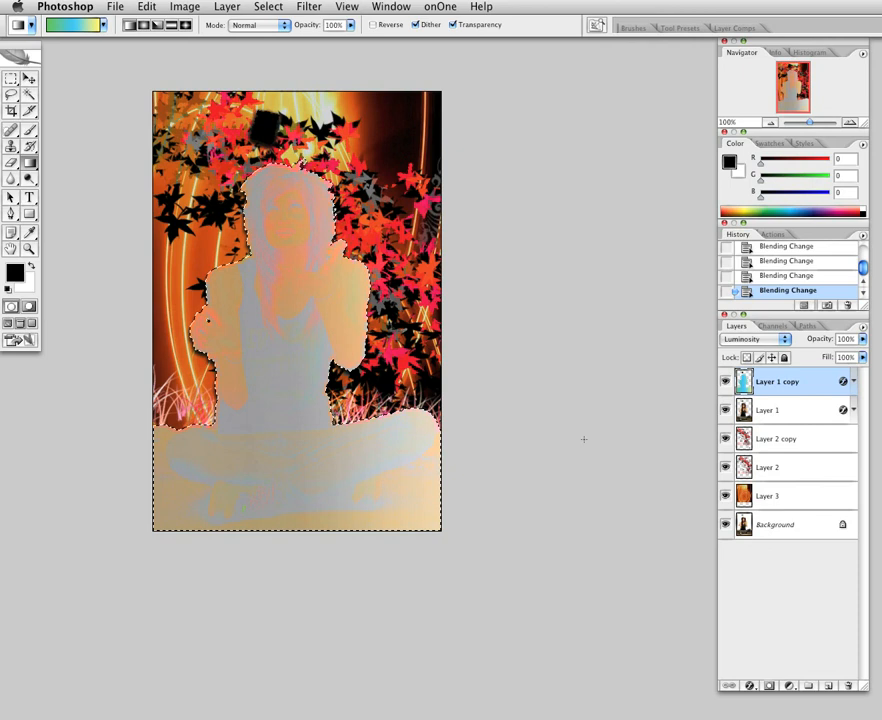
# Deselect the silhouette and test the opacity of Layer 1 copy, leaving it at 100%
pyautogui.press('super+d')
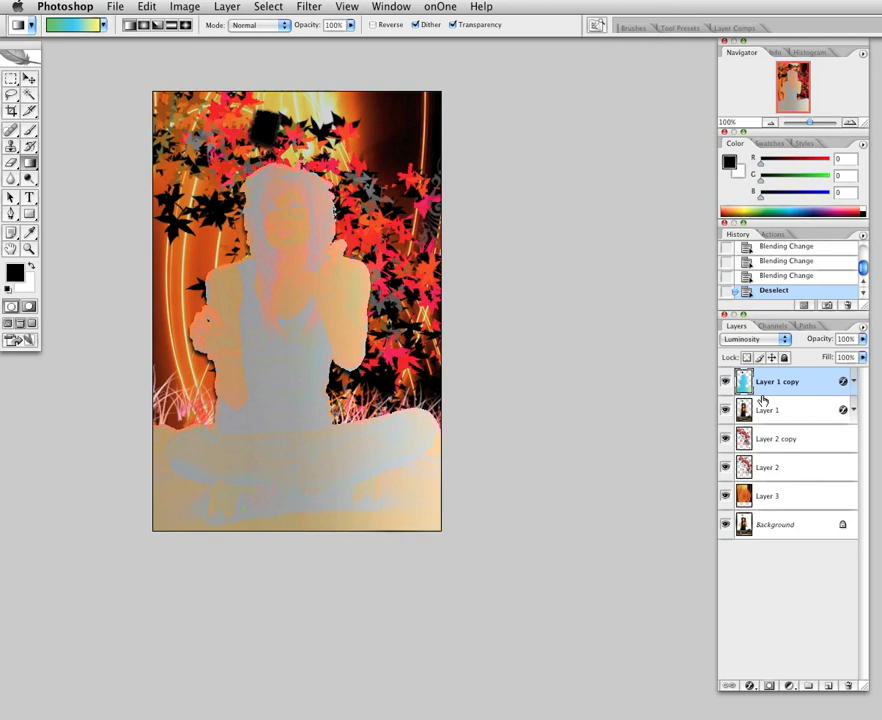
pyautogui.moveTo(860, 341)
pyautogui.mouseDown()
pyautogui.moveTo(840, 359)
pyautogui.moveTo(869, 352)
pyautogui.mouseUp()
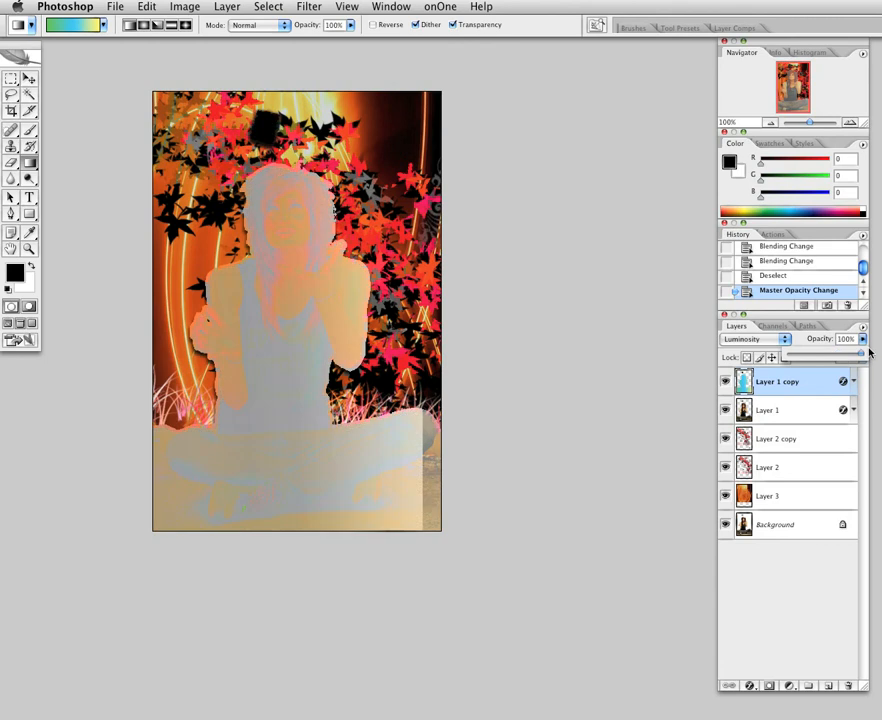
pyautogui.click(681, 403)
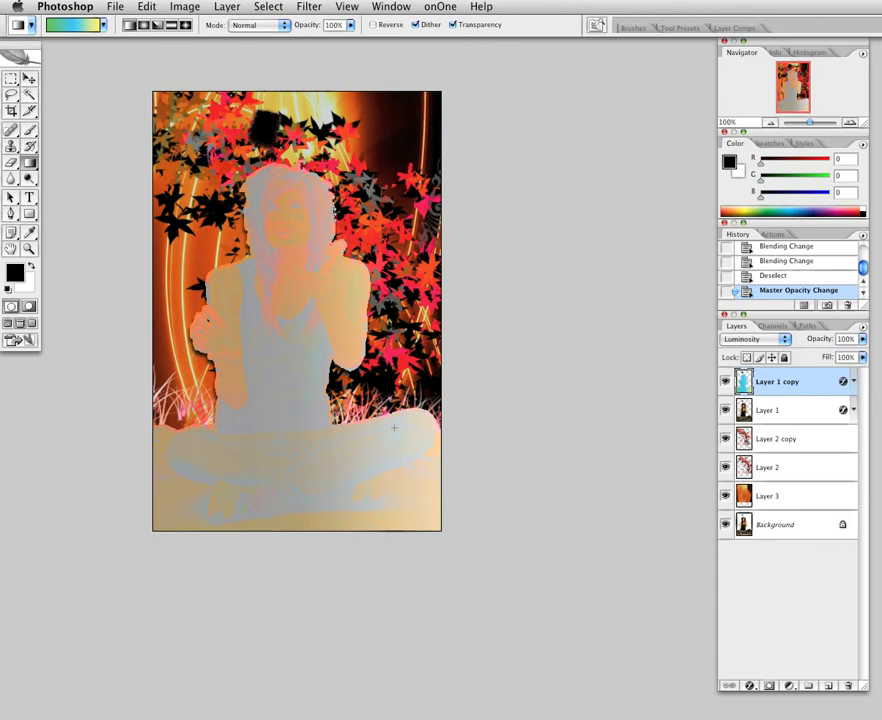
pyautogui.click(350, 6)
pyautogui.moveTo(309, 6)
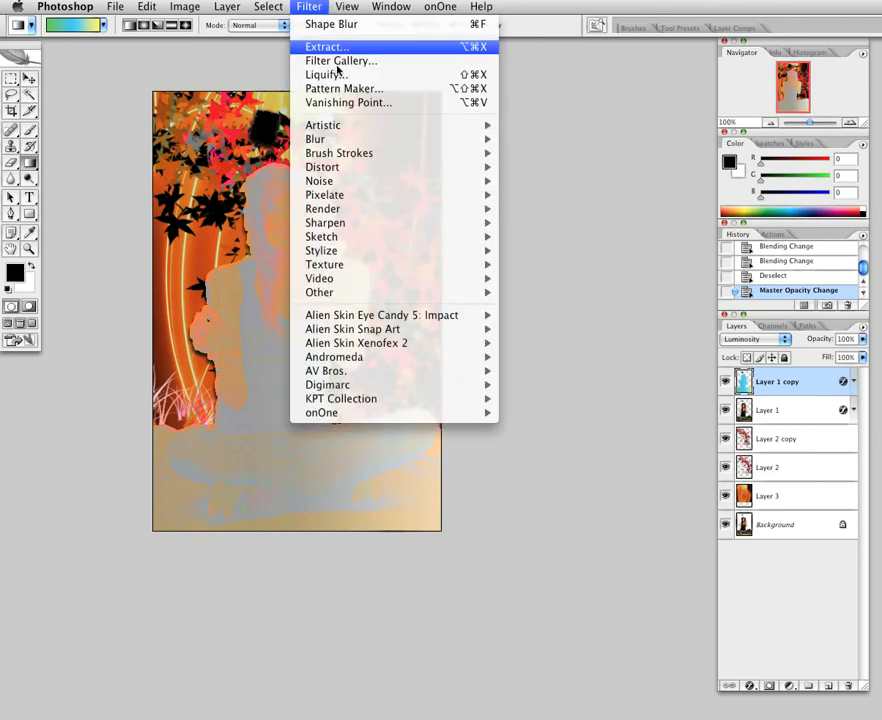
pyautogui.moveTo(354, 146)
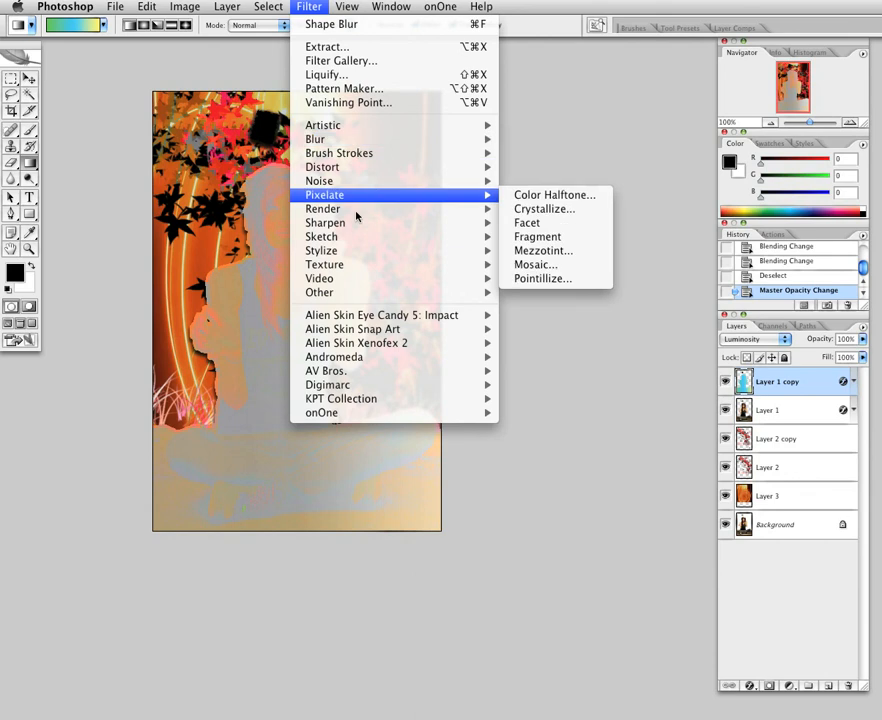
pyautogui.moveTo(357, 234)
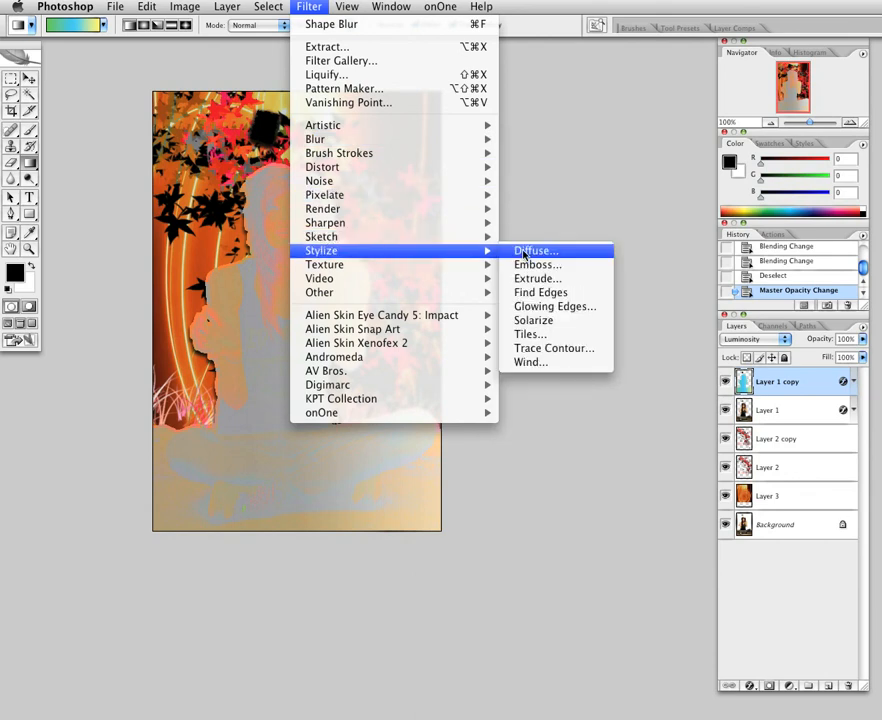
pyautogui.click(523, 252)
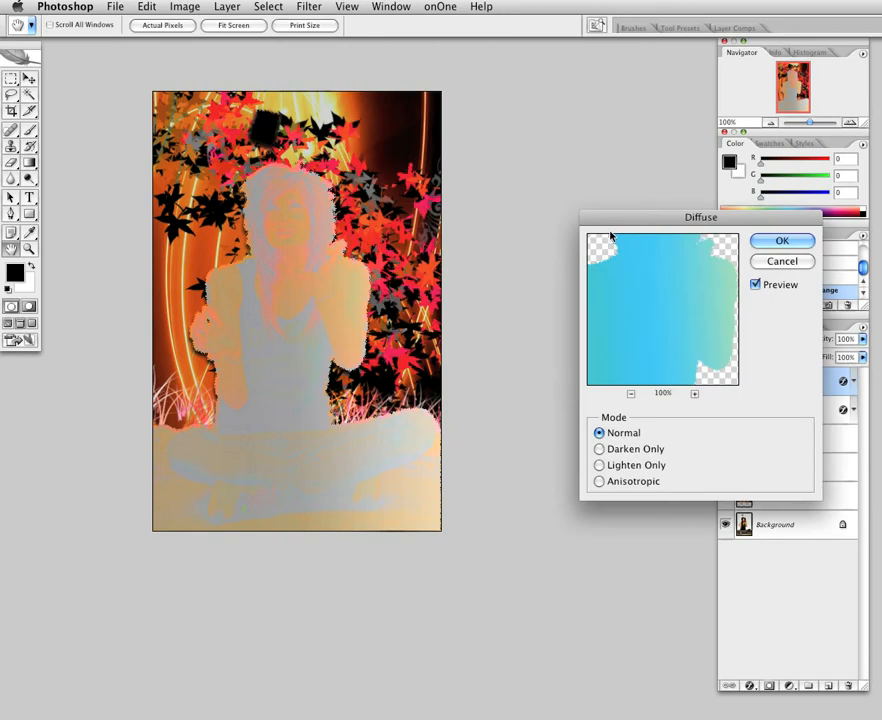
pyautogui.moveTo(612, 216); pyautogui.dragTo(568, 87)
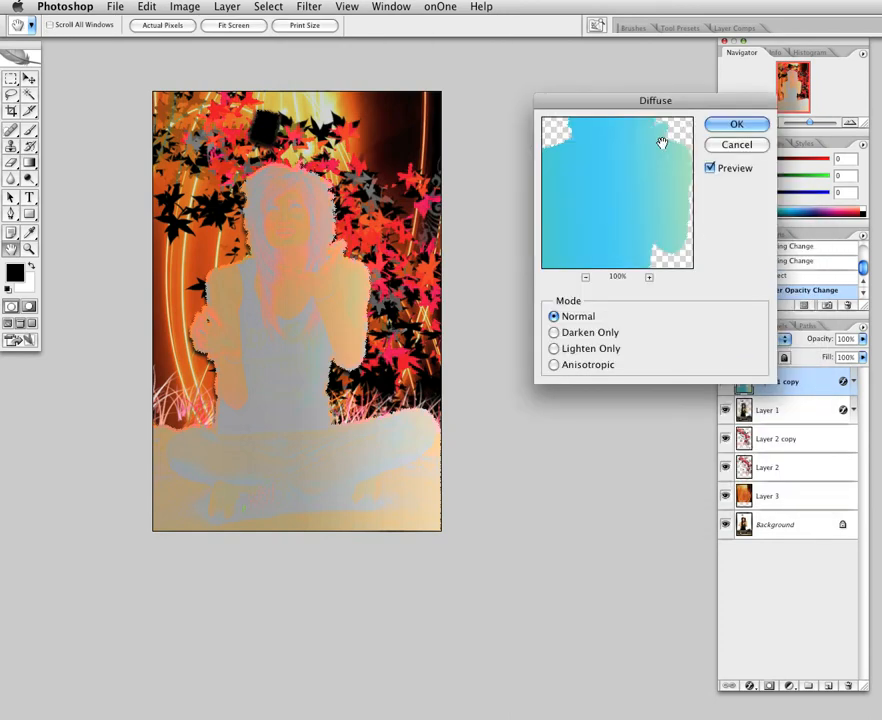
pyautogui.click(730, 145)
pyautogui.press('g')
# Apply the Glowing Edges filter to Layer 1 copy
pyautogui.click(337, 6)
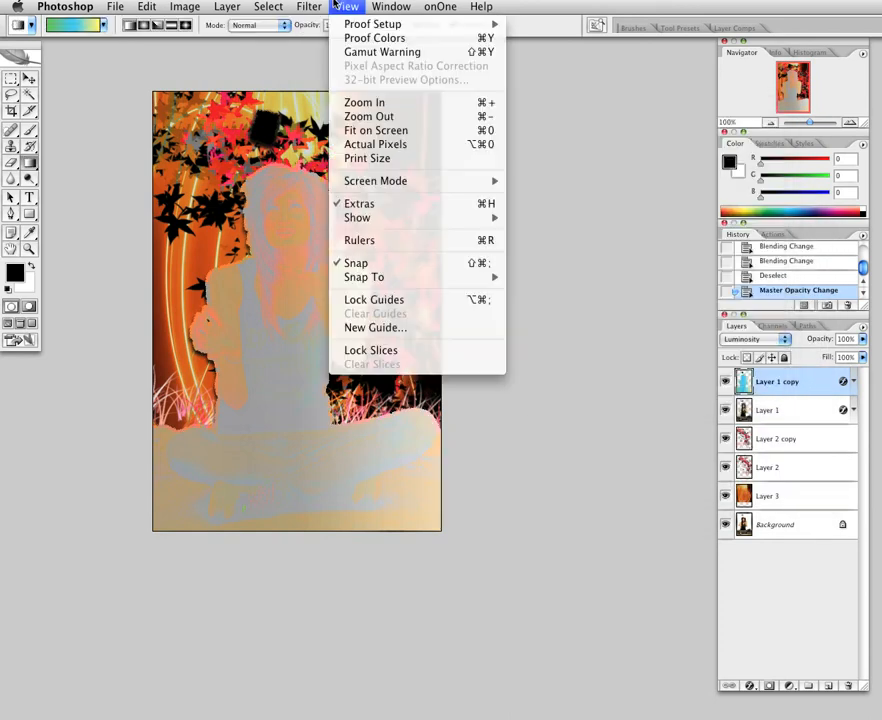
pyautogui.moveTo(492, 134)
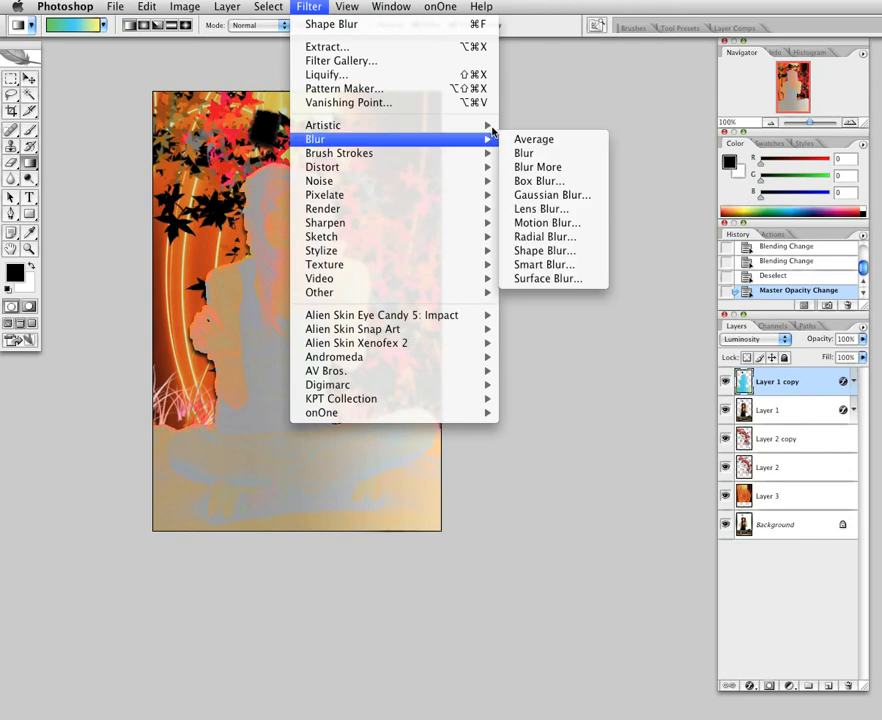
pyautogui.click(537, 126)
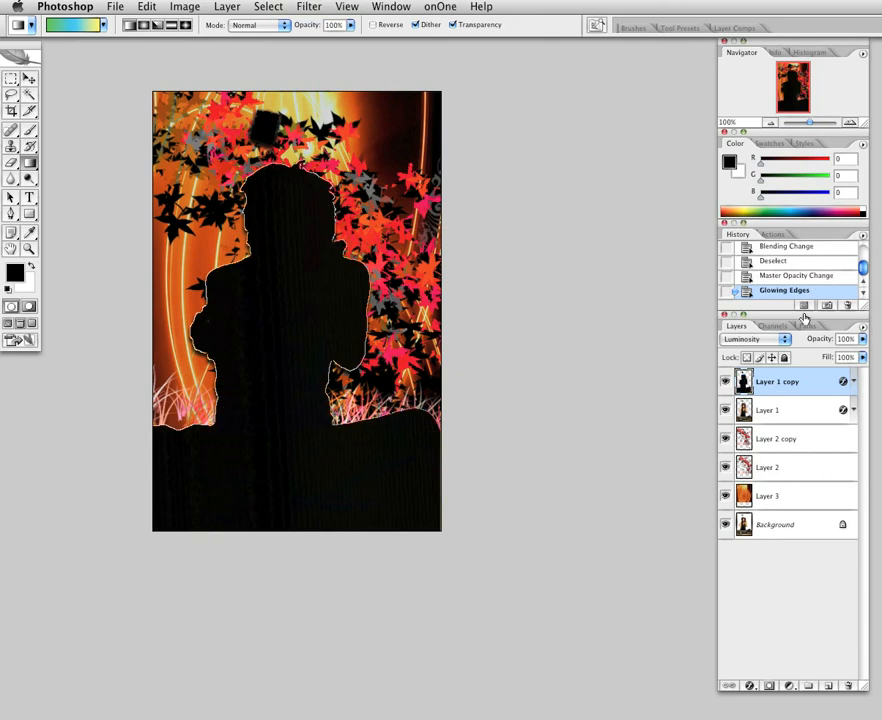
# Undo the Glowing Edges filter on Layer 1 copy and hide every layer except Layer 1
pyautogui.click(785, 276)
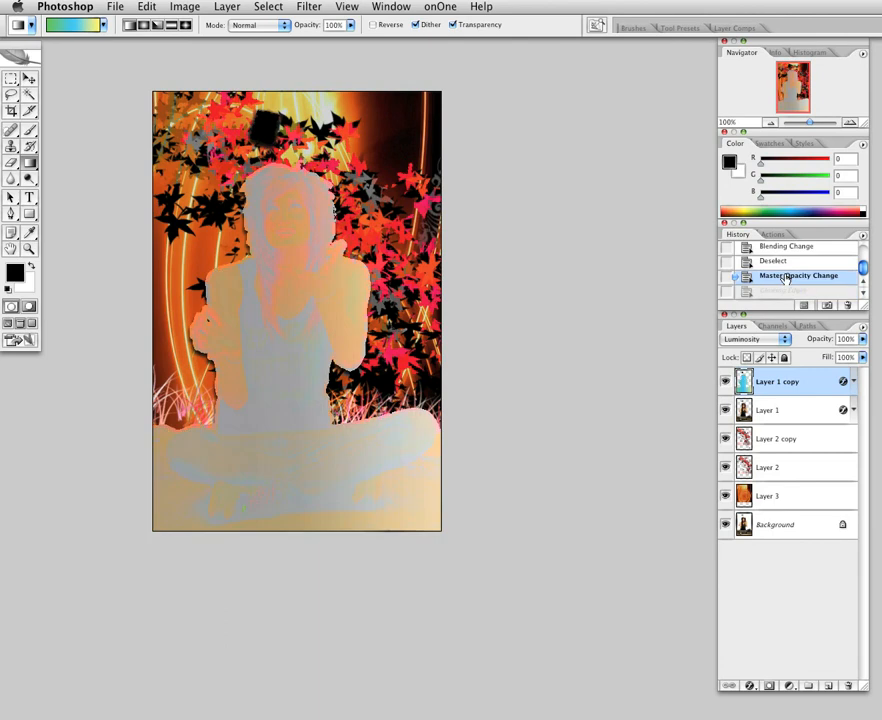
pyautogui.click(726, 382)
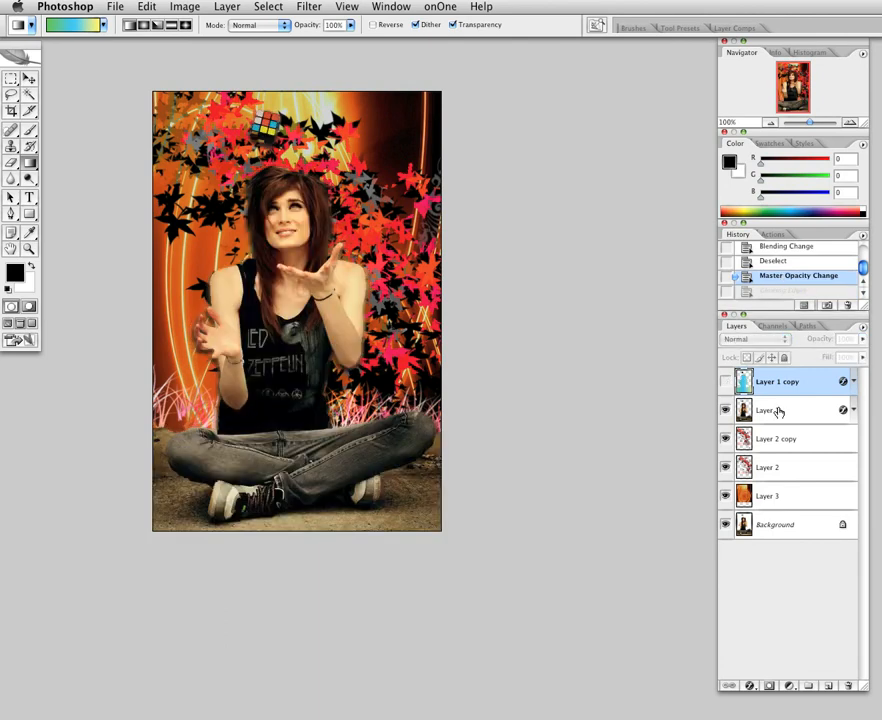
pyautogui.rightClick(779, 411)
pyautogui.click(733, 405)
pyautogui.click(729, 409)
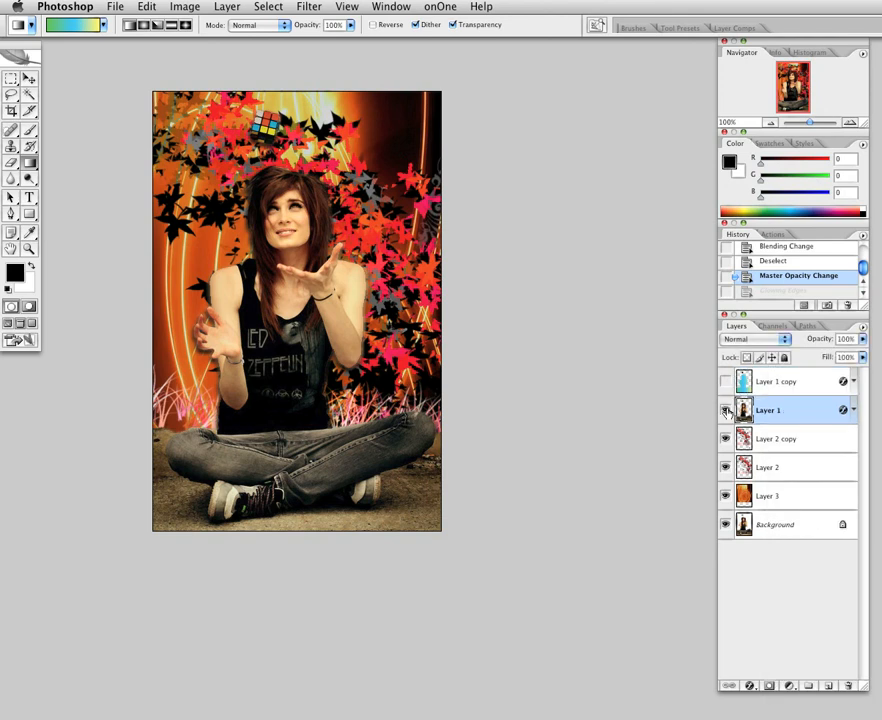
pyautogui.click(725, 438)
pyautogui.click(725, 466)
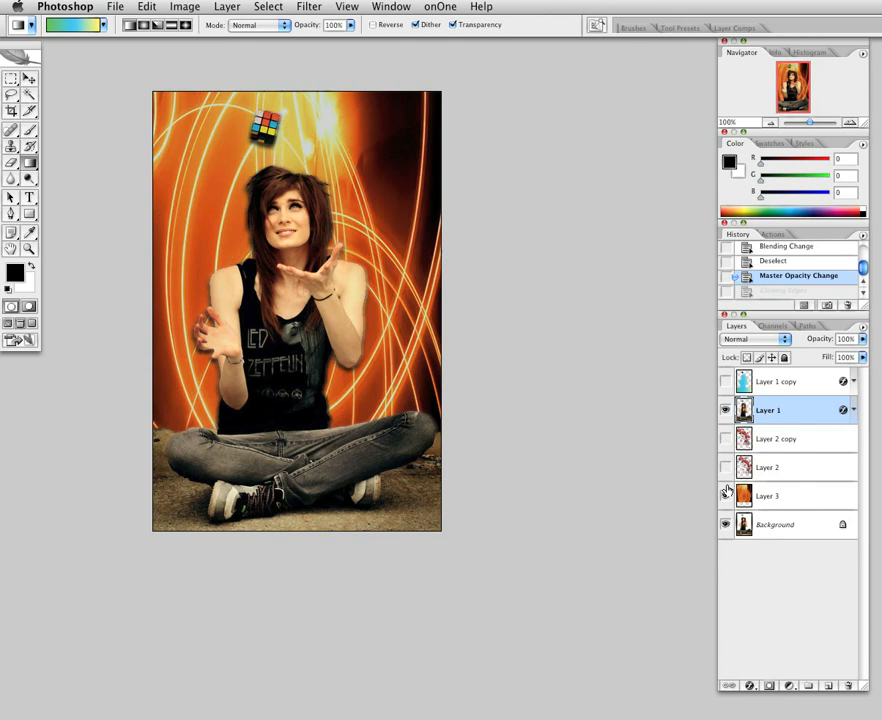
pyautogui.click(725, 494)
pyautogui.click(725, 524)
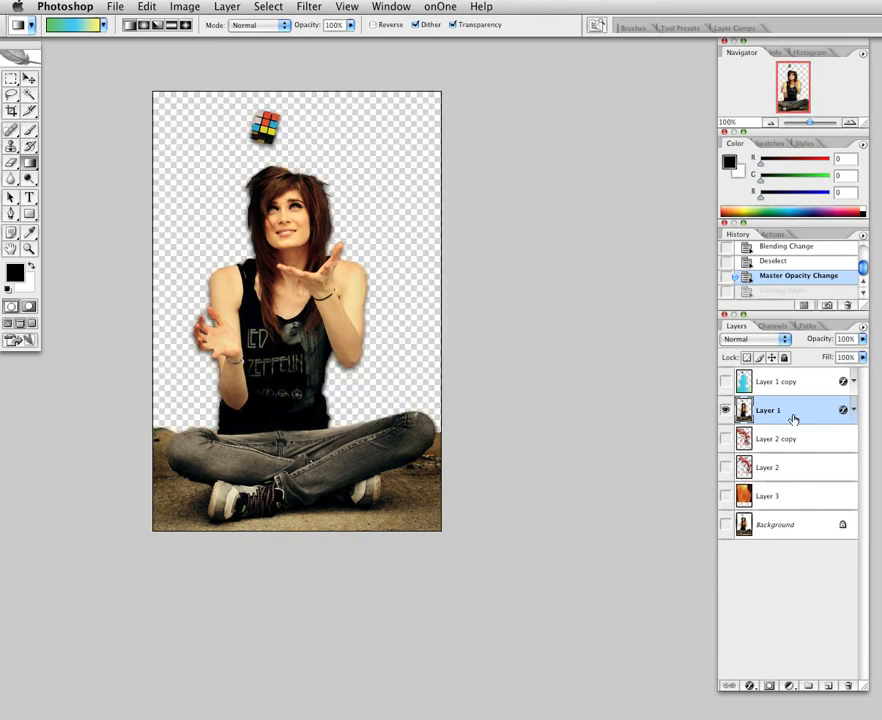
# Duplicate Layer 1 within the same document, naming the copy "form 2"
pyautogui.rightClick(810, 411)
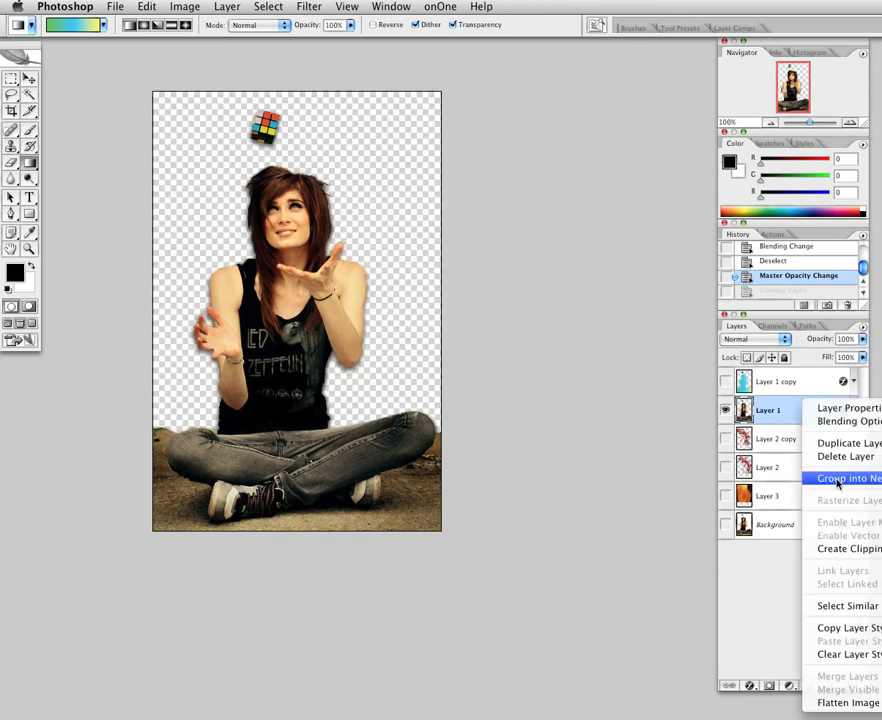
pyautogui.click(837, 445)
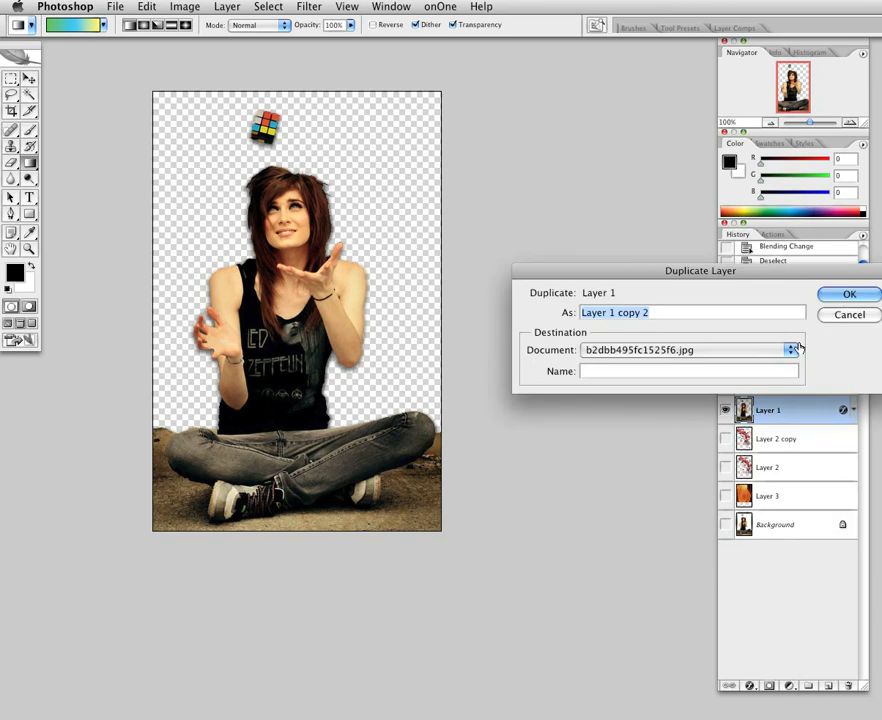
pyautogui.click(846, 297)
pyautogui.write('form')
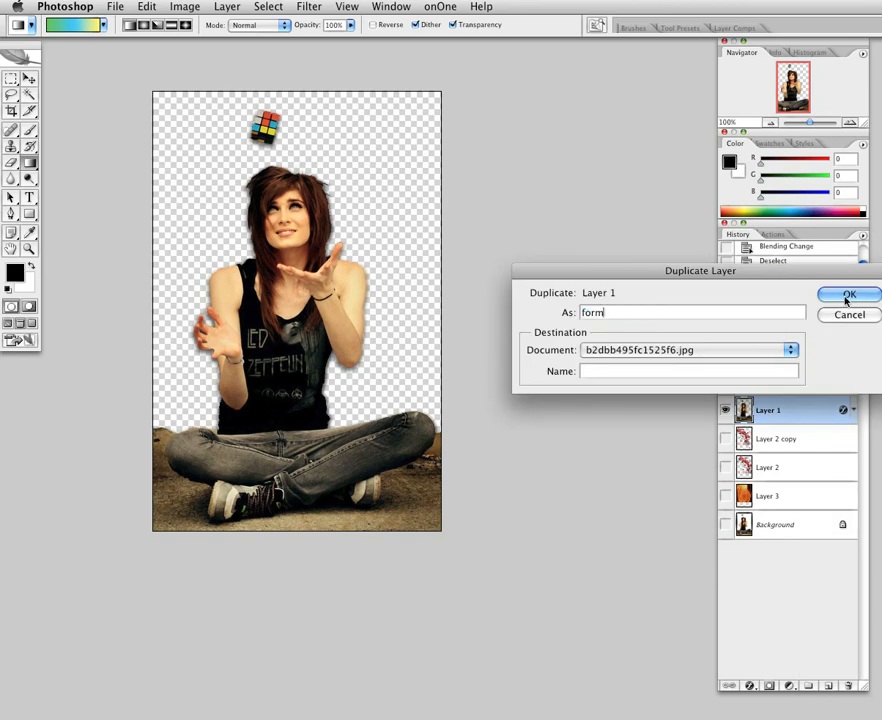
pyautogui.write(' 2')
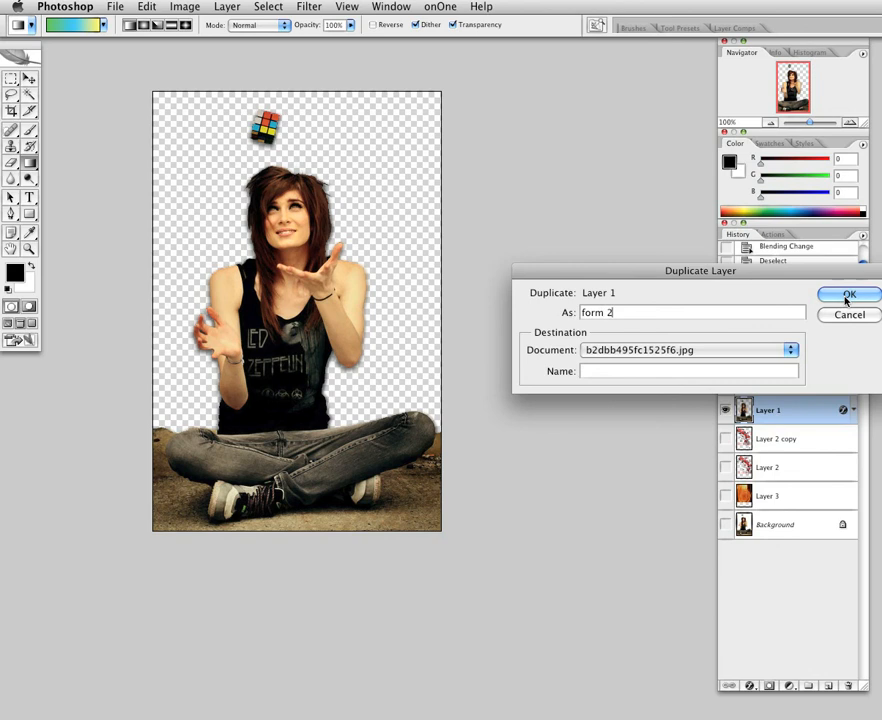
pyautogui.click(847, 296)
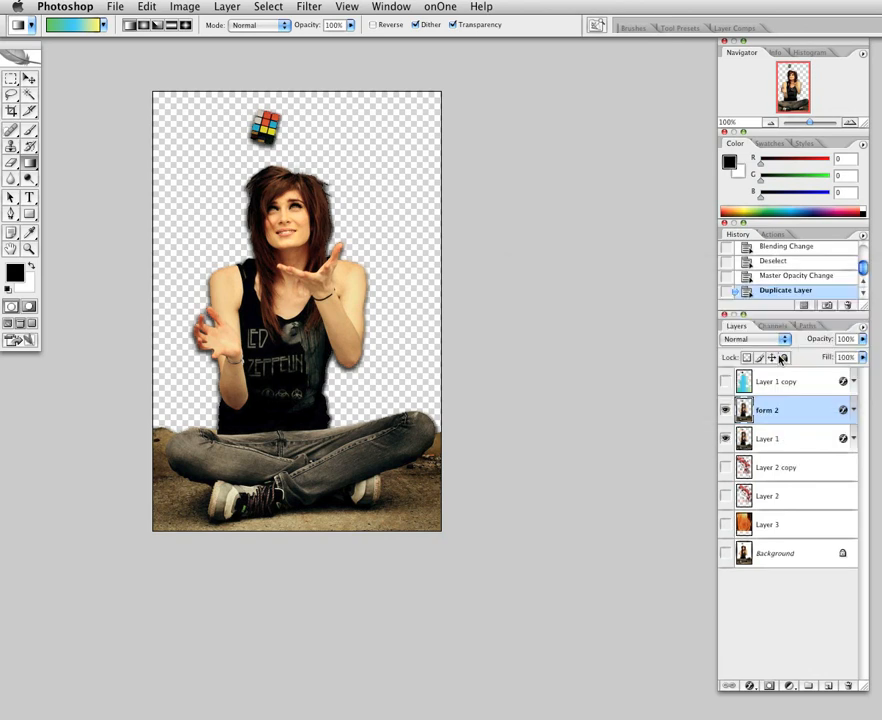
# Show the leaf, lights and Background layers again, checking Layer 2 copy and Layer 2 by switching their visibility off and on
pyautogui.moveTo(725, 470); pyautogui.dragTo(723, 561)
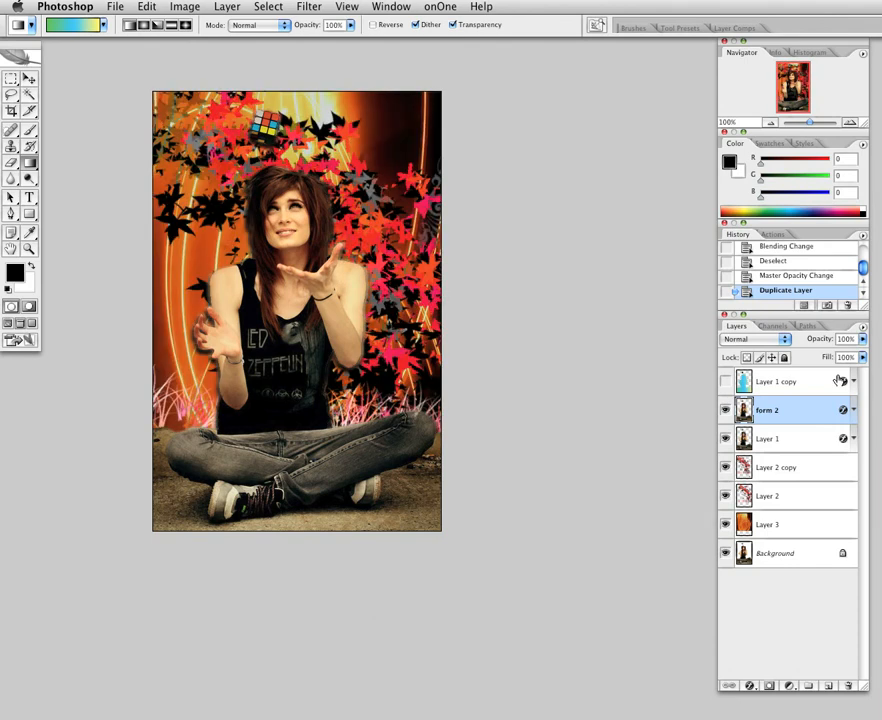
pyautogui.click(725, 467)
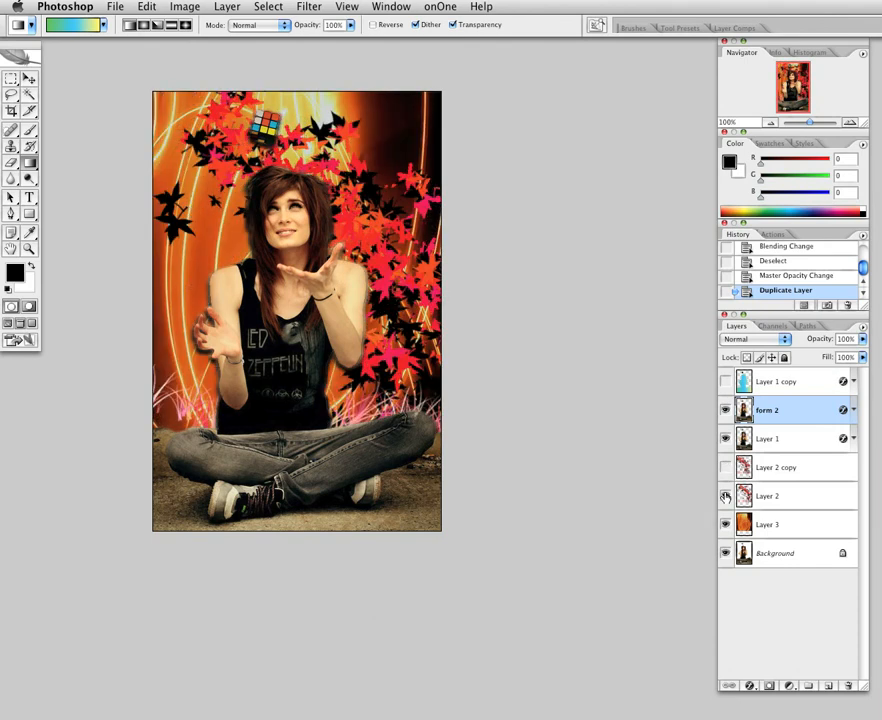
pyautogui.click(725, 496)
pyautogui.click(725, 496)
pyautogui.click(725, 468)
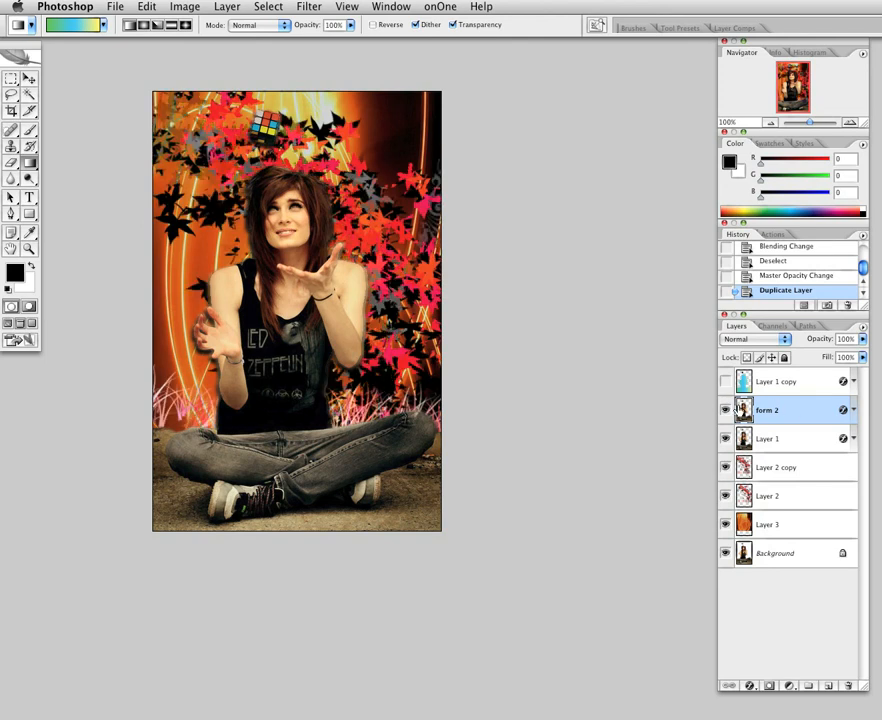
# Apply the Glowing Edges filter to the form 2 layer
pyautogui.click(308, 6)
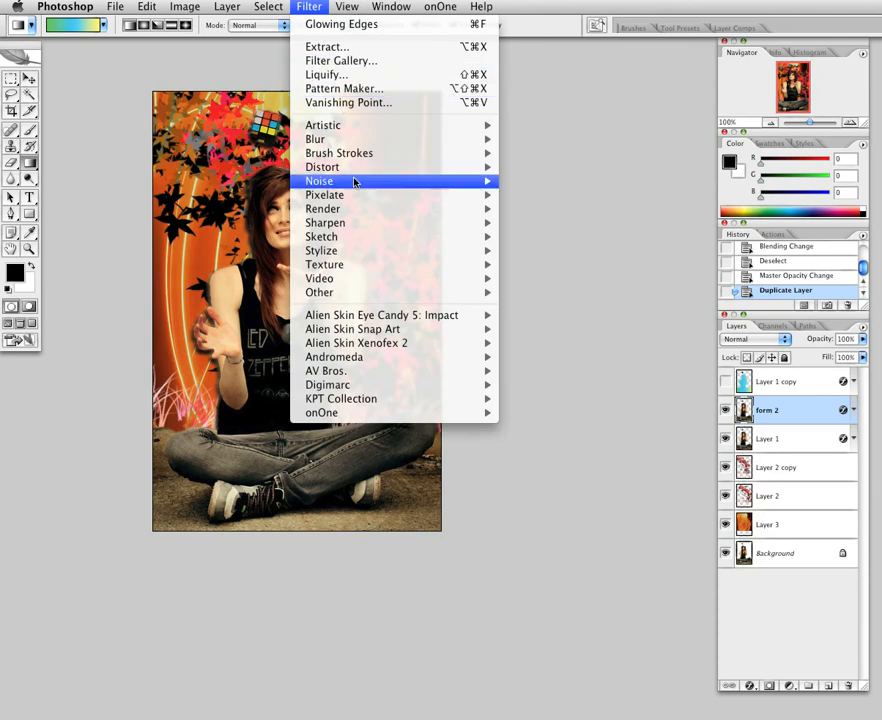
pyautogui.moveTo(349, 126)
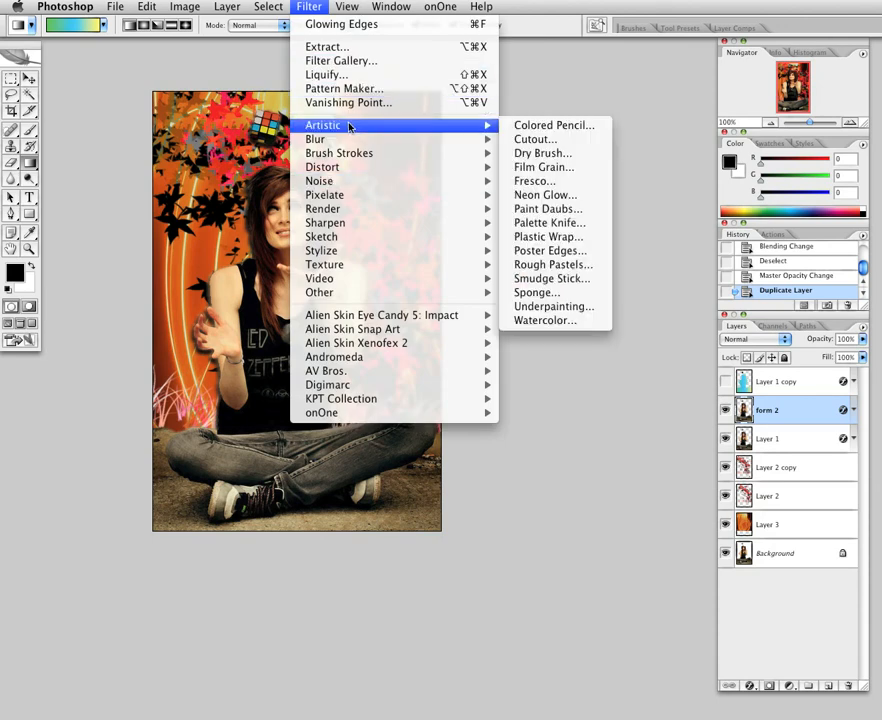
pyautogui.click(531, 127)
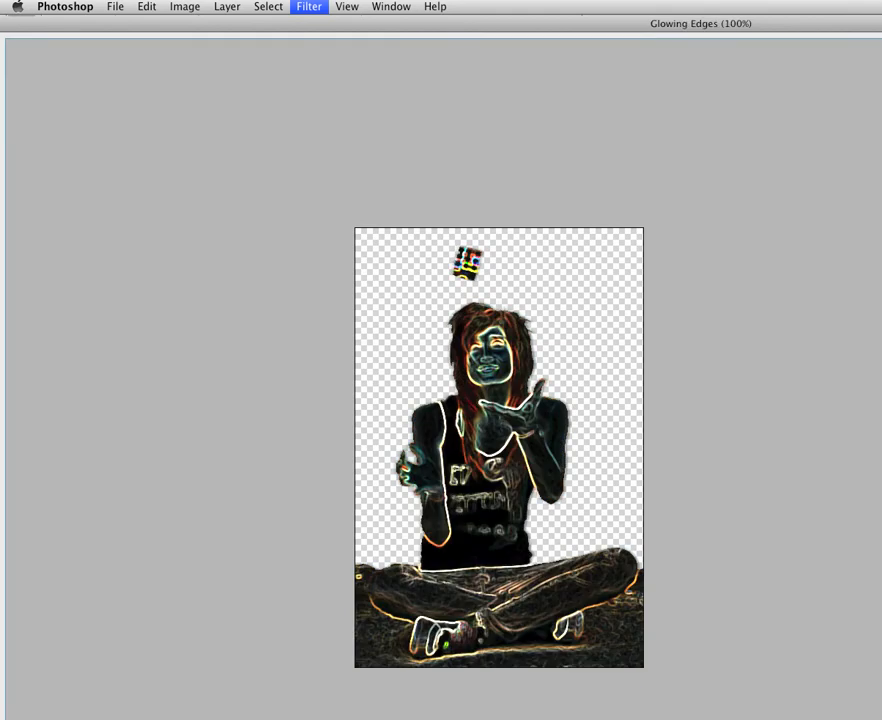
pyautogui.press('Return')
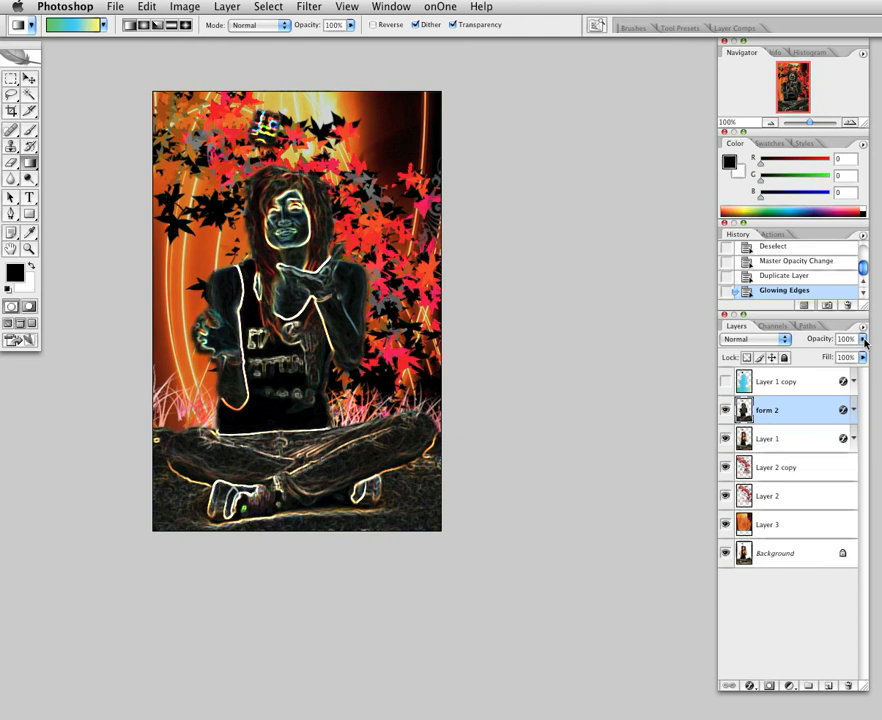
# Lower form 2's opacity to 63% and try the Dissolve, Darken, Color Burn and Multiply blending modes on it
pyautogui.moveTo(864, 341); pyautogui.dragTo(835, 358)
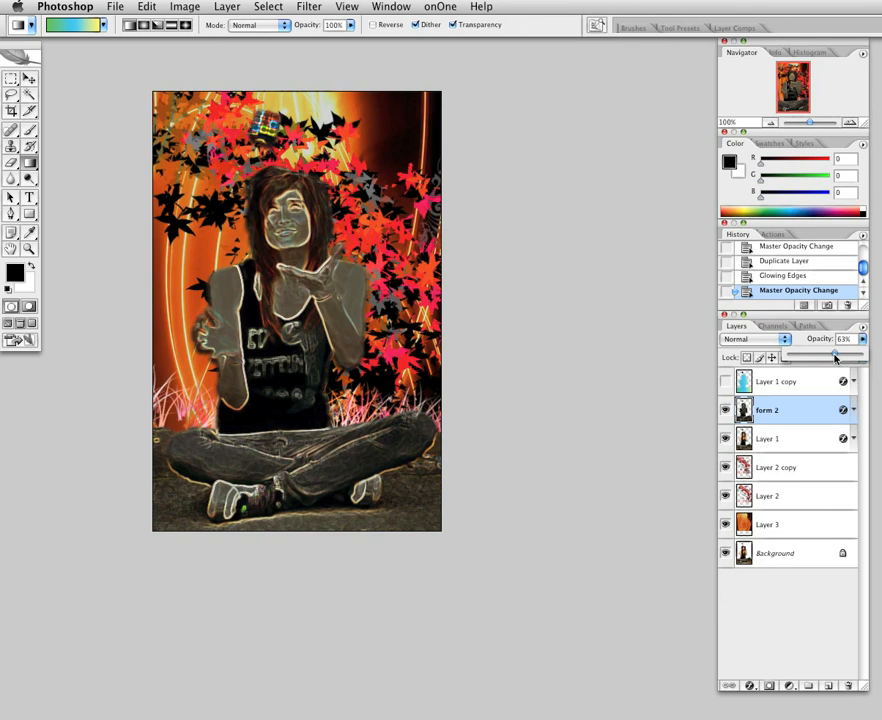
pyautogui.click(787, 340)
pyautogui.click(771, 347)
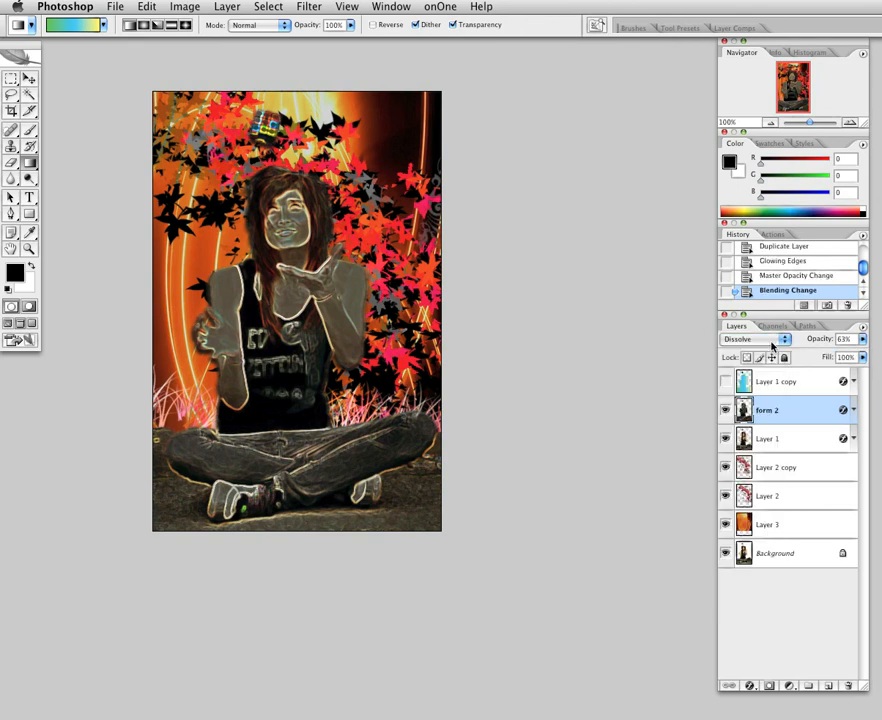
pyautogui.click(771, 342)
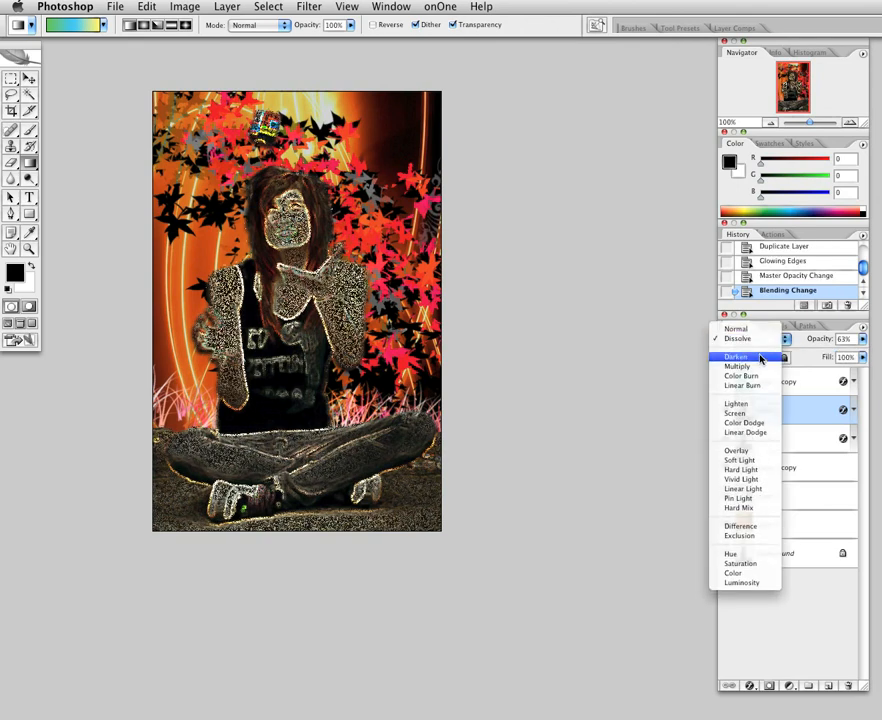
pyautogui.click(760, 357)
pyautogui.click(757, 344)
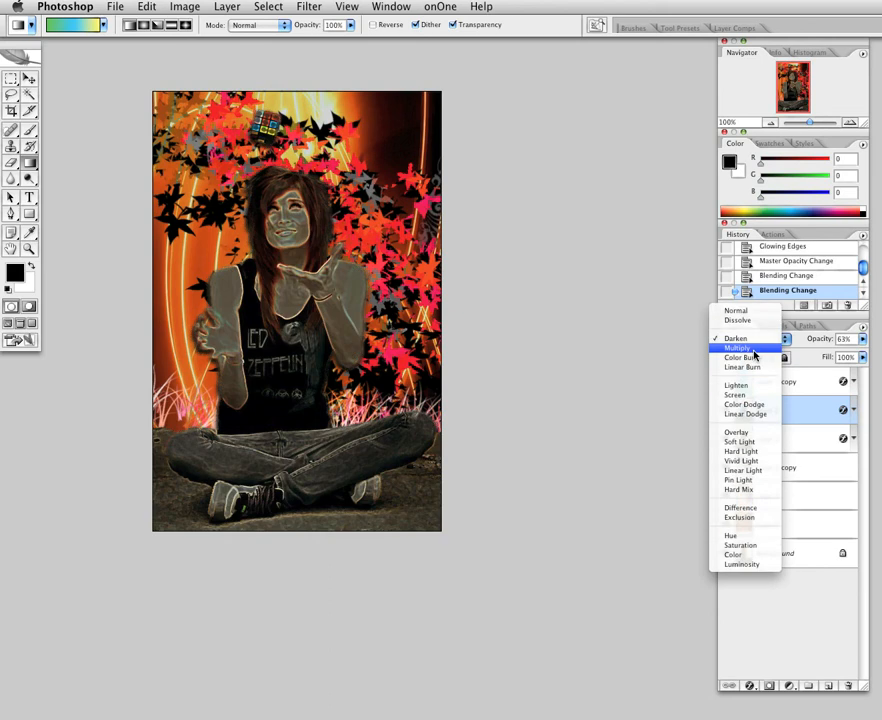
pyautogui.click(754, 357)
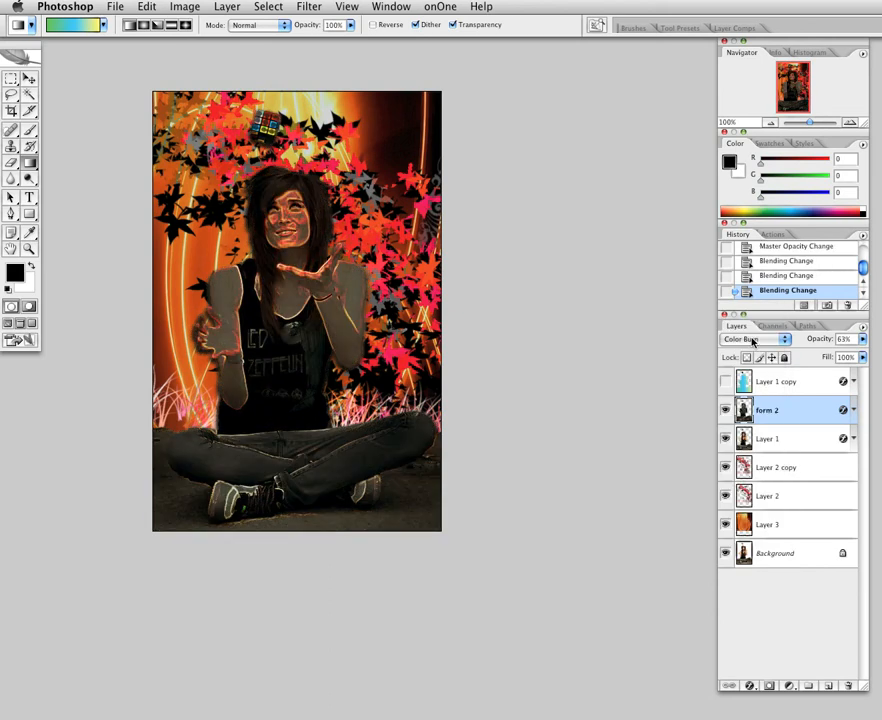
pyautogui.click(752, 341)
pyautogui.click(746, 330)
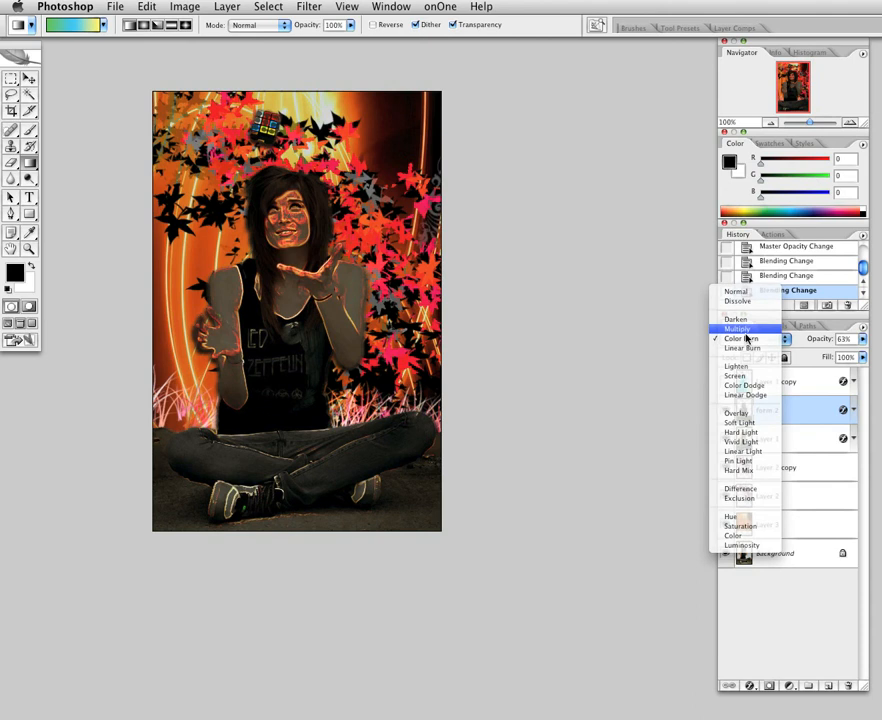
# Try the Lighten, Color Dodge and Linear Dodge blending modes on form 2
pyautogui.click(748, 341)
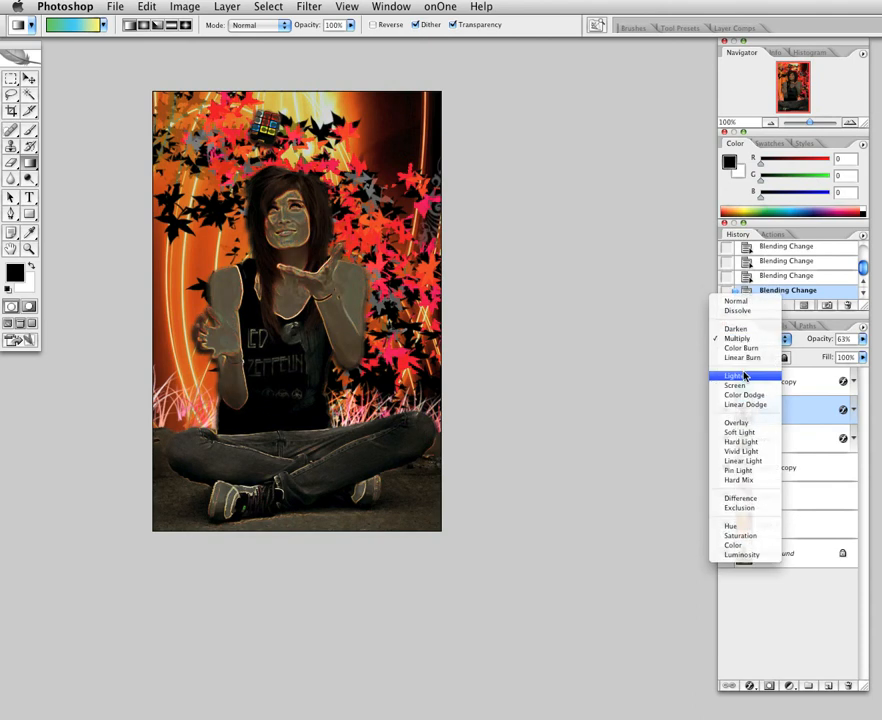
pyautogui.click(743, 376)
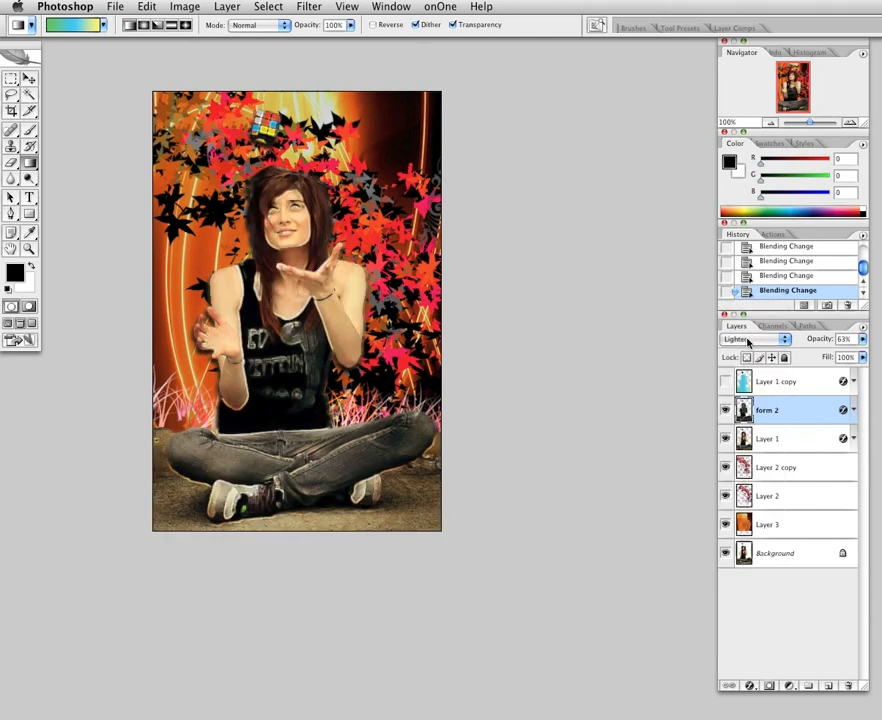
pyautogui.click(748, 341)
pyautogui.click(743, 358)
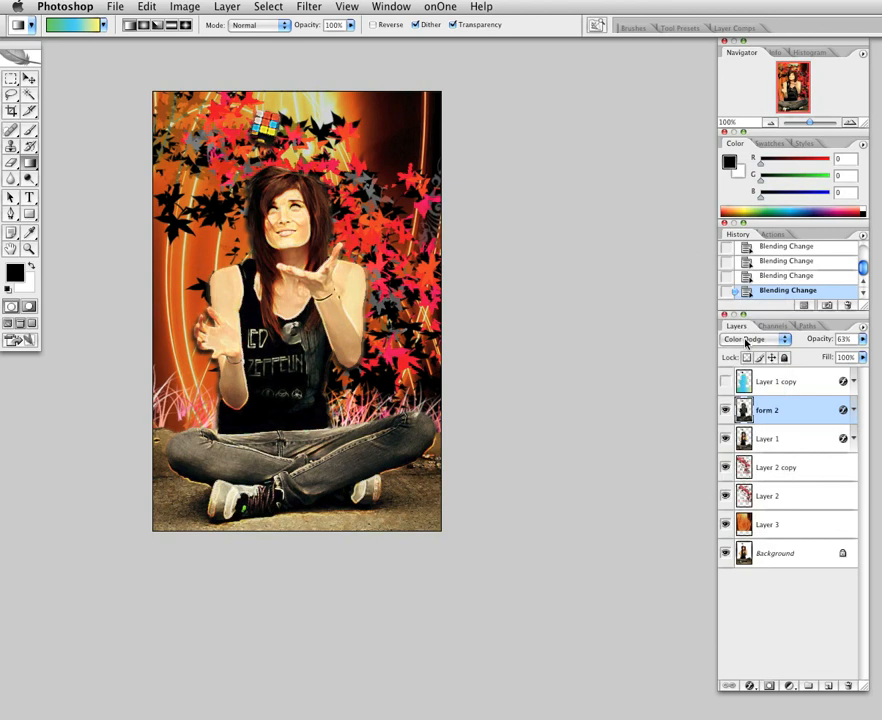
pyautogui.click(745, 340)
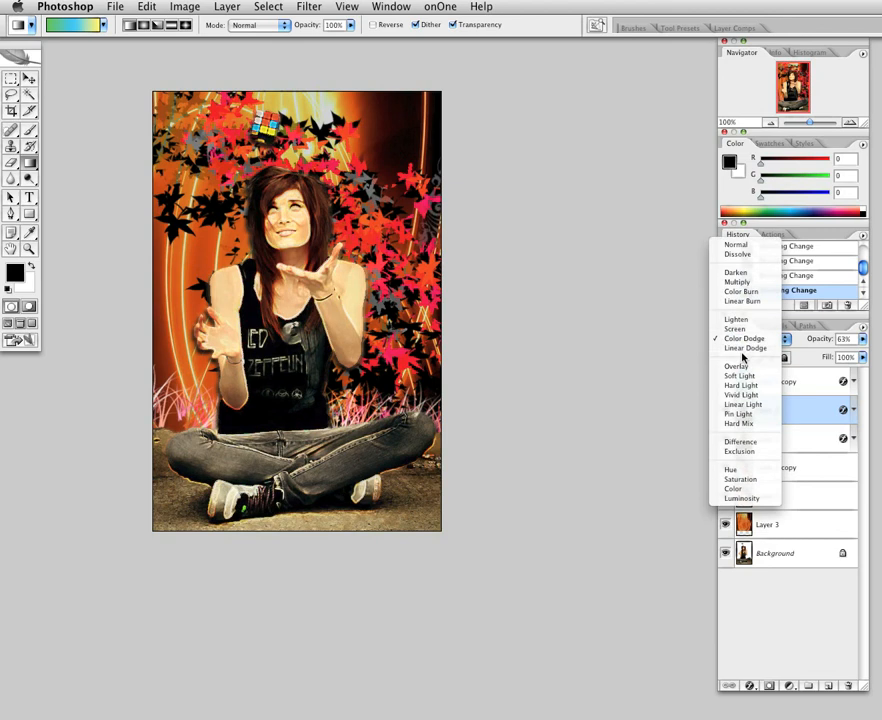
pyautogui.click(743, 349)
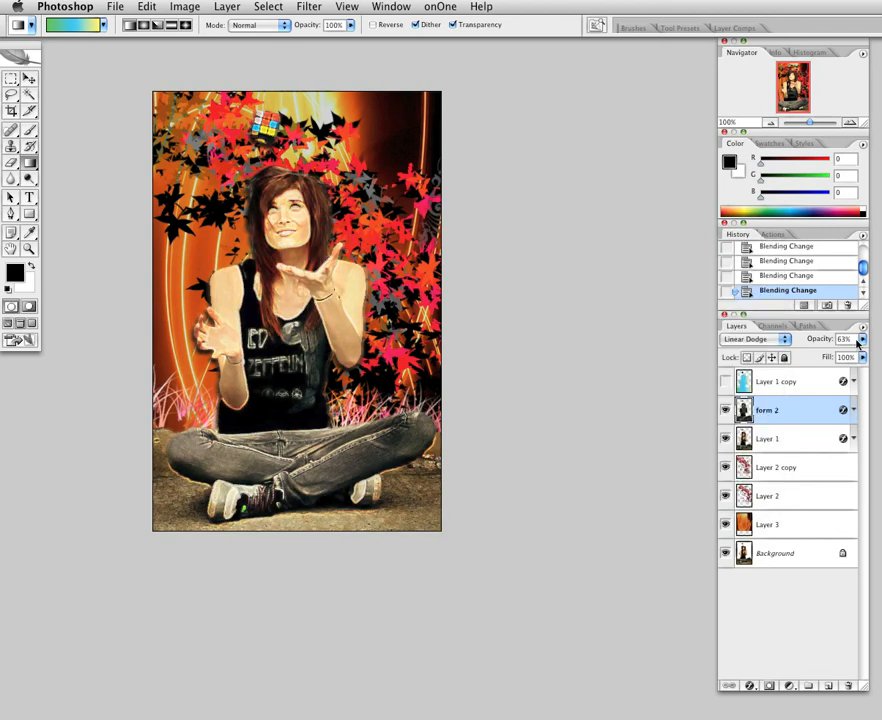
# Set form 2 to 100% opacity with the Overlay blending mode, and compare the image with the layer hidden and shown
pyautogui.click(862, 339)
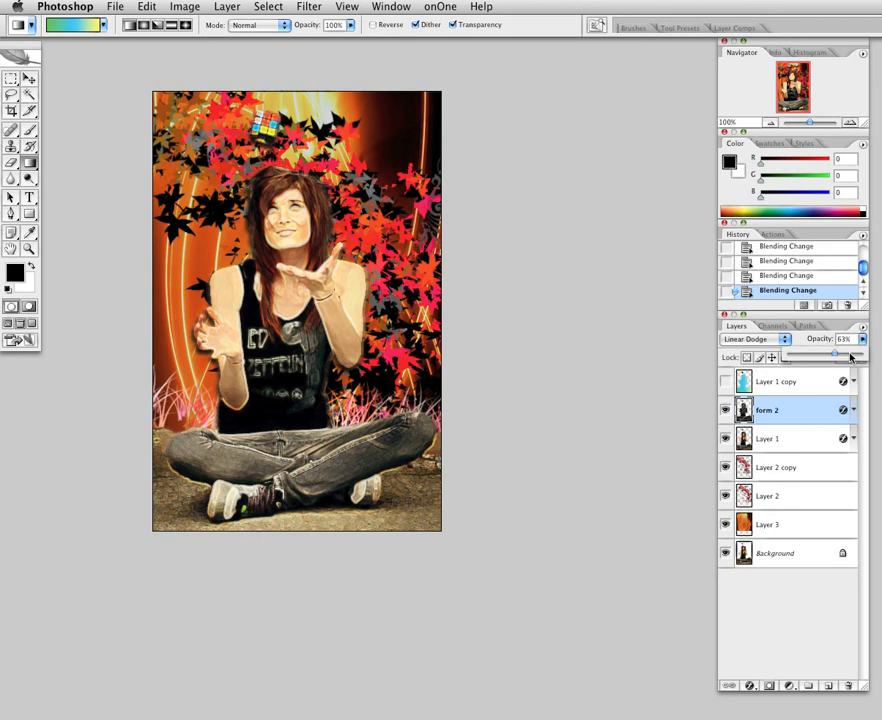
pyautogui.moveTo(850, 357); pyautogui.dragTo(864, 357)
pyautogui.click(779, 339)
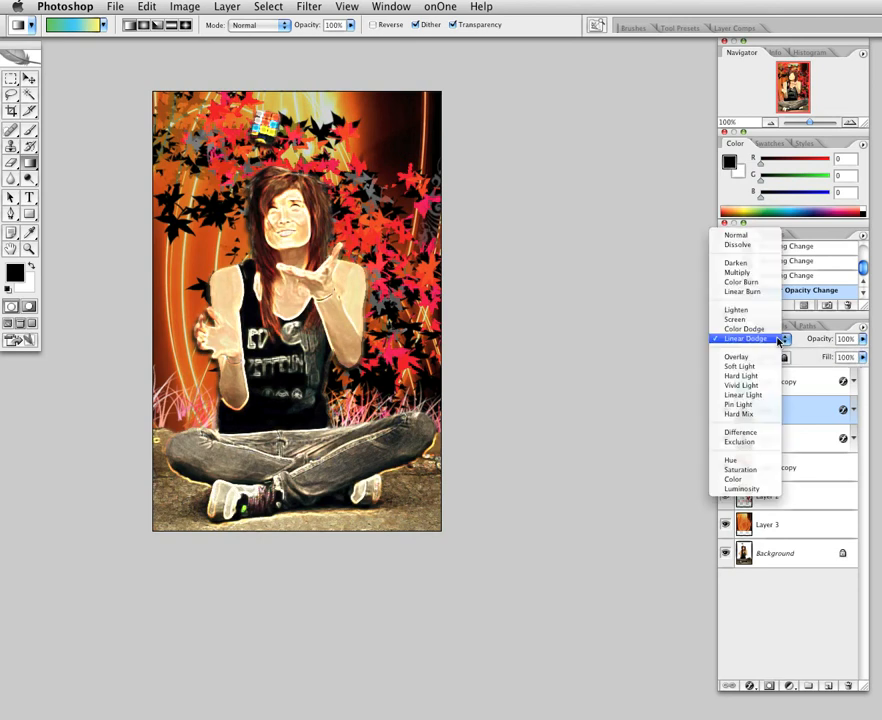
pyautogui.click(776, 357)
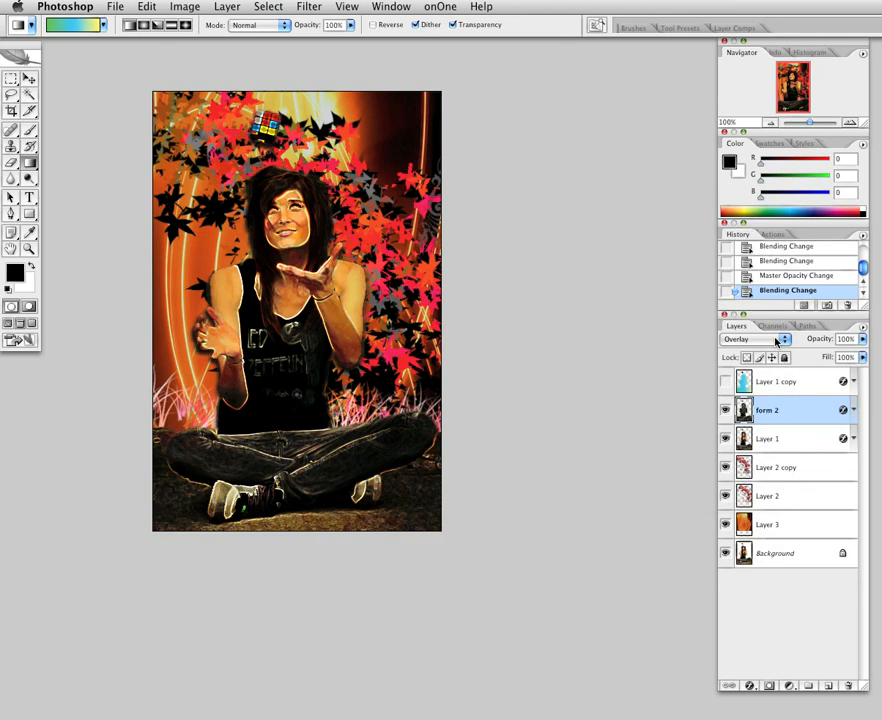
pyautogui.click(777, 340)
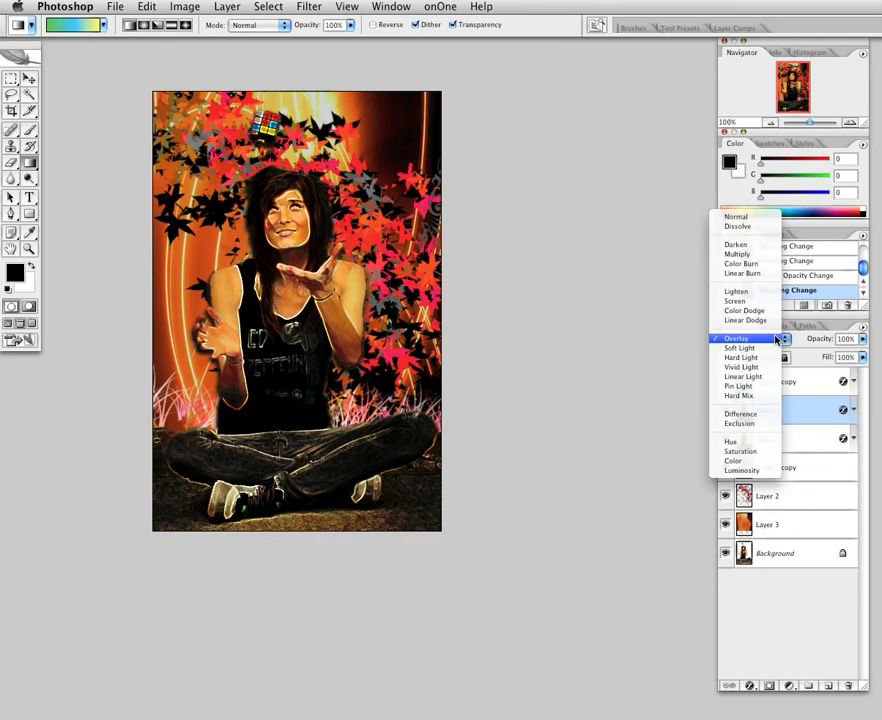
pyautogui.click(604, 355)
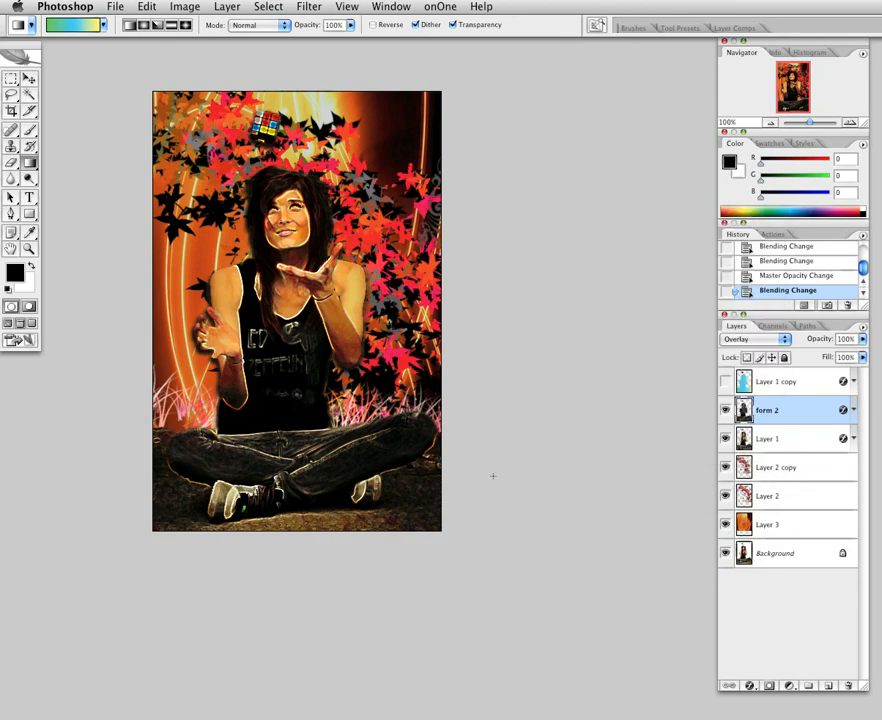
pyautogui.click(725, 410)
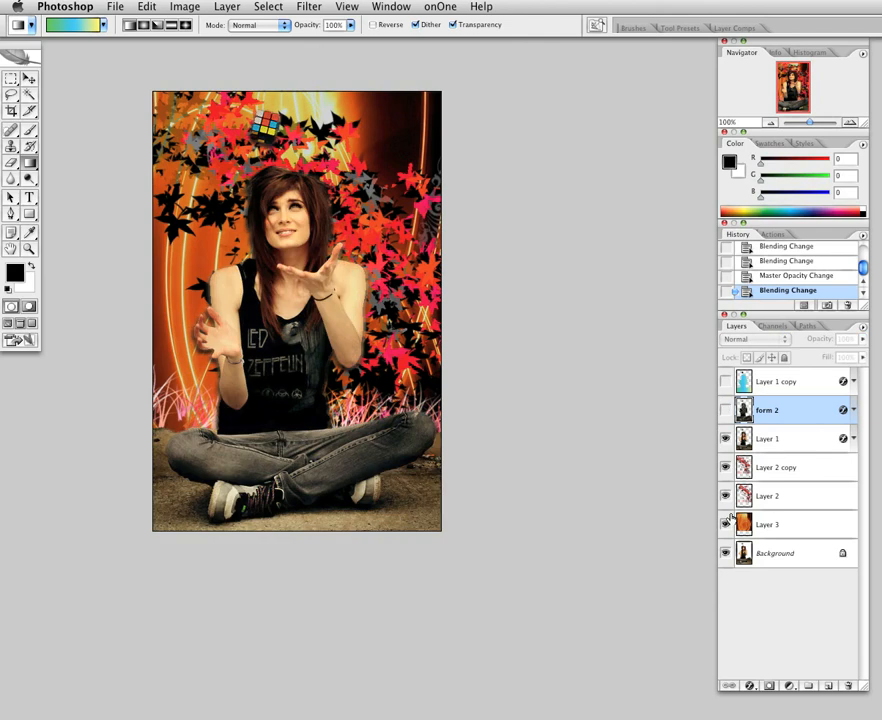
pyautogui.click(725, 410)
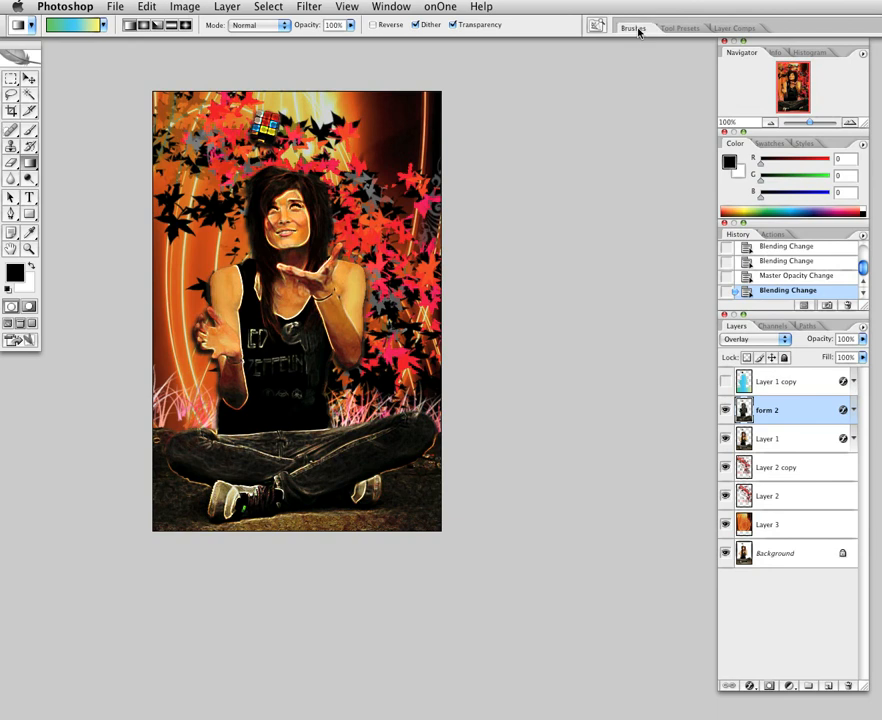
# Stamp the 300 px peacock-feather brush in black on the form 2 layer at several spots around the woman
pyautogui.click(29, 129)
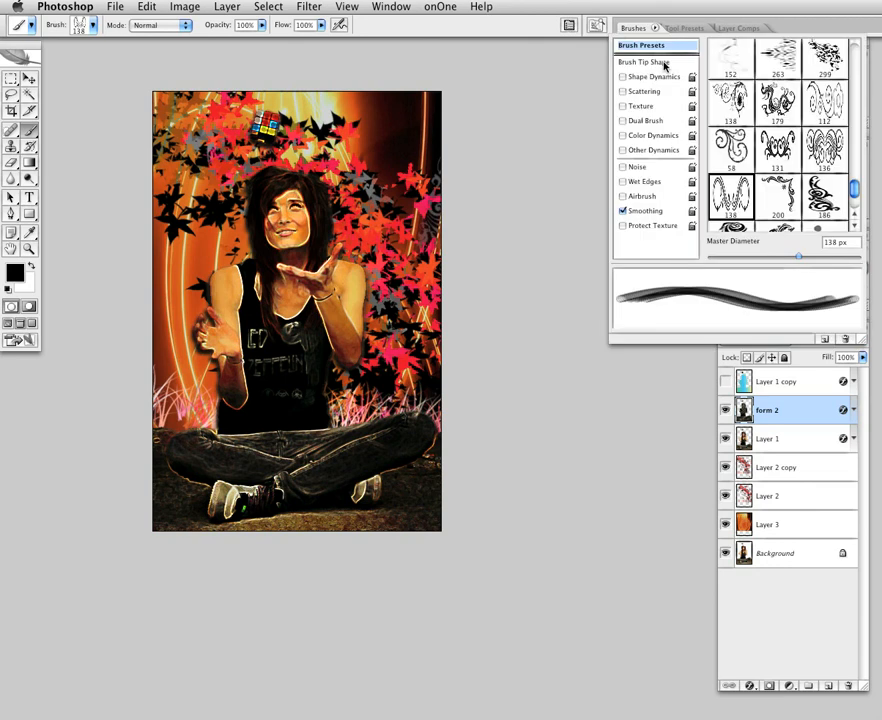
pyautogui.scroll(-1, 782, 135)
pyautogui.scroll(-1, 808, 181)
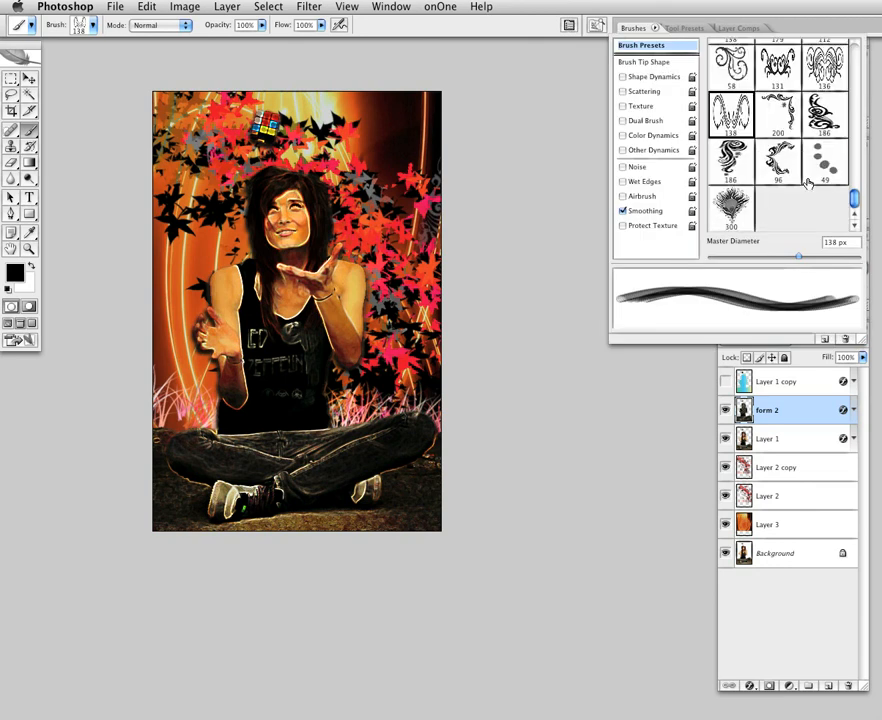
pyautogui.click(731, 207)
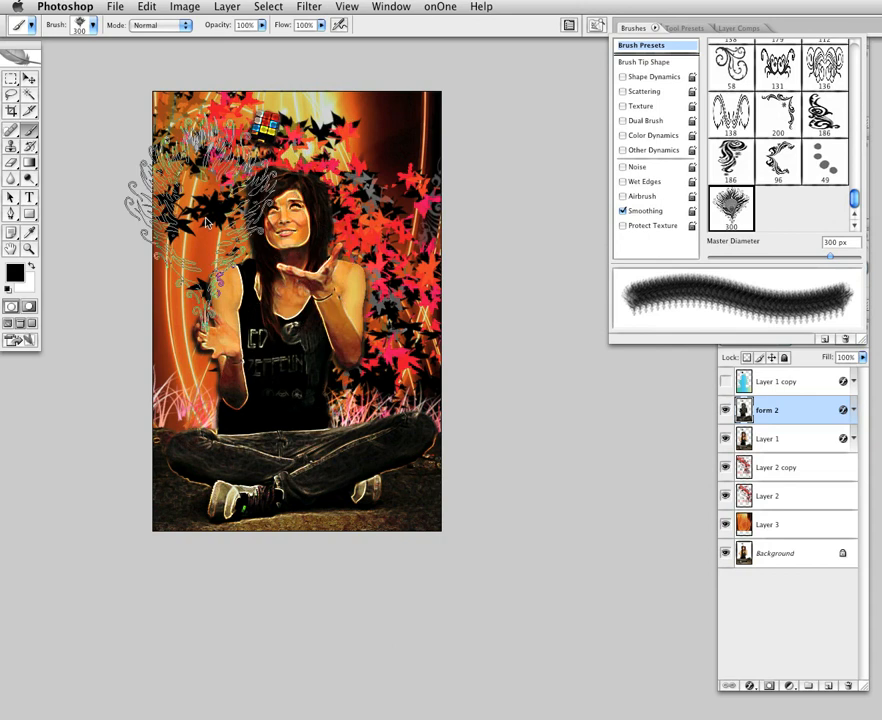
pyautogui.click(207, 222)
pyautogui.click(439, 387)
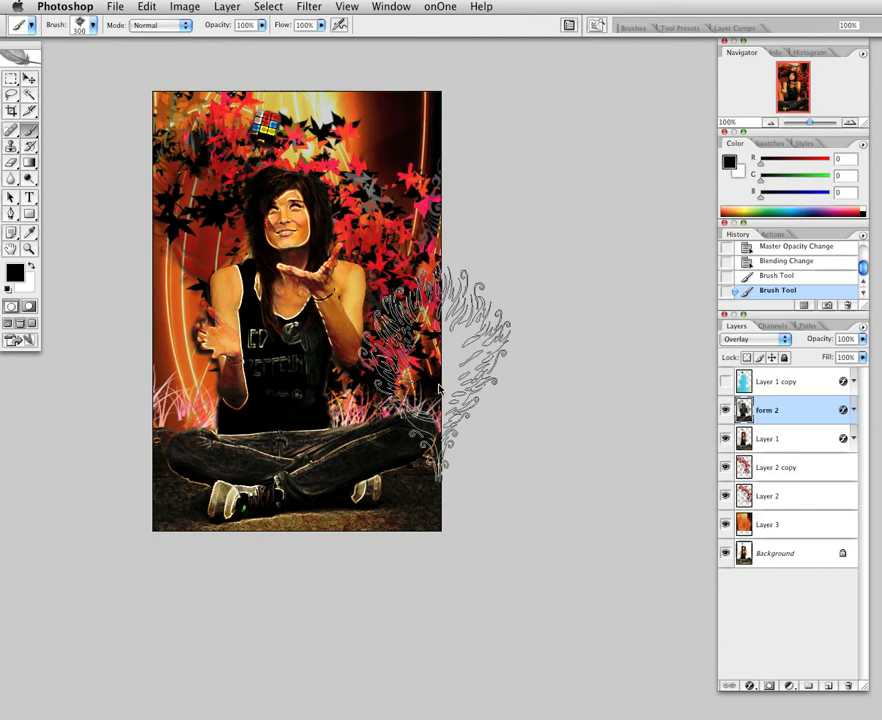
pyautogui.click(282, 465)
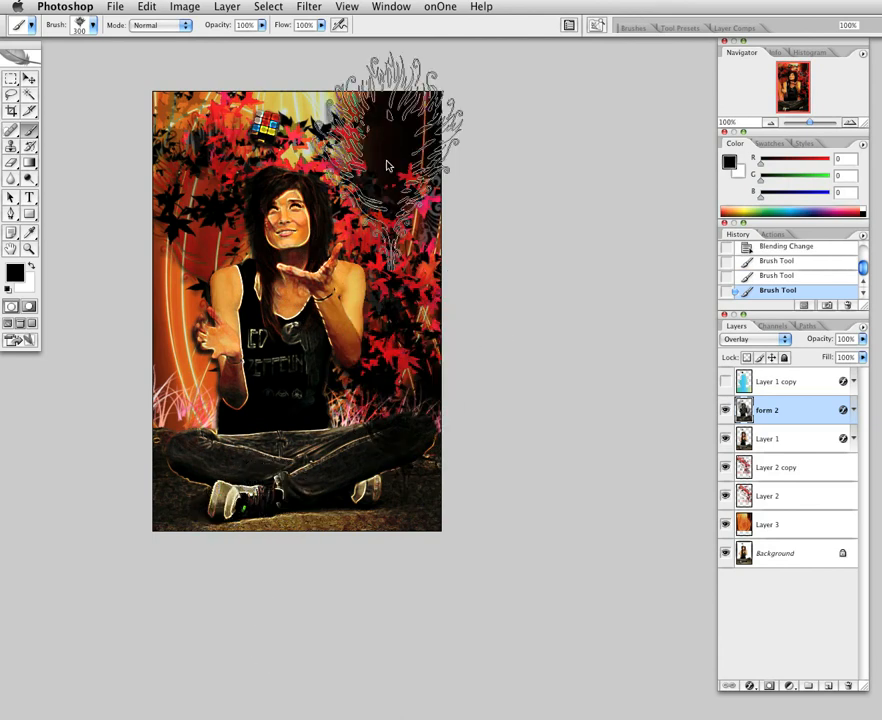
pyautogui.click(388, 166)
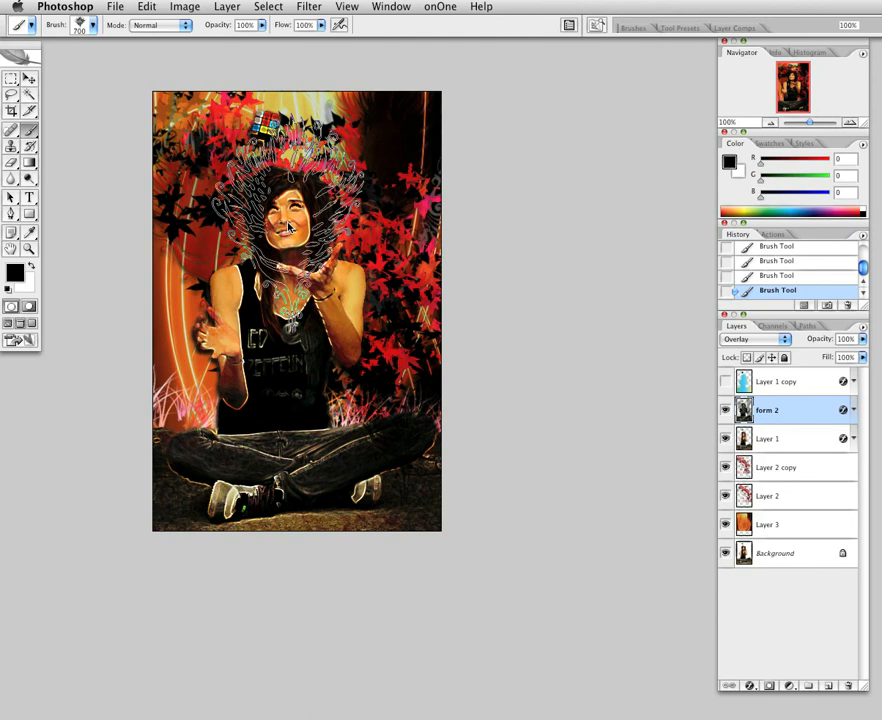
# Try different sizes for the feather brush and bring it to 250 px
pyautogui.press('.')
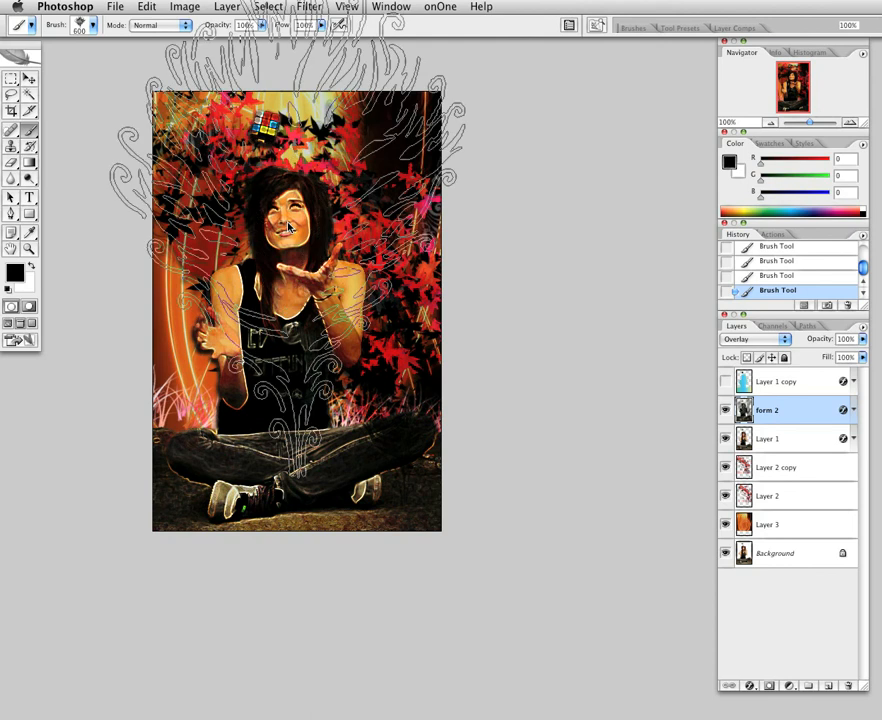
pyautogui.press('.')
pyautogui.press('.')
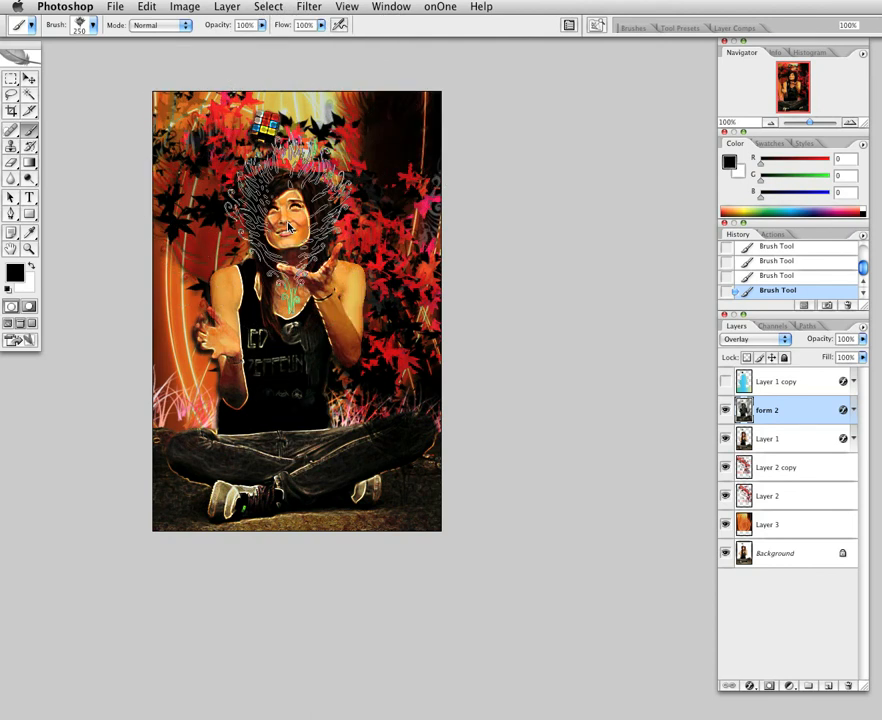
# Look through the brush presets and choose the 74 px swirl brush
pyautogui.click(633, 27)
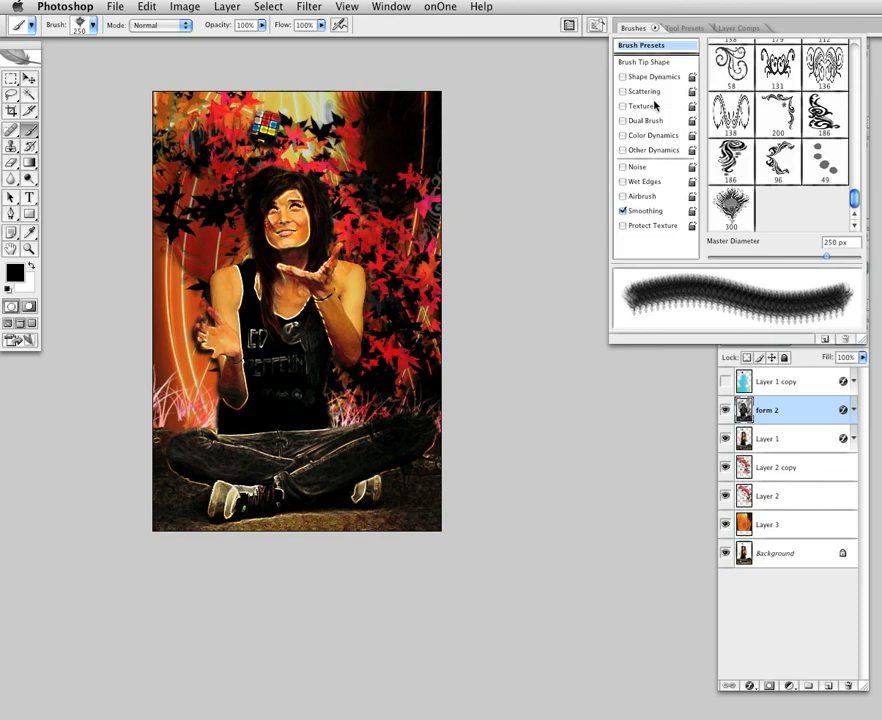
pyautogui.scroll(1, 799, 197)
pyautogui.scroll(3, 799, 197)
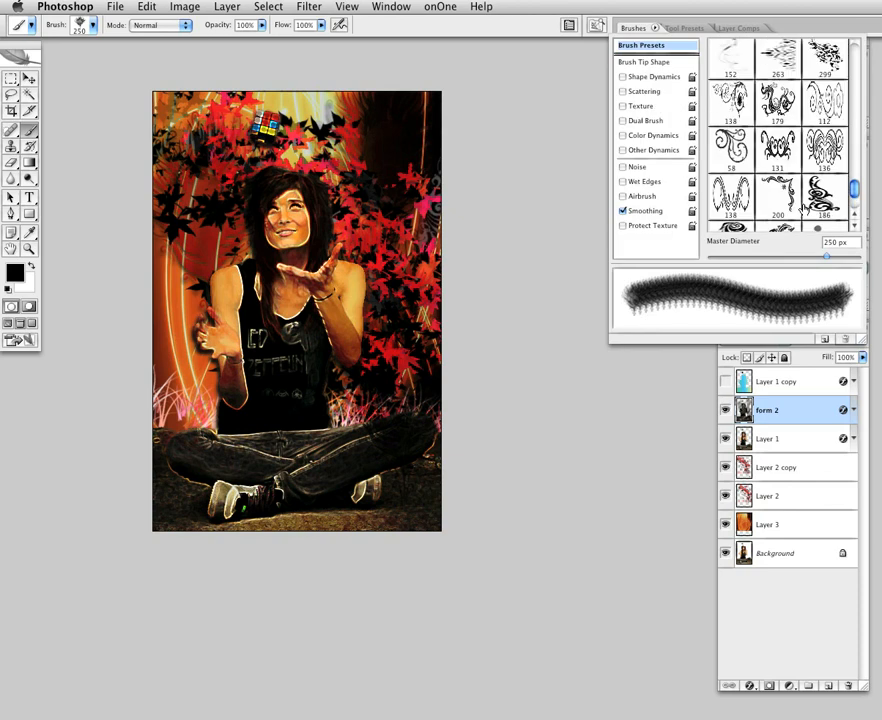
pyautogui.scroll(3, 802, 208)
pyautogui.scroll(3, 780, 125)
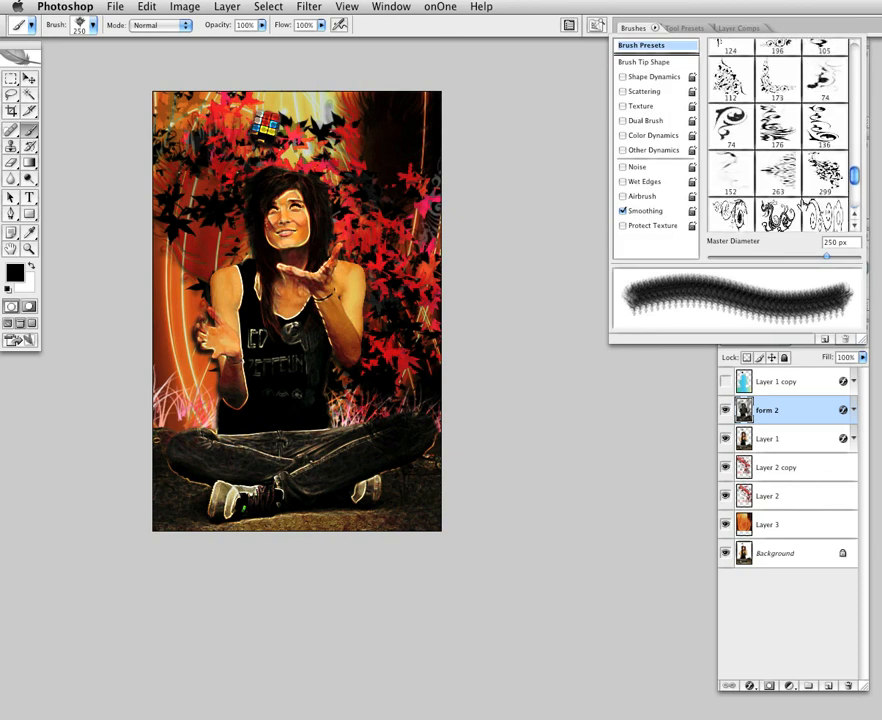
pyautogui.scroll(3, 754, 180)
pyautogui.scroll(3, 752, 181)
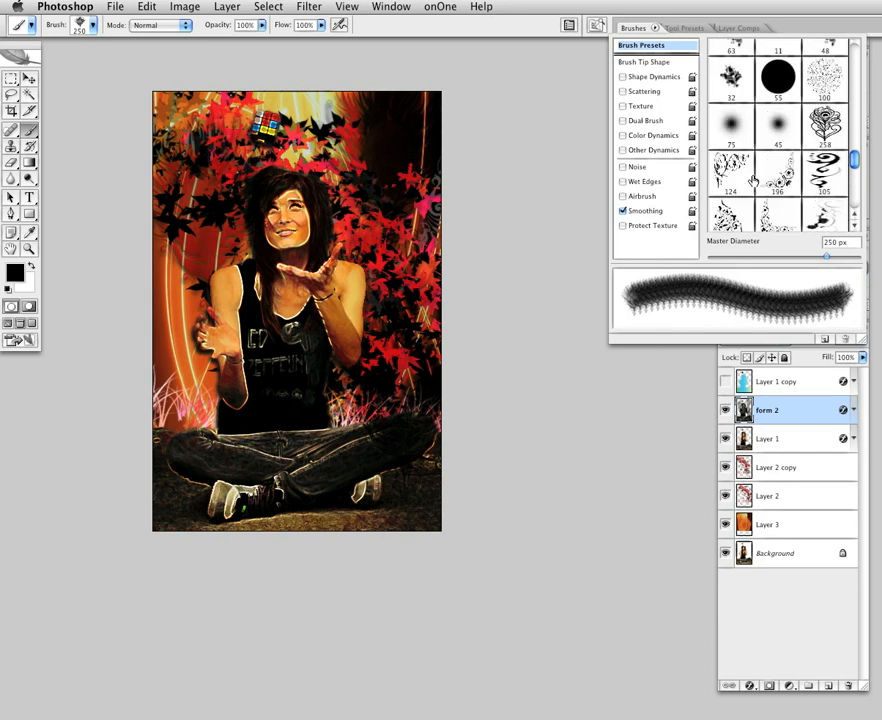
pyautogui.scroll(1, 752, 181)
pyautogui.scroll(5, 848, 152)
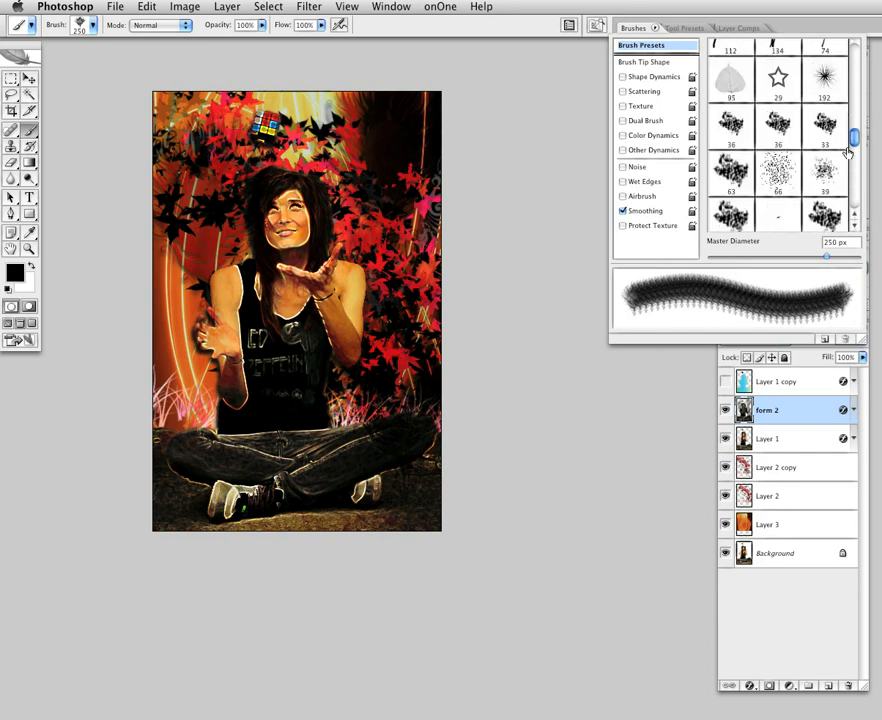
pyautogui.scroll(3, 848, 152)
pyautogui.scroll(1, 848, 152)
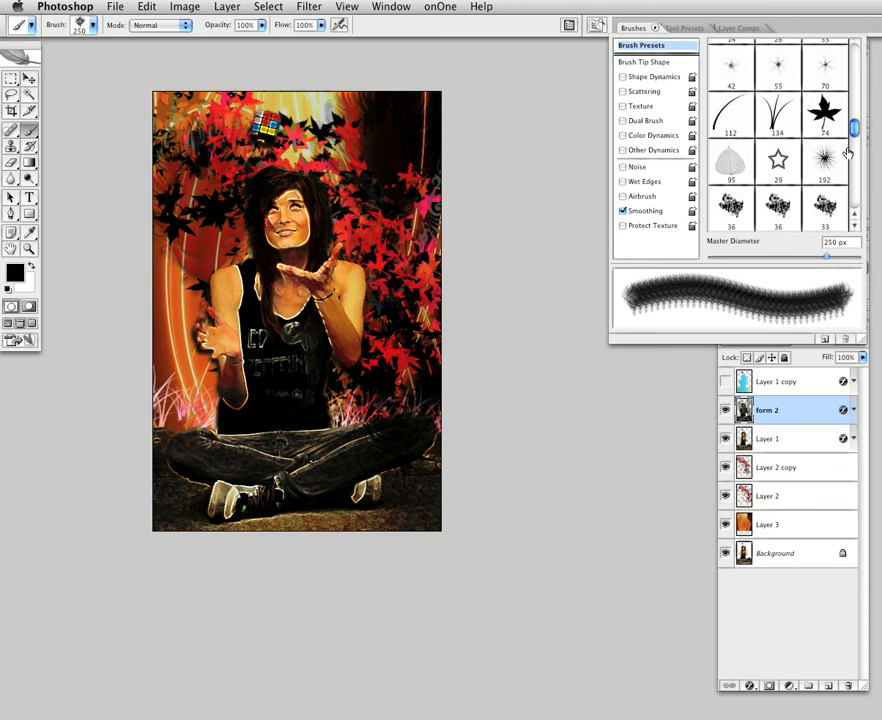
pyautogui.scroll(-5, 848, 152)
pyautogui.scroll(-4, 848, 152)
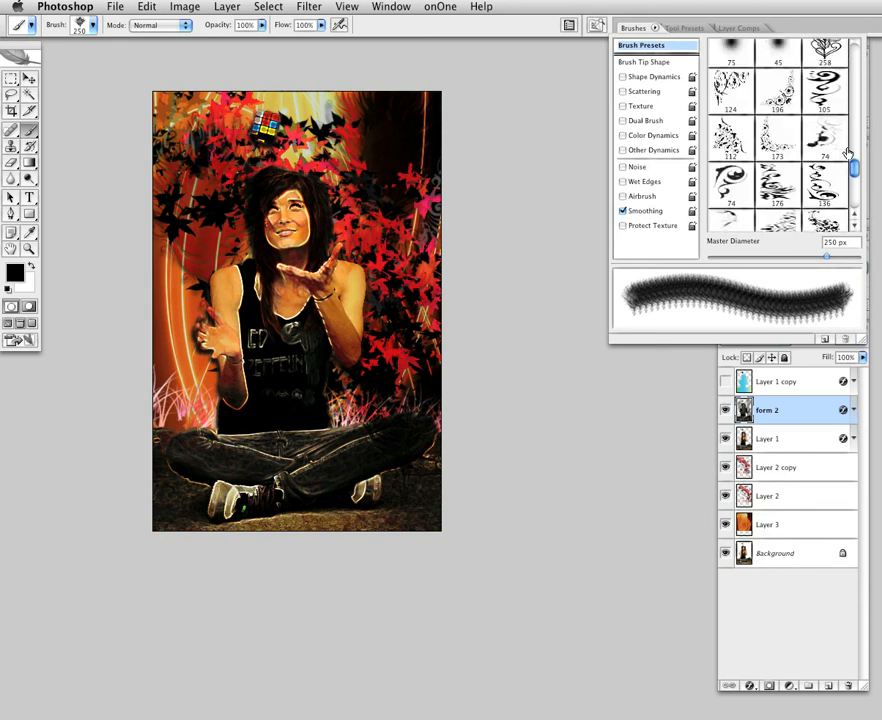
pyautogui.scroll(-2, 848, 152)
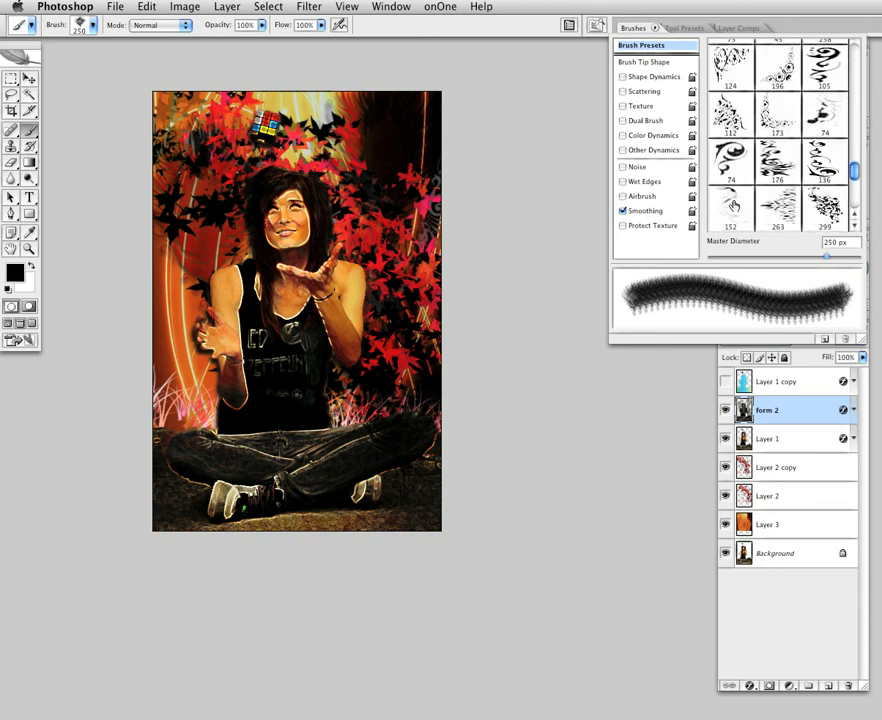
pyautogui.click(731, 163)
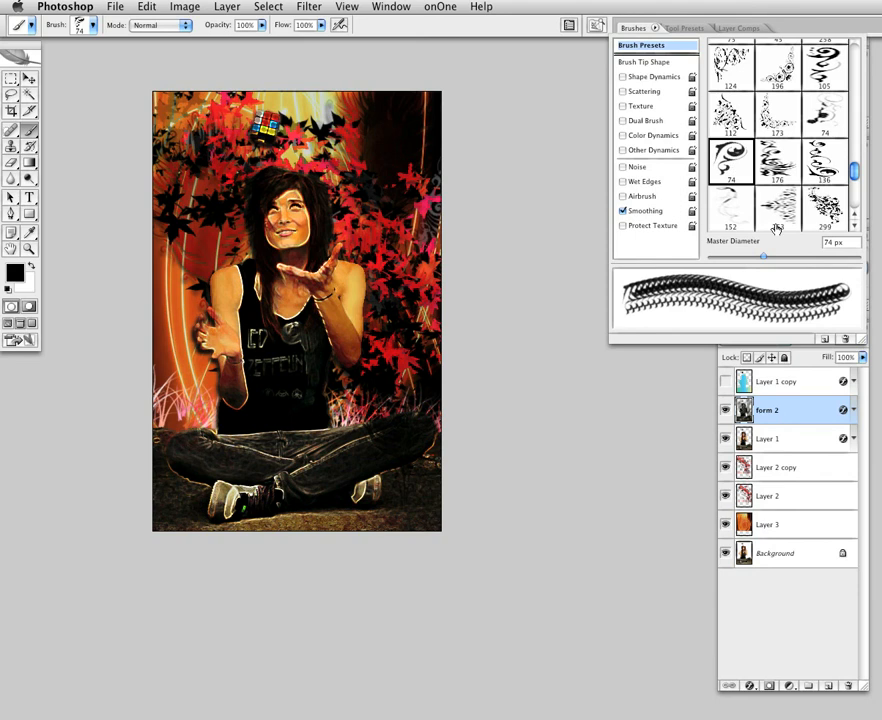
# Enable Shape Dynamics and 92% spacing for the swirl brush, and paint swirls on form 2 around the woman
pyautogui.click(641, 63)
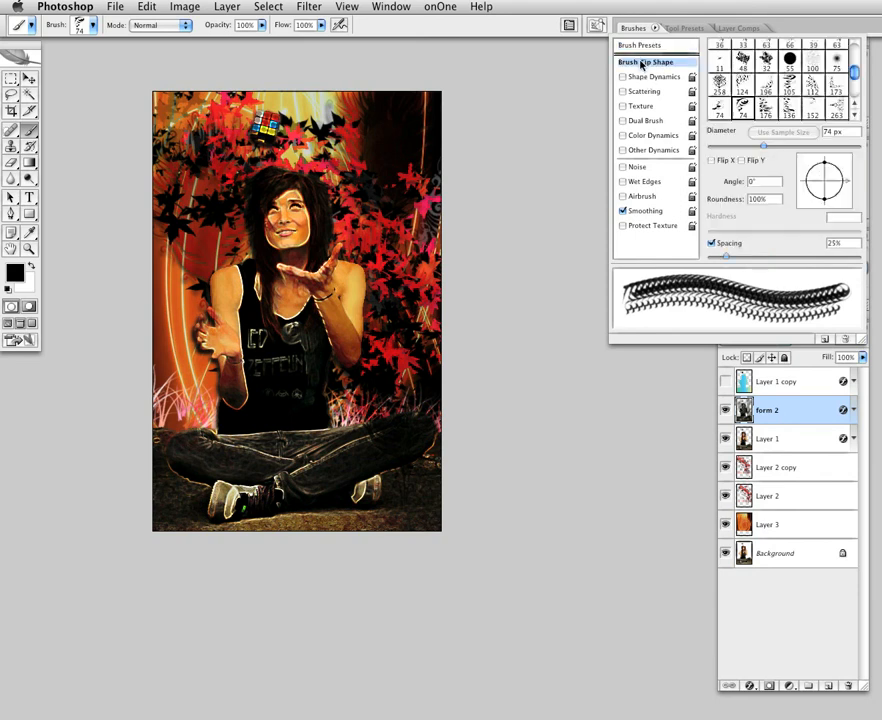
pyautogui.click(652, 77)
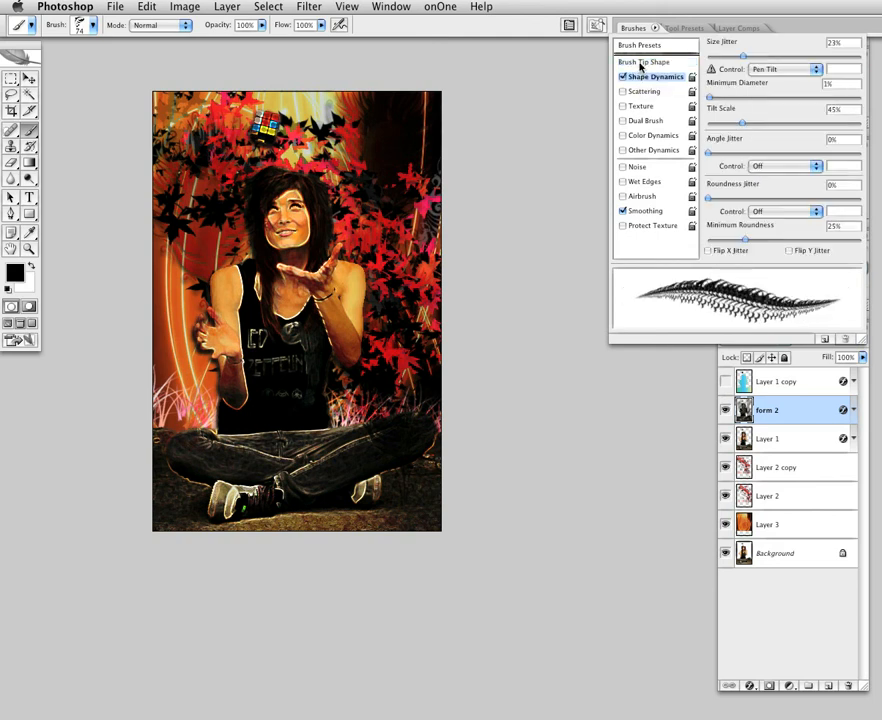
pyautogui.click(641, 63)
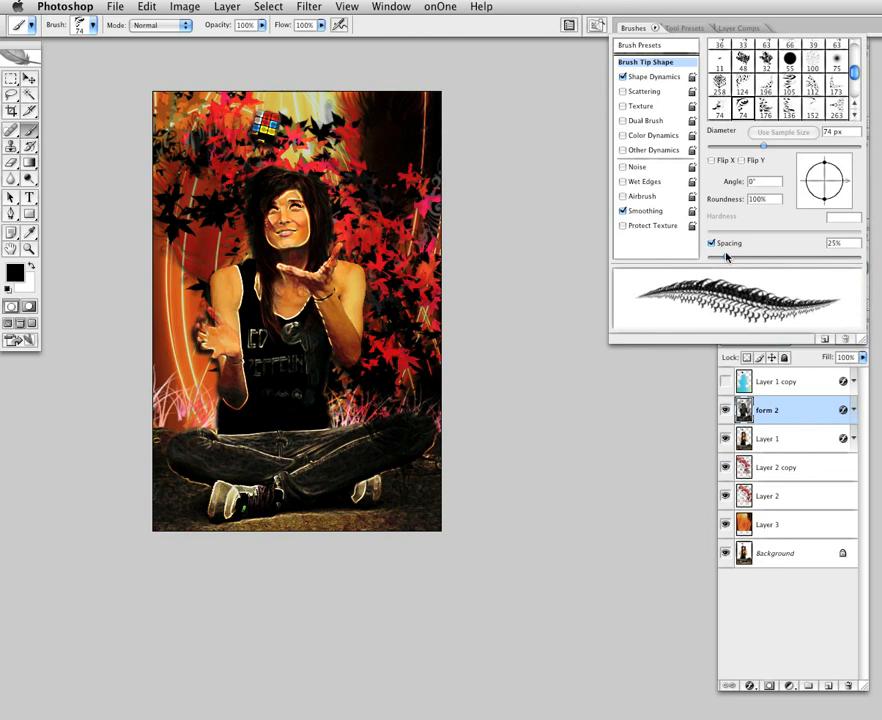
pyautogui.moveTo(726, 257); pyautogui.dragTo(777, 257)
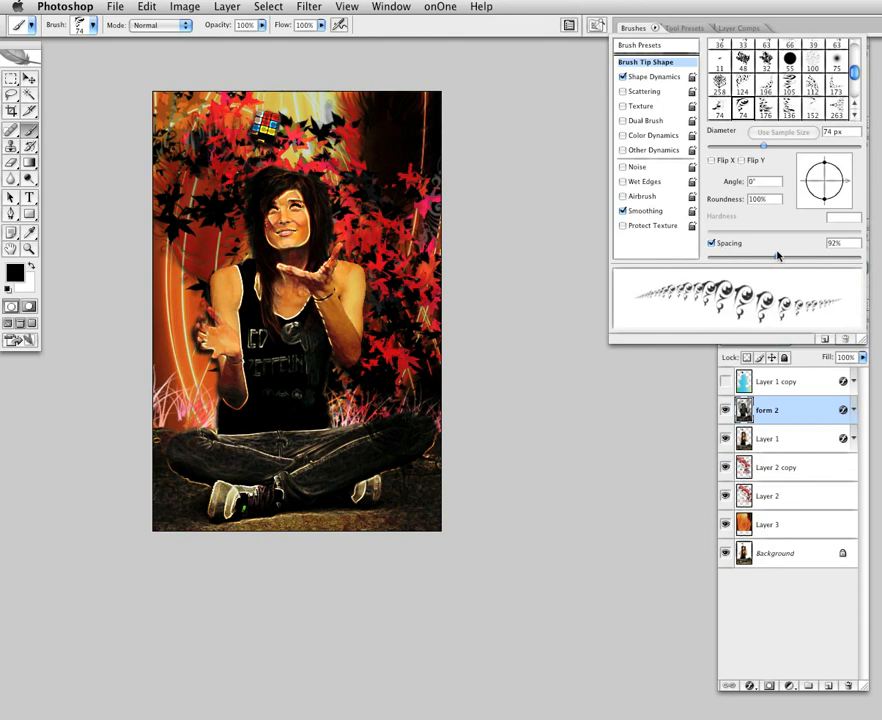
pyautogui.click(203, 262)
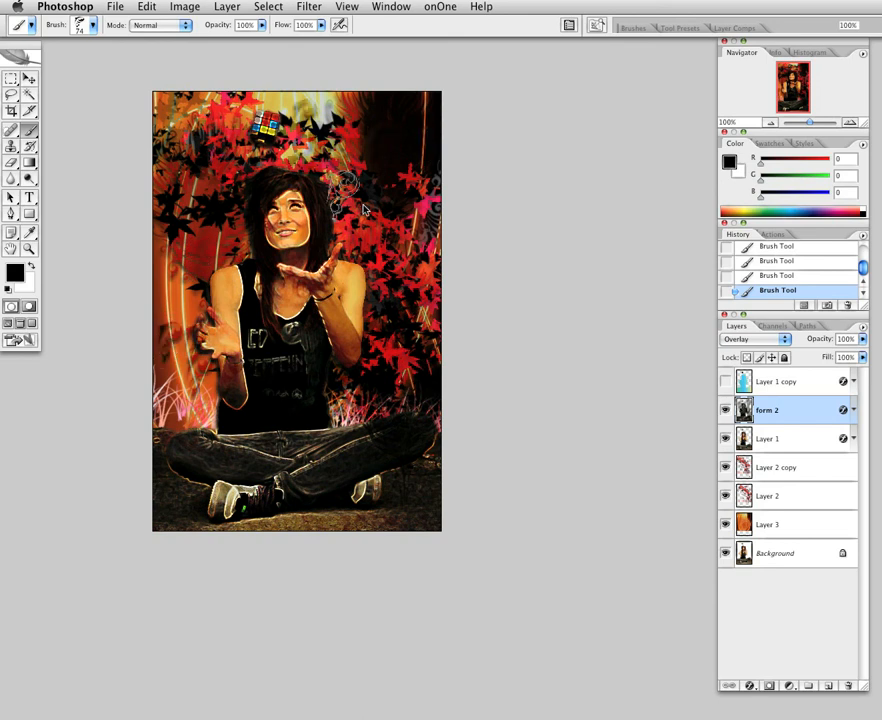
pyautogui.click(172, 329)
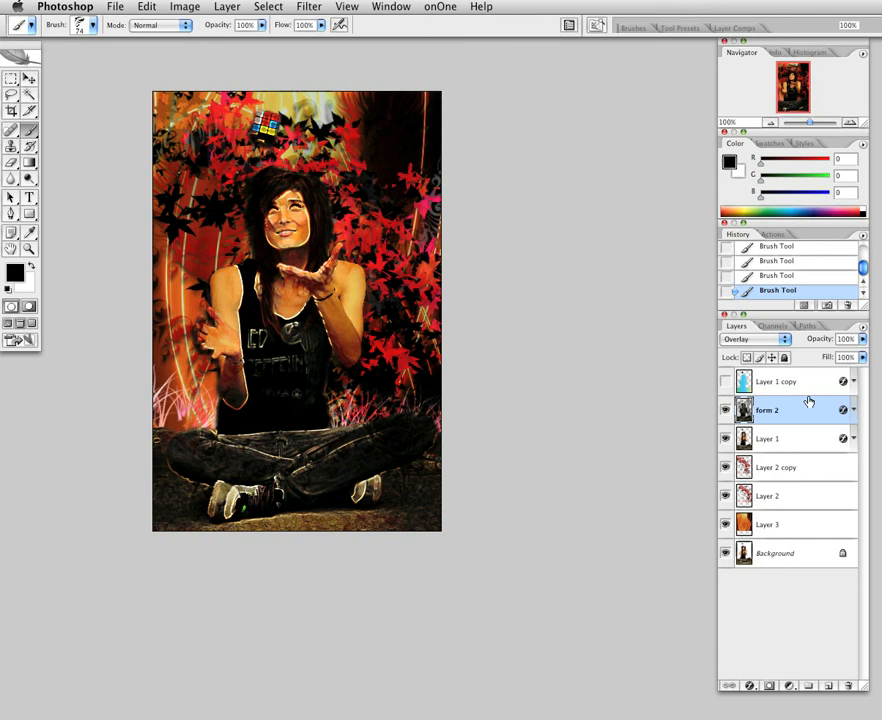
# Hide Layer 1, both leaf layers, Layer 3 and the Background to examine form 2 alone, and show the Background again
pyautogui.click(725, 384)
pyautogui.click(725, 382)
pyautogui.click(725, 438)
pyautogui.click(725, 466)
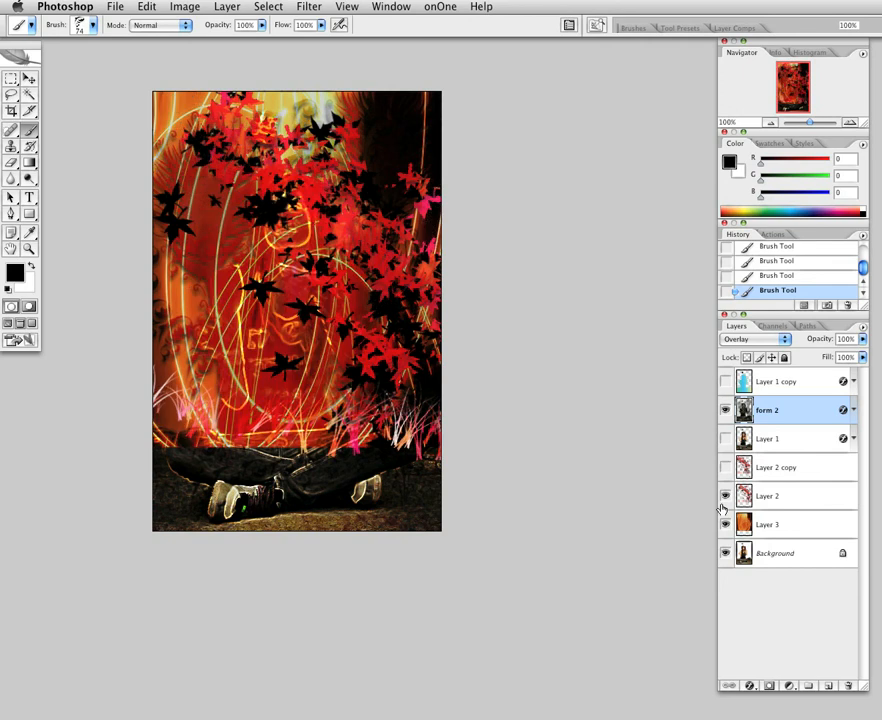
pyautogui.click(725, 495)
pyautogui.click(725, 524)
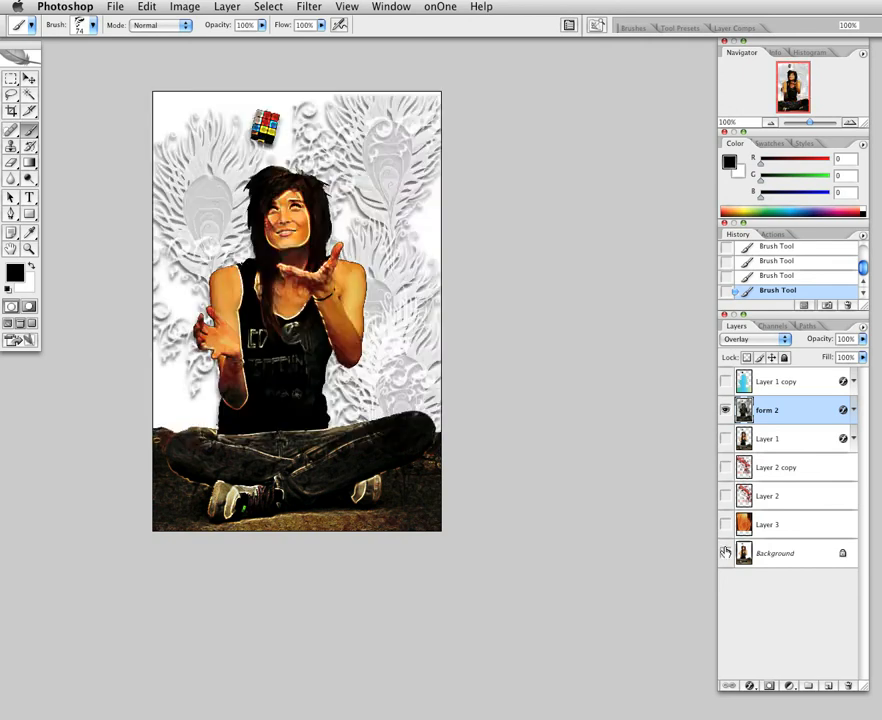
pyautogui.click(725, 553)
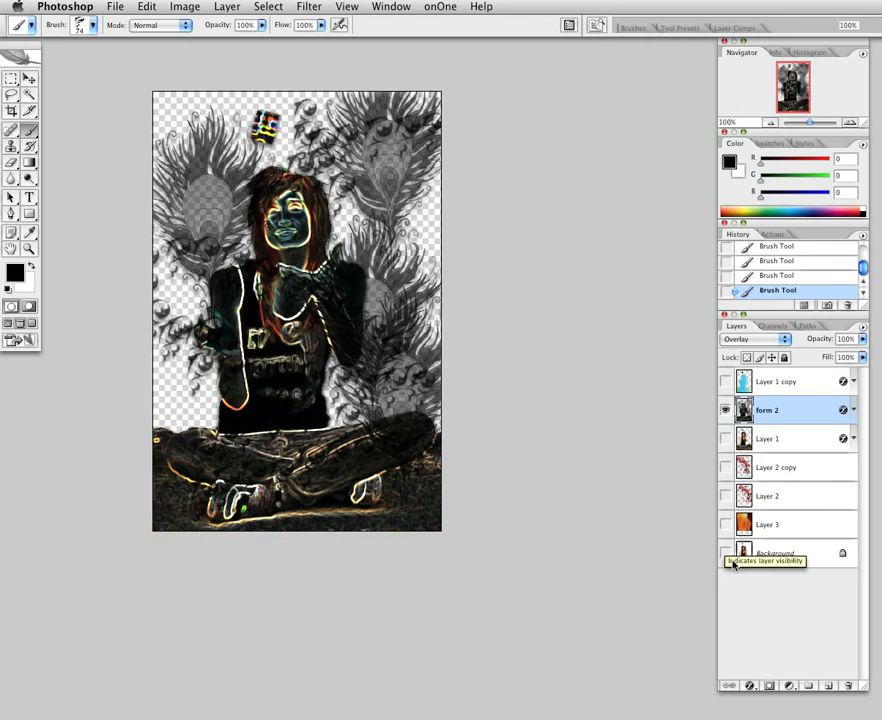
pyautogui.click(726, 553)
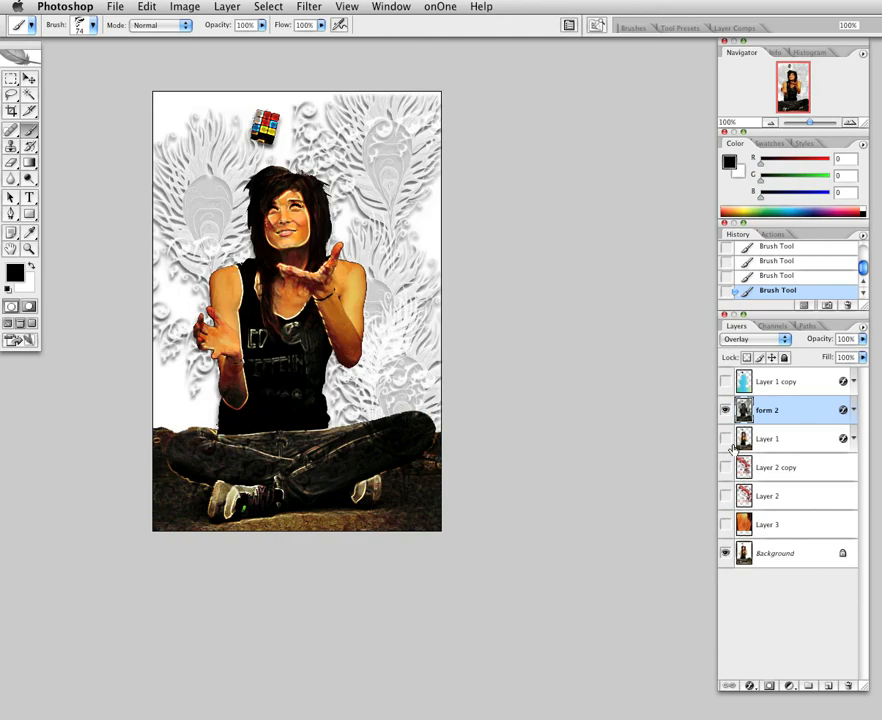
# Set form 2's blending mode to Normal and show Layer 3, Layer 2, Layer 2 copy and Layer 1
pyautogui.click(745, 339)
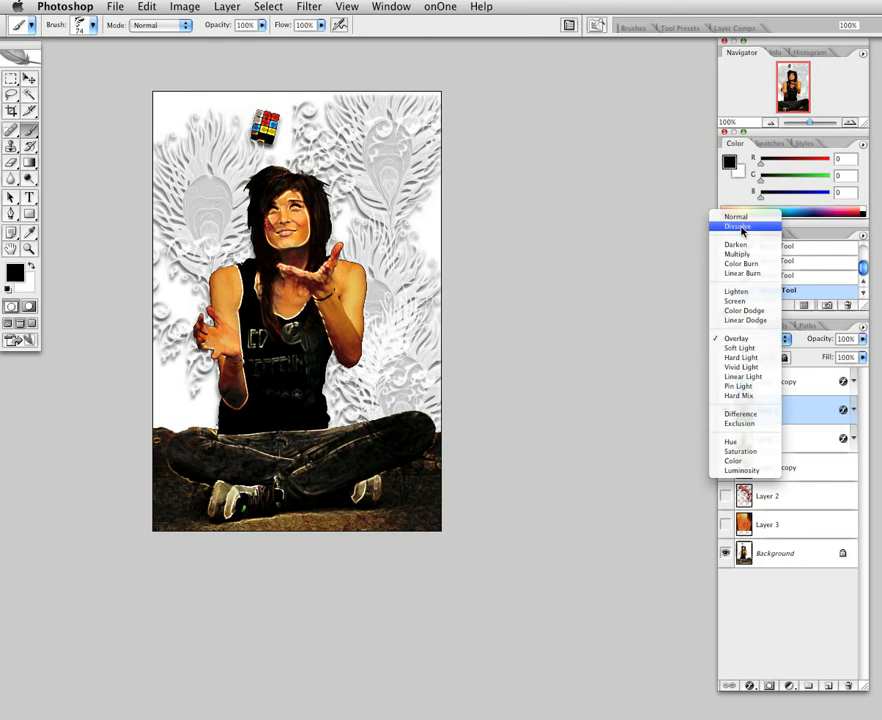
pyautogui.click(738, 218)
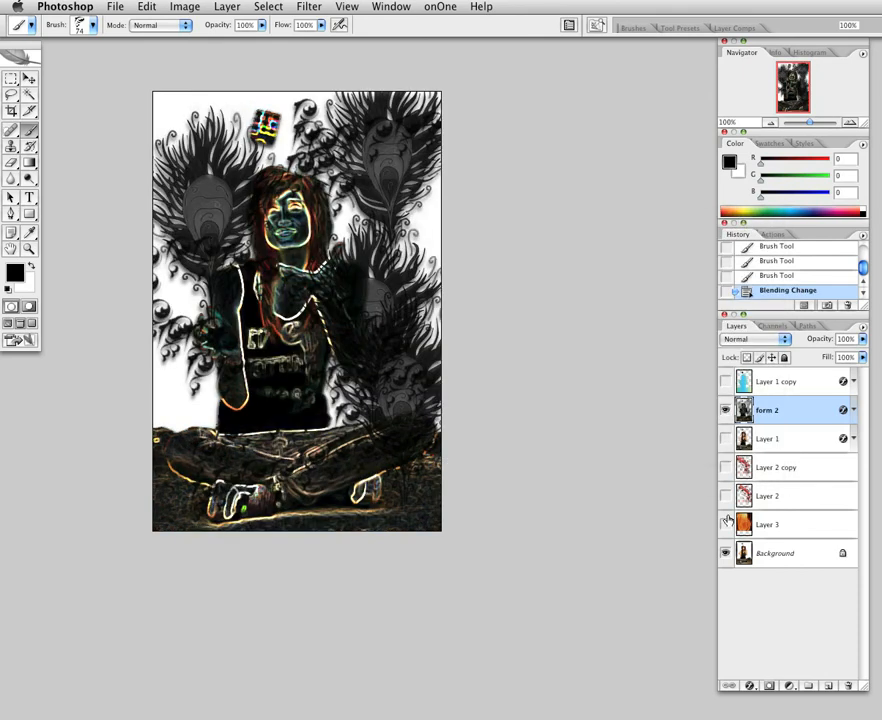
pyautogui.moveTo(727, 522); pyautogui.dragTo(727, 441)
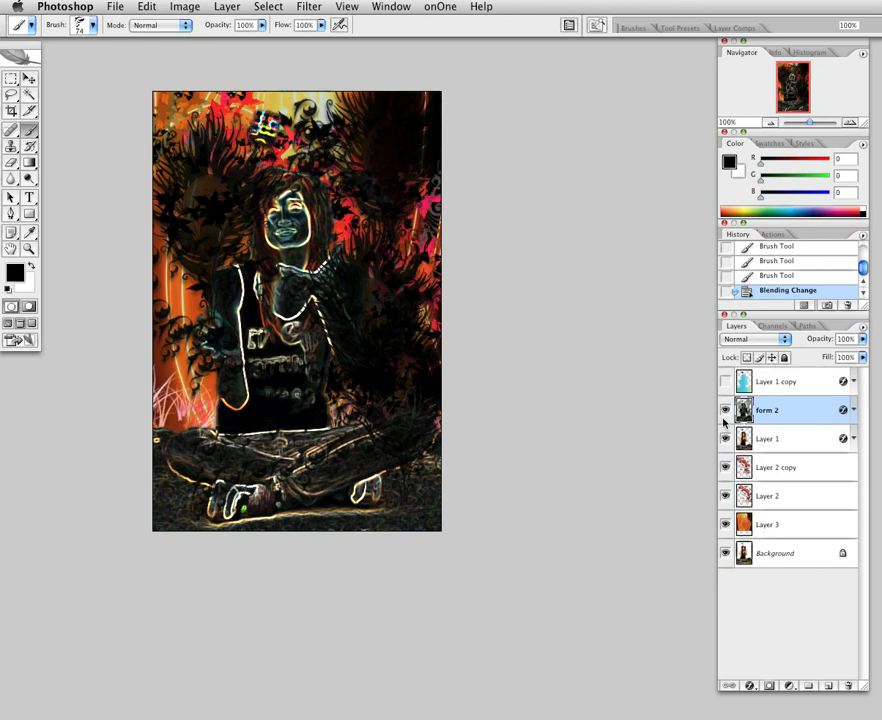
# Set form 2's blending mode to Overlay and stamp two more swirls near the upper right of the image
pyautogui.click(765, 338)
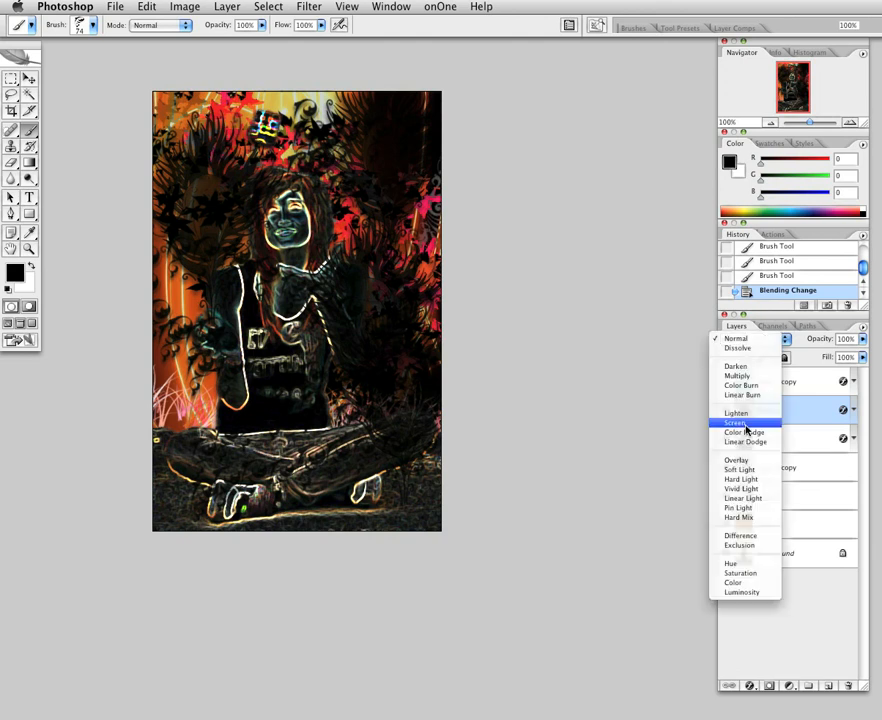
pyautogui.click(738, 460)
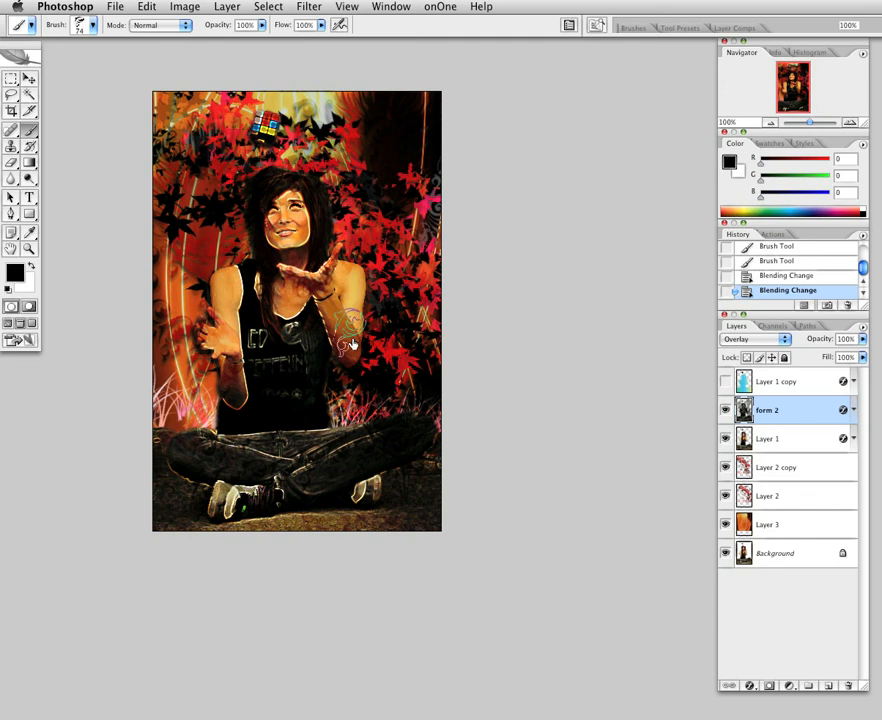
pyautogui.click(422, 142)
pyautogui.click(422, 142)
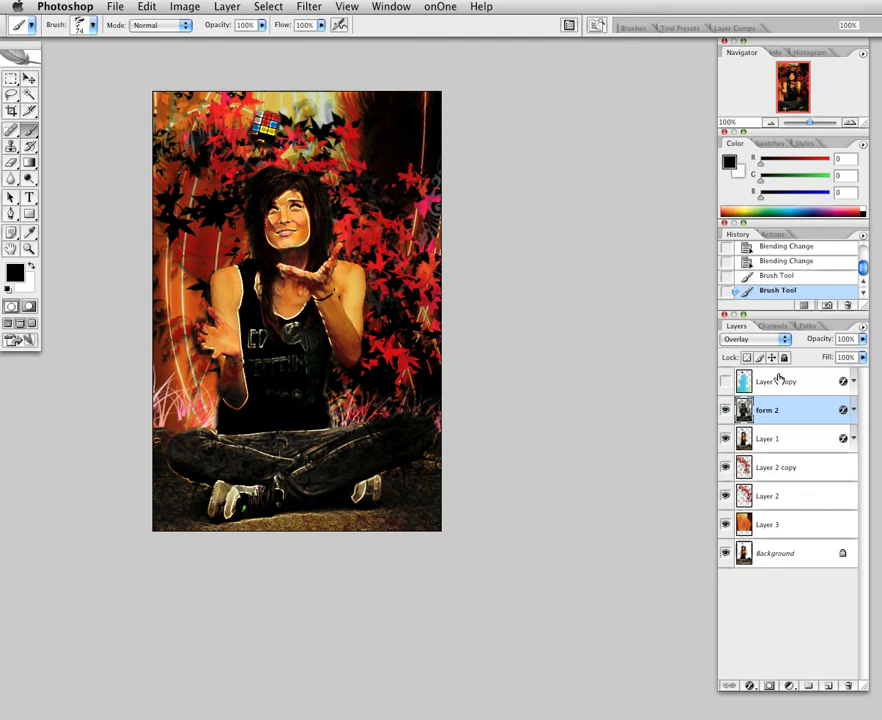
# Create a new layer named "brush Strokes" directly above form 2
pyautogui.click(864, 330)
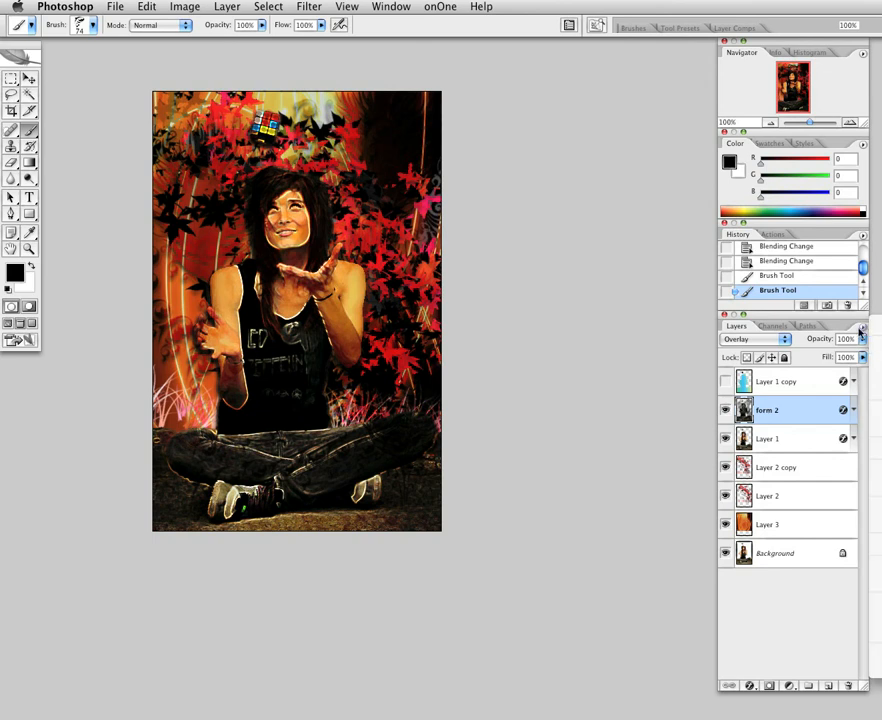
pyautogui.click(861, 331)
pyautogui.moveTo(836, 319); pyautogui.dragTo(641, 308)
pyautogui.click(672, 319)
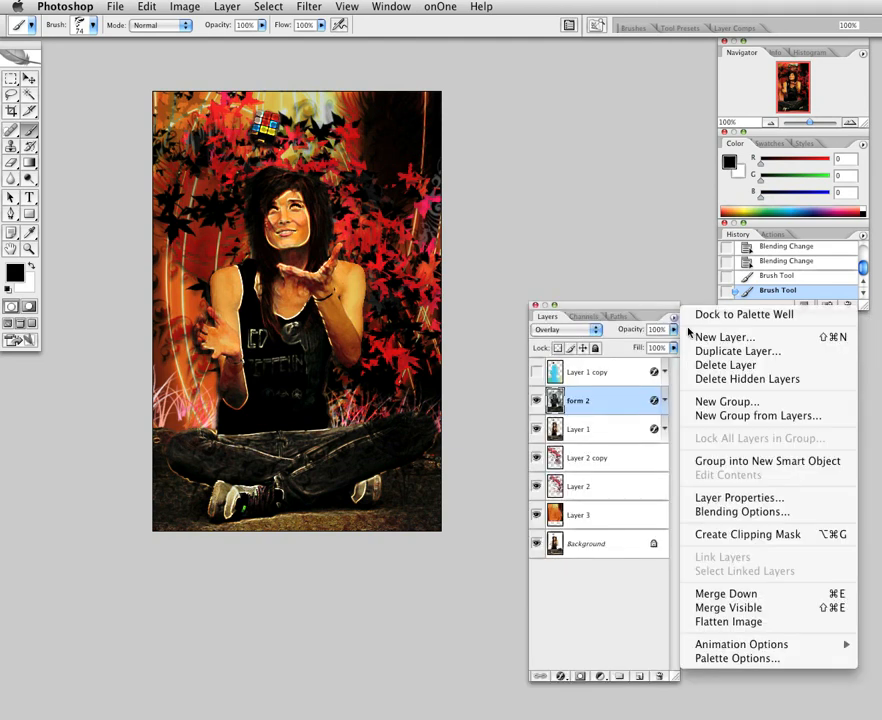
pyautogui.click(694, 337)
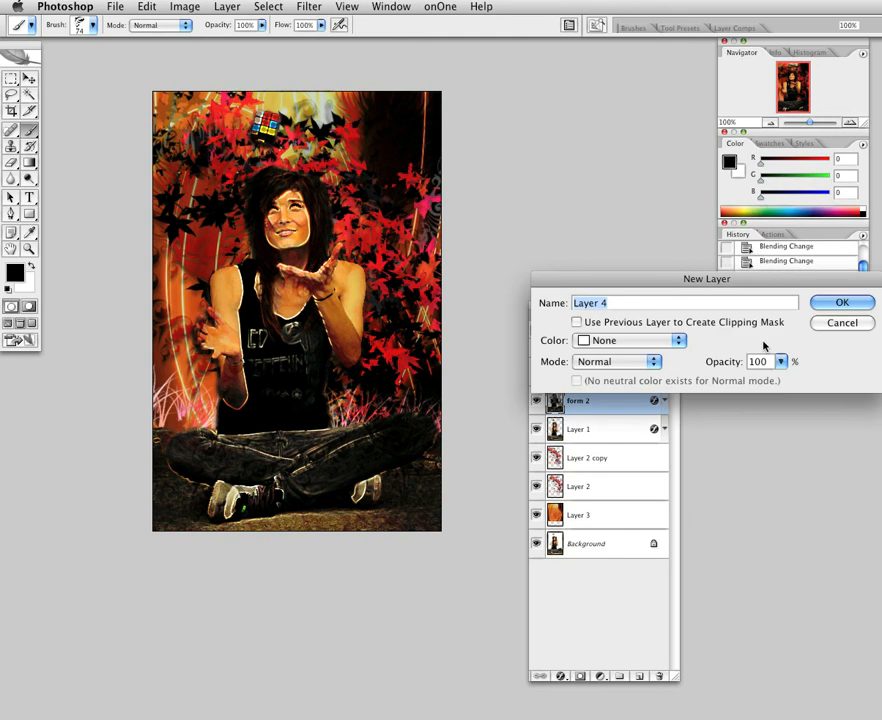
pyautogui.write('brush Stro')
pyautogui.press('Return')
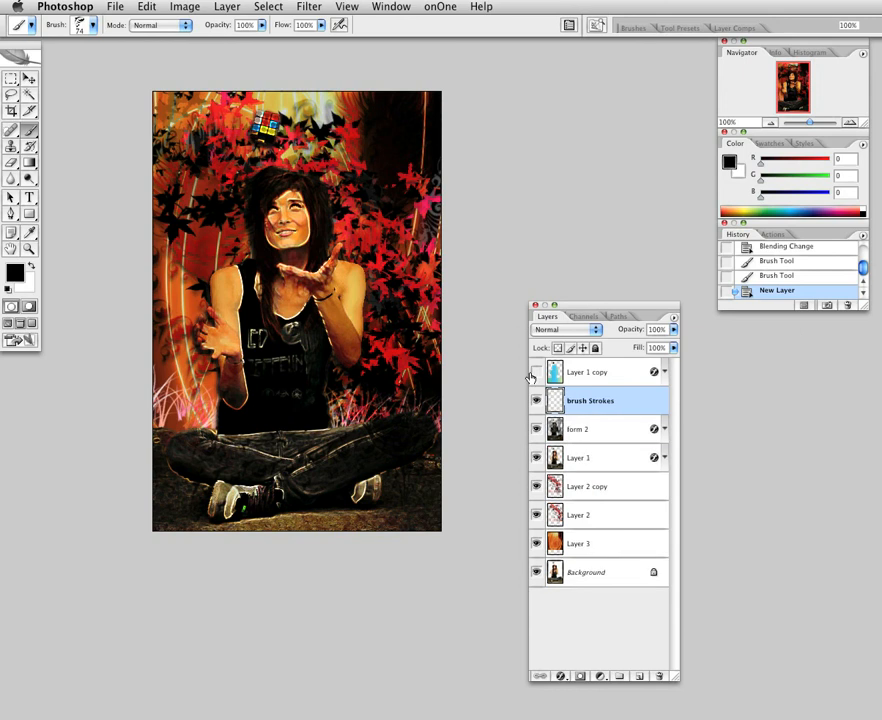
# Paint a zigzag chain of black swirls across the whole image on brush Strokes, check that layer alone, and show all the other visible layers again
pyautogui.moveTo(248, 232); pyautogui.dragTo(155, 412)
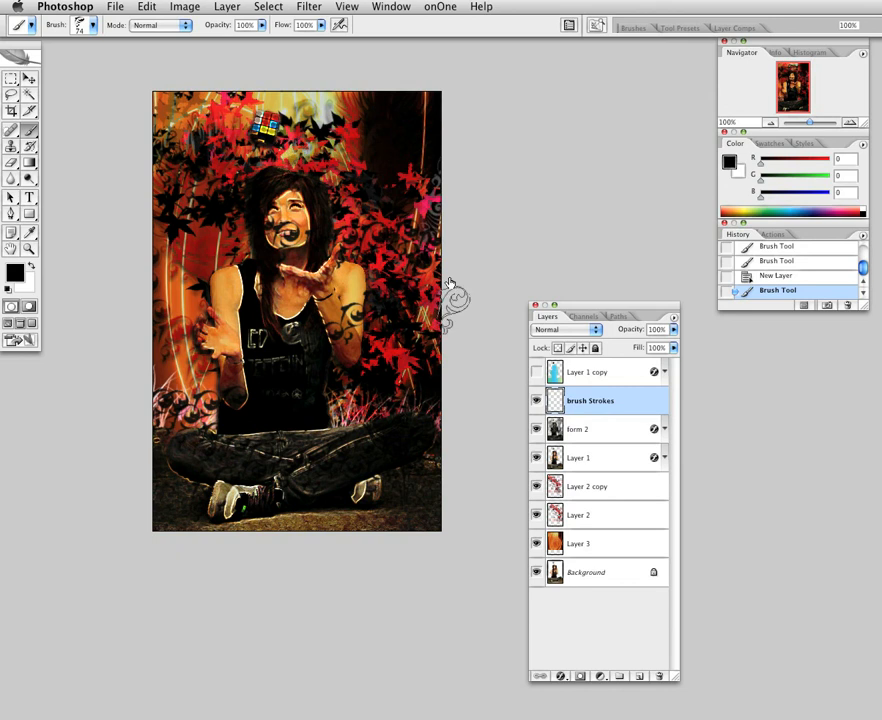
pyautogui.keyDown('alt'); pyautogui.click(536, 401); pyautogui.keyUp('alt')
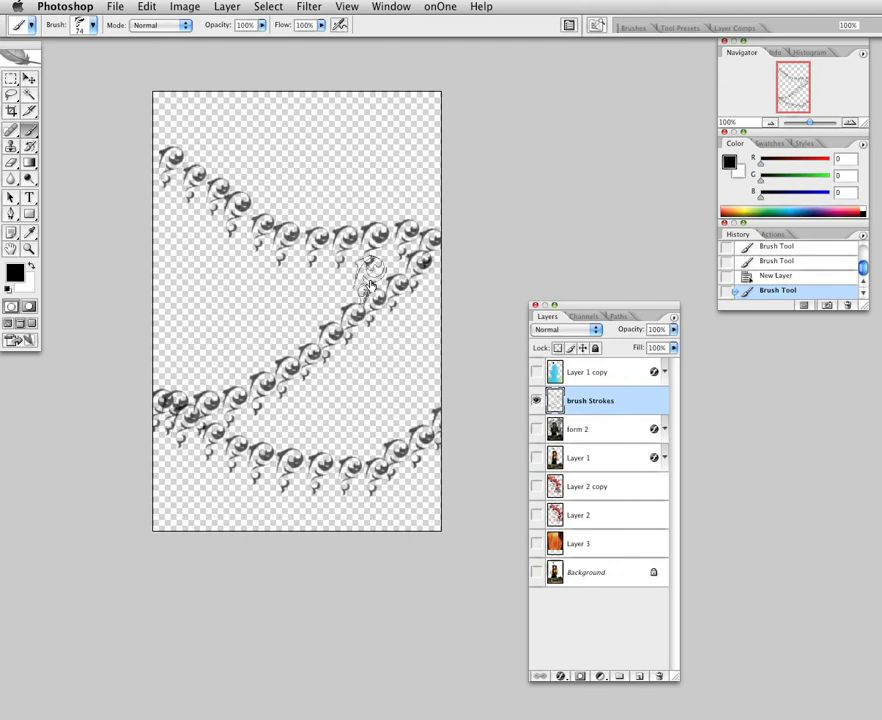
pyautogui.keyDown('alt'); pyautogui.click(537, 400); pyautogui.keyUp('alt')
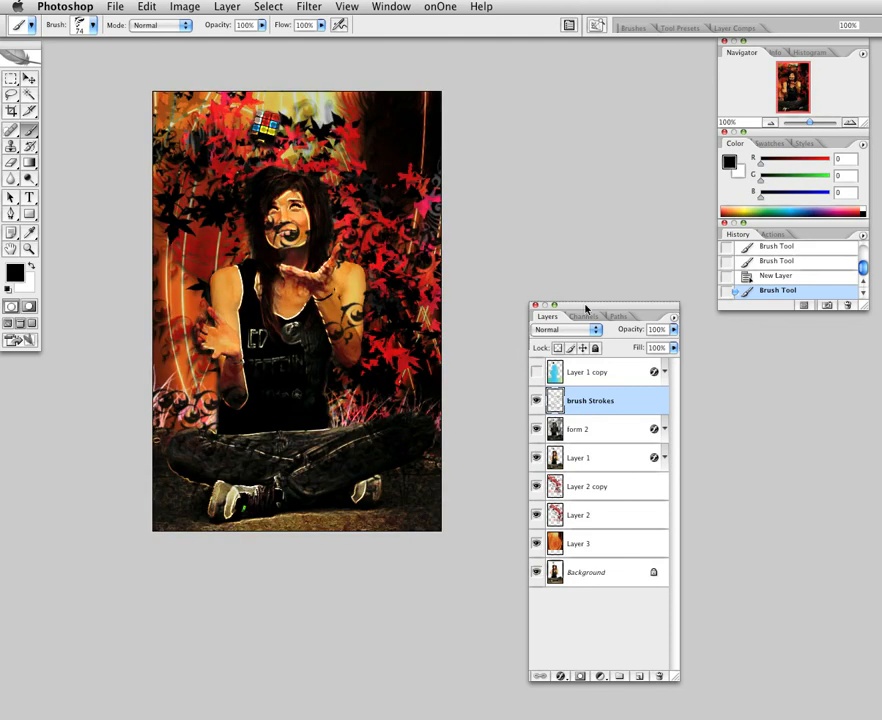
pyautogui.moveTo(586, 308); pyautogui.dragTo(766, 340)
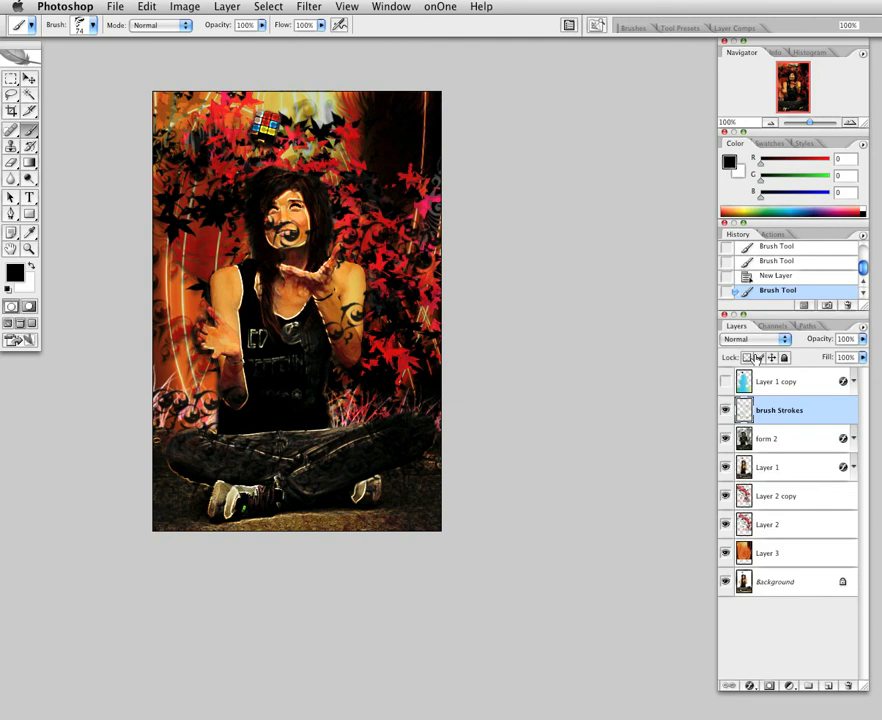
# Try the Darken and Hard Light blending modes on the brush Strokes layer
pyautogui.click(757, 339)
pyautogui.click(759, 367)
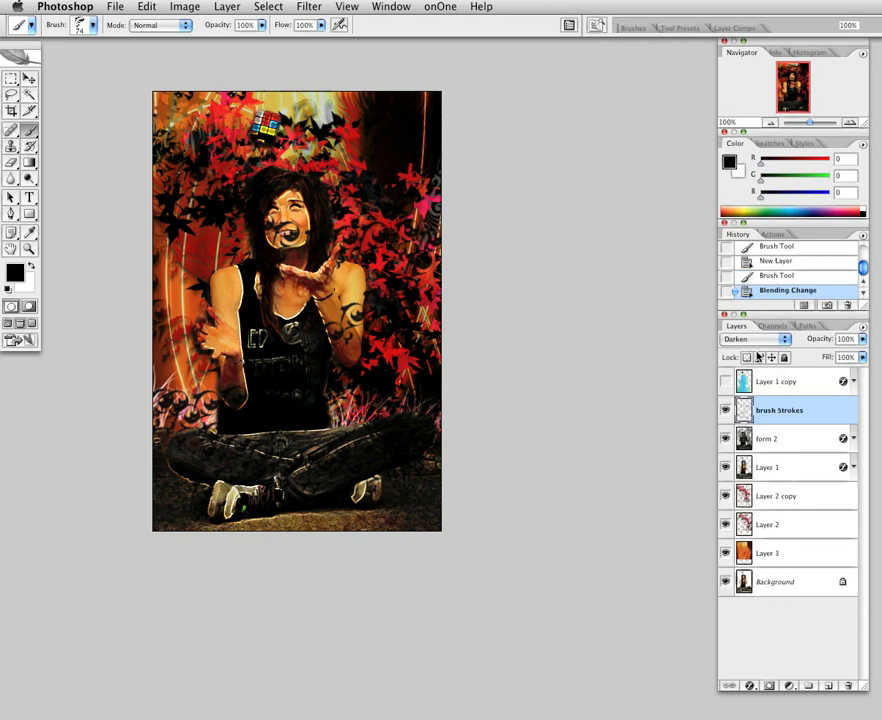
pyautogui.click(763, 338)
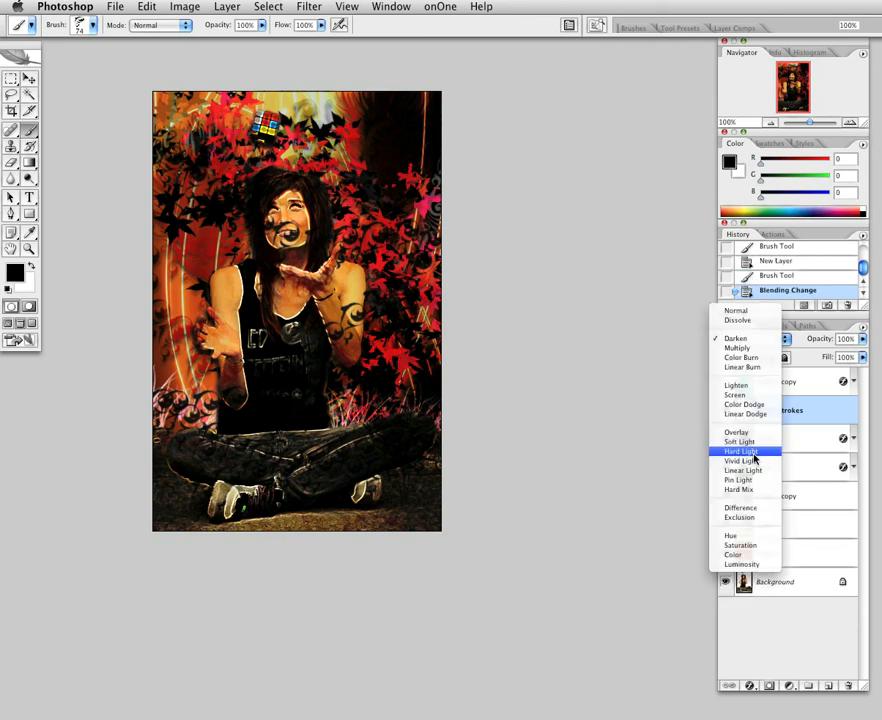
pyautogui.click(755, 458)
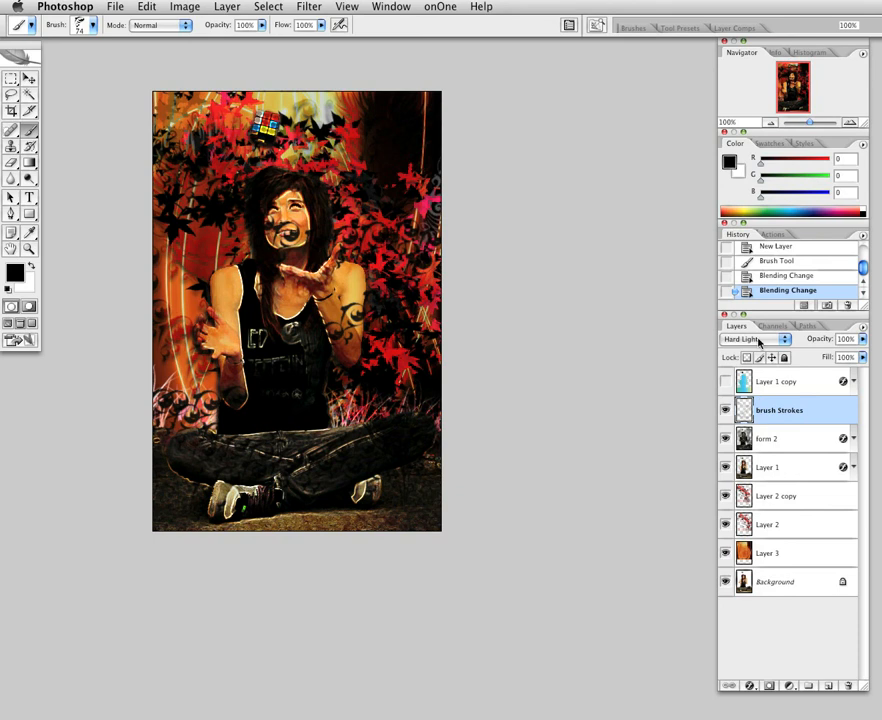
# Set the brush Strokes layer's blending mode to Difference and stamp two more swirls over the woman's face
pyautogui.click(759, 340)
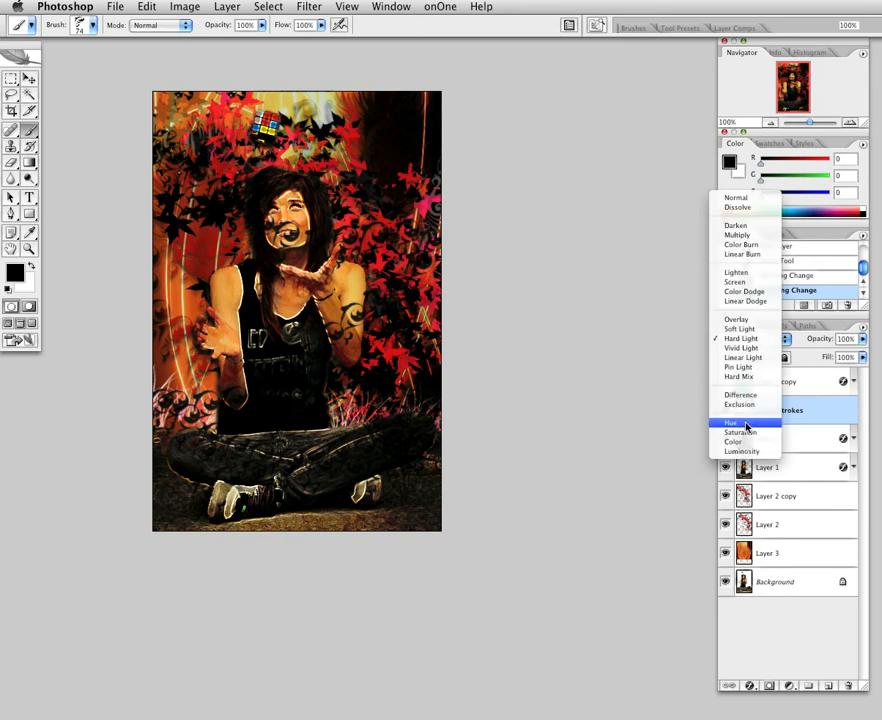
pyautogui.click(748, 396)
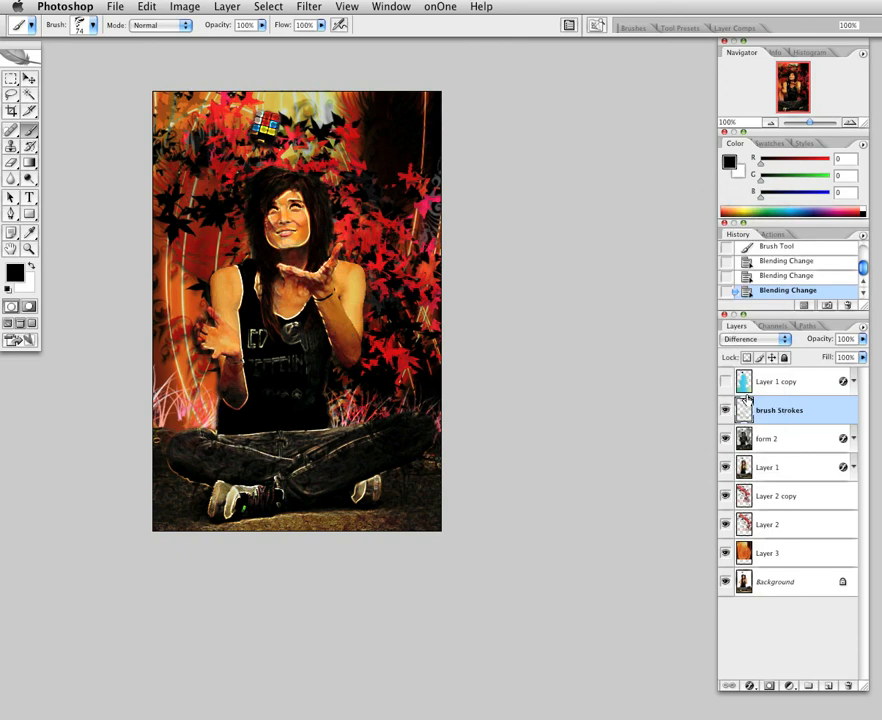
pyautogui.click(288, 212)
pyautogui.click(296, 228)
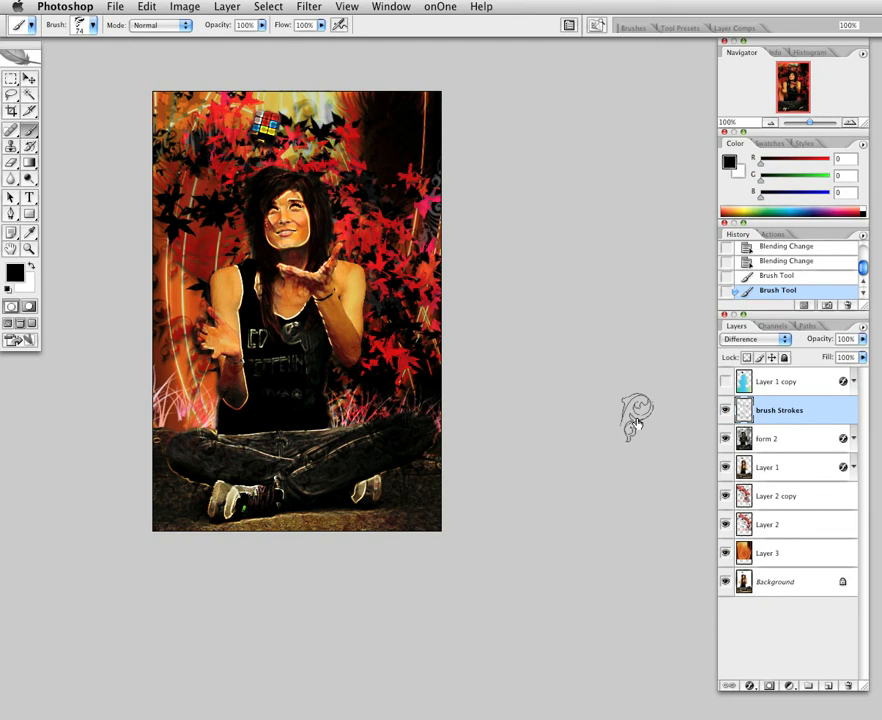
pyautogui.press('super+Tab')
pyautogui.click(638, 424)
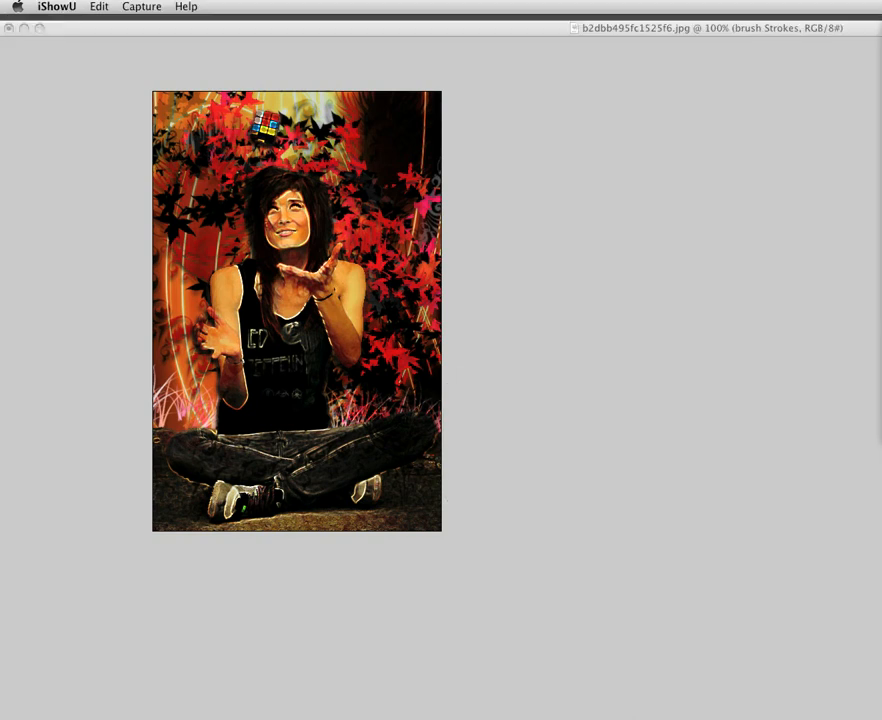